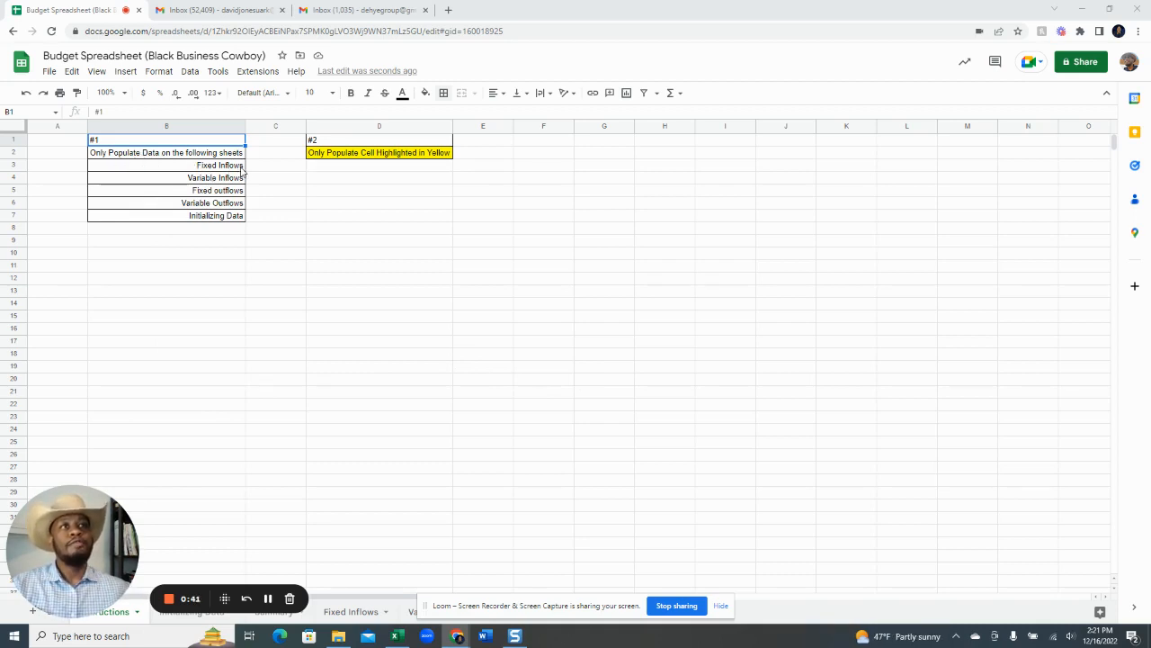
Correct the entry in cell B5 of the Instructions sheet to "Fixed Outflows" with a capital O.
click(216, 192)
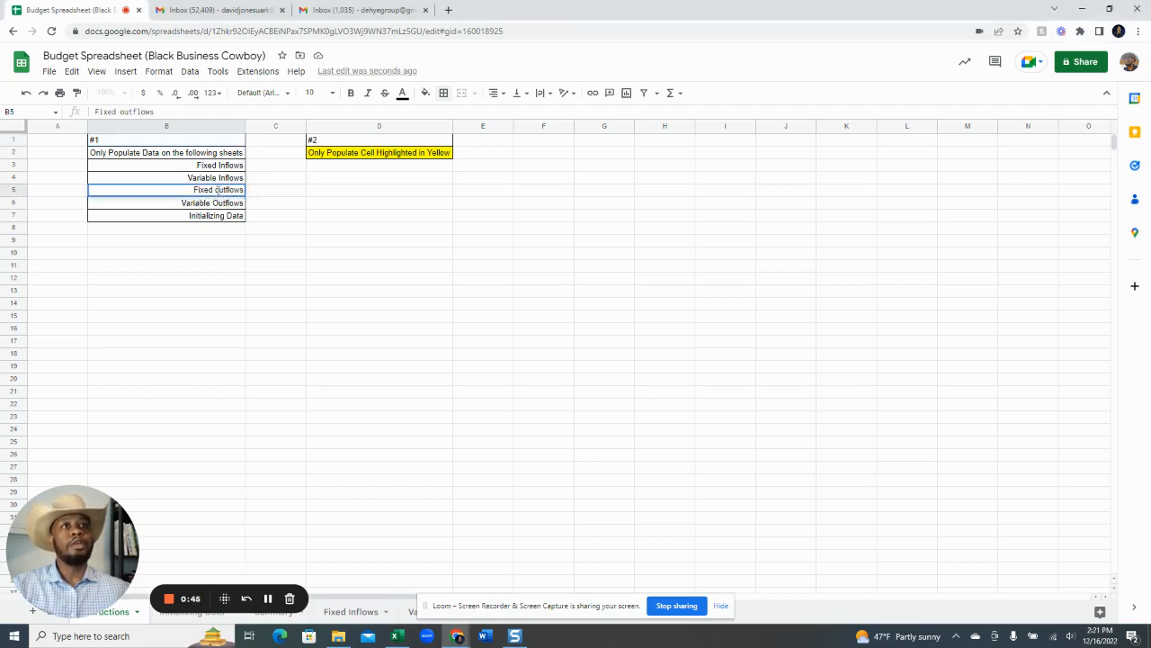
key(BackSpace)
text(O)
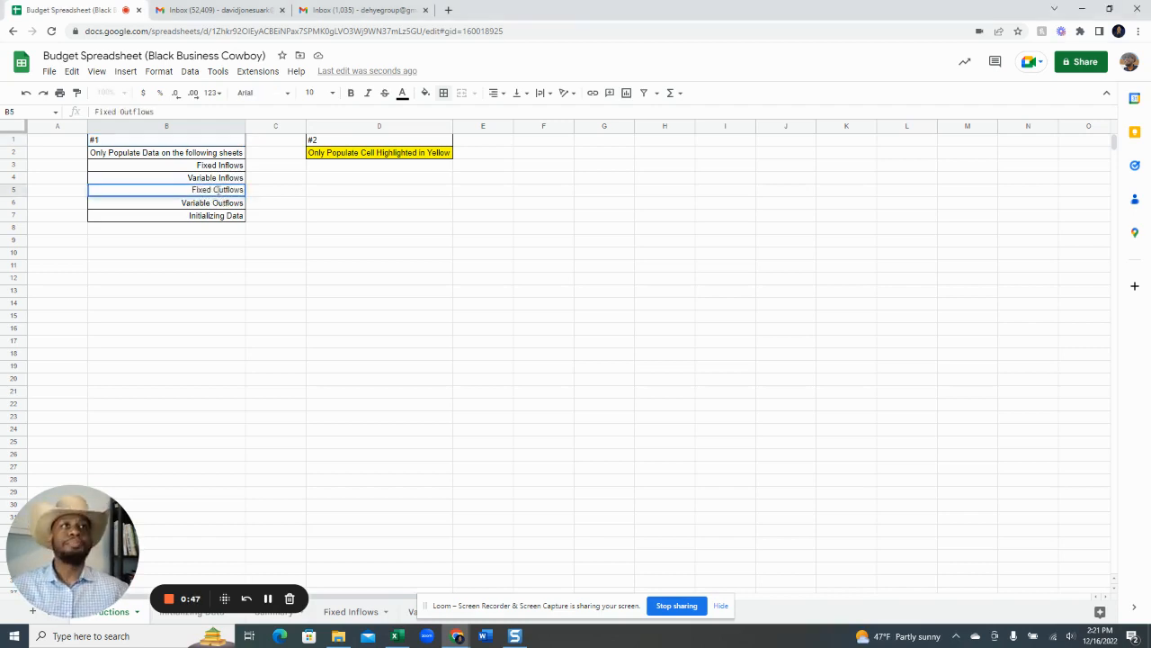
key(Return)
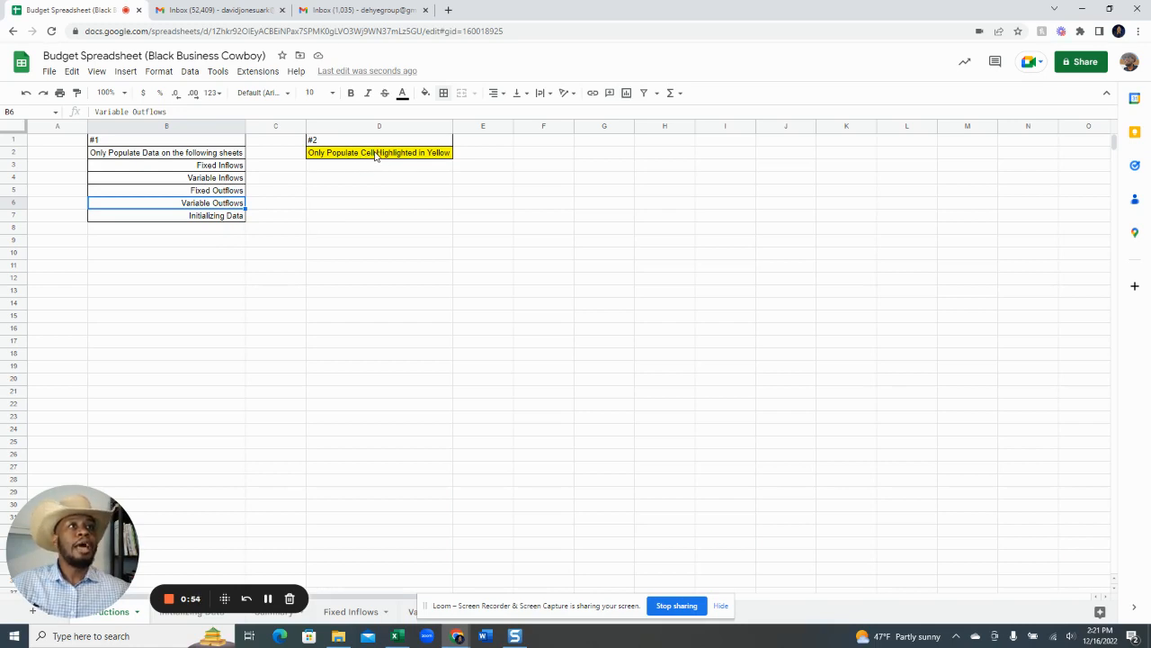
Correct the yellow instruction in cell D2 to read "Only Populate Cells Highlighted in Yellow".
click(376, 155)
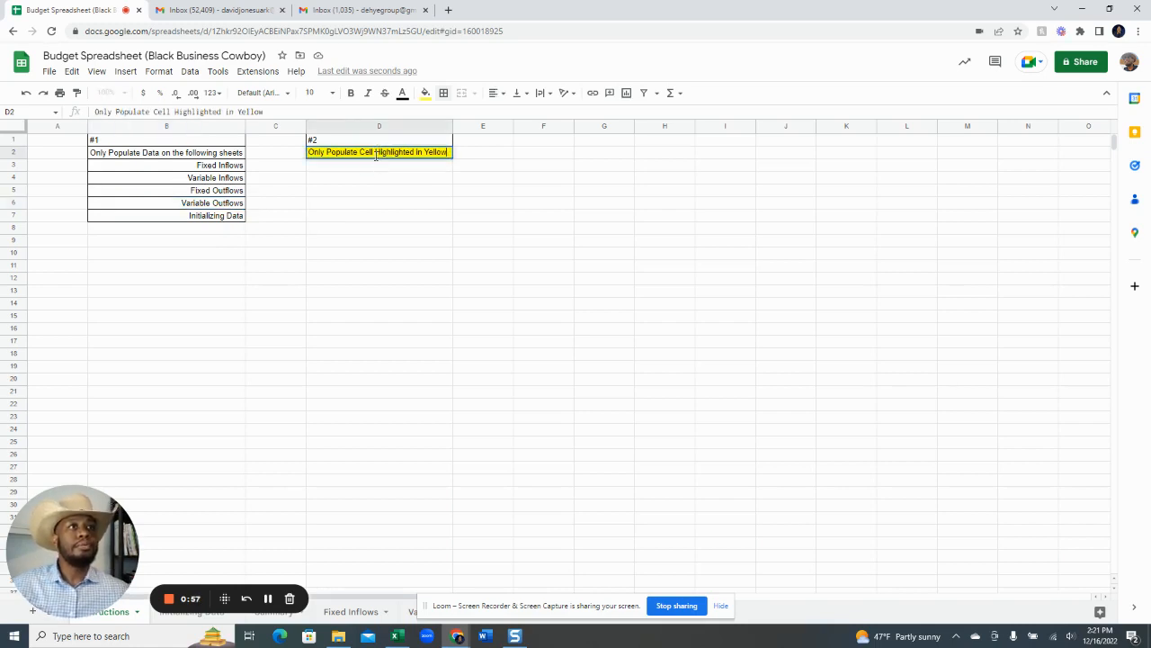
click(375, 151)
text(s)
key(Return)
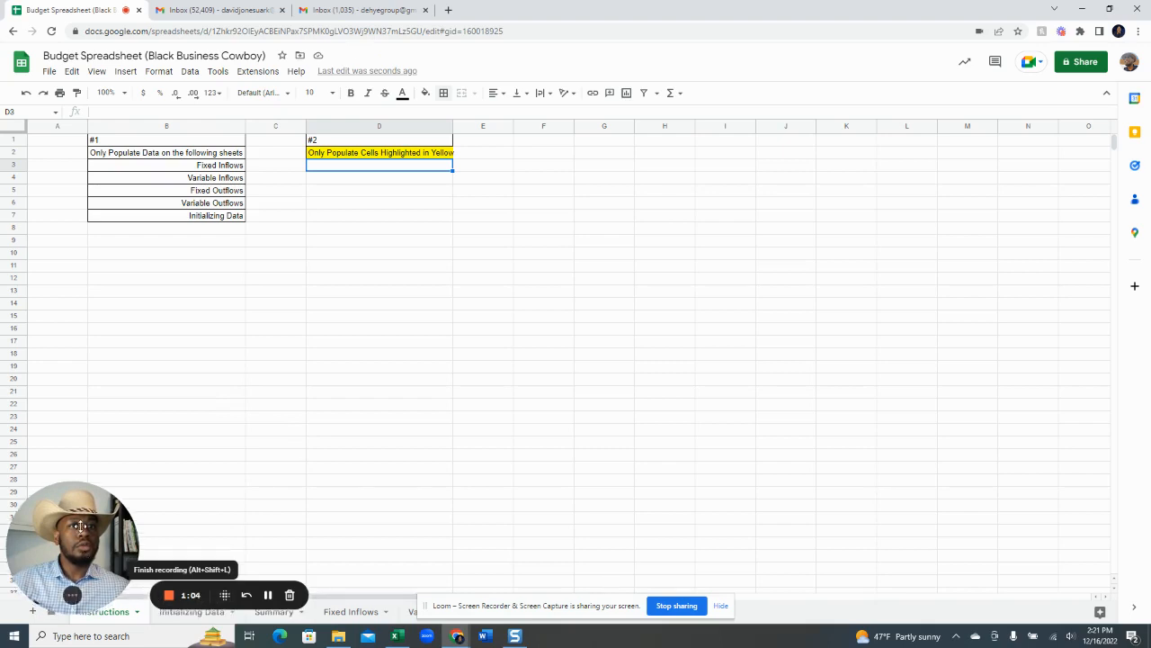
drag(78, 556, 77, 508)
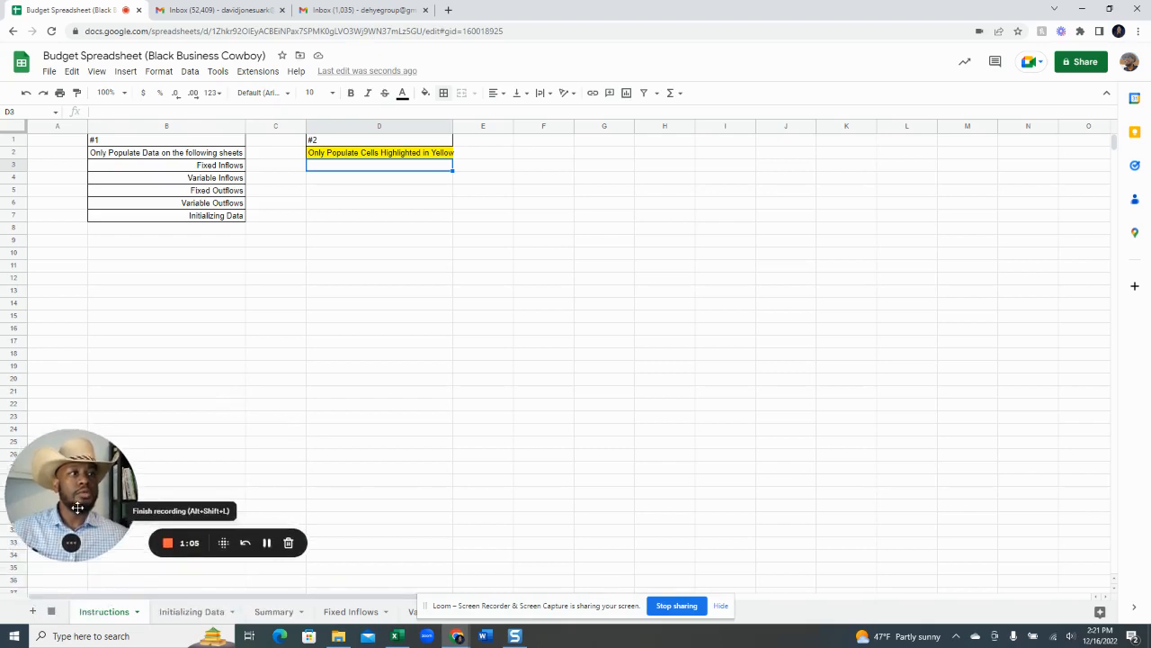
click(722, 605)
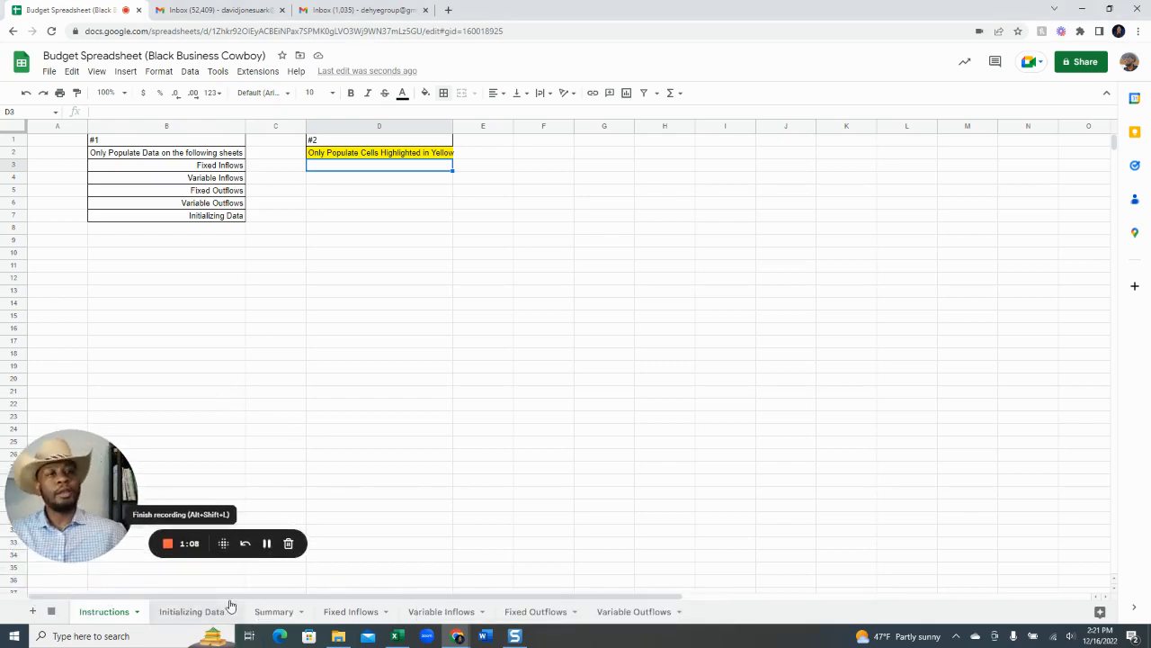
Set Starting Cash on Hand to 1000 on the Initializing Data sheet, and check January's Accumulated cell on the Summary sheet.
click(205, 612)
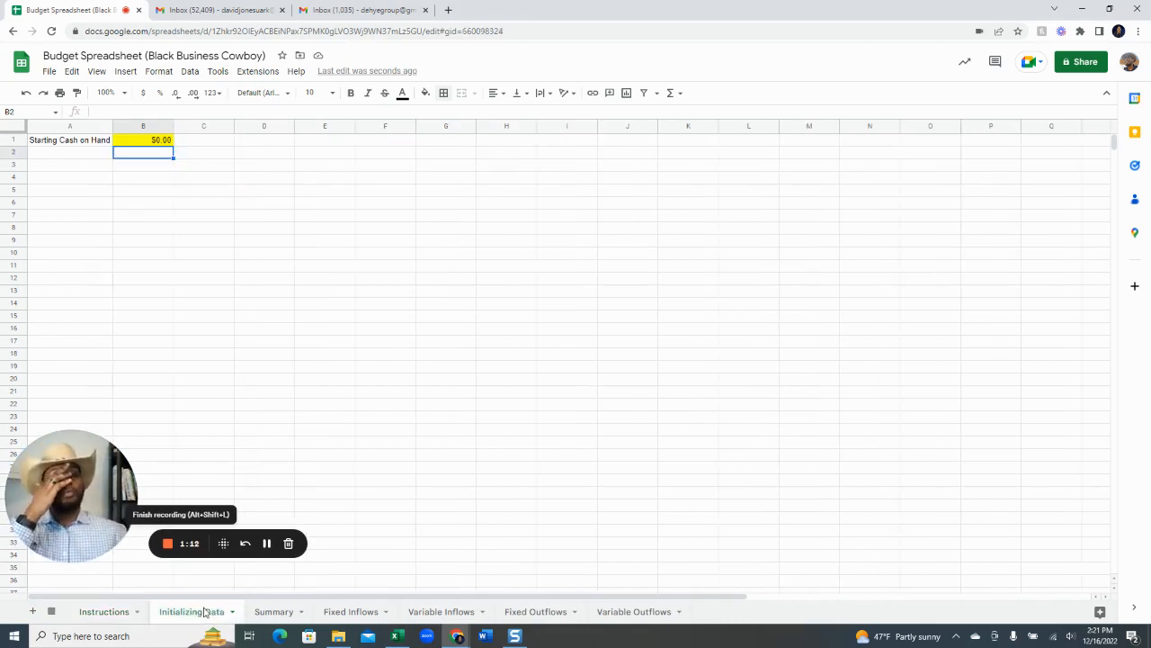
click(279, 615)
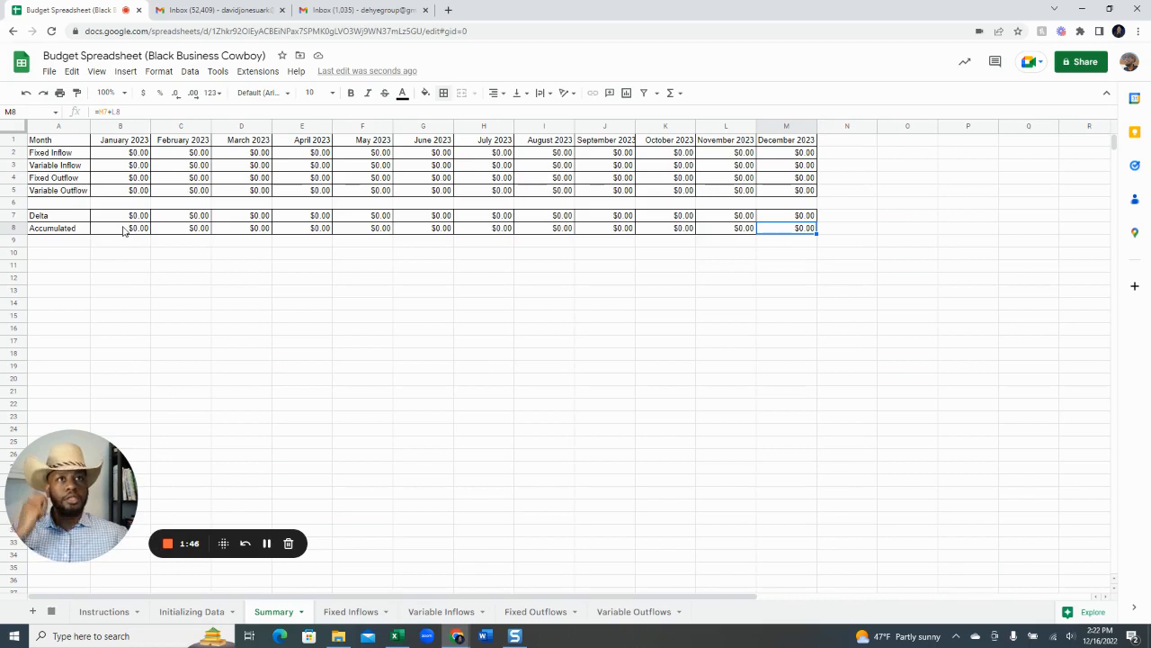
click(182, 609)
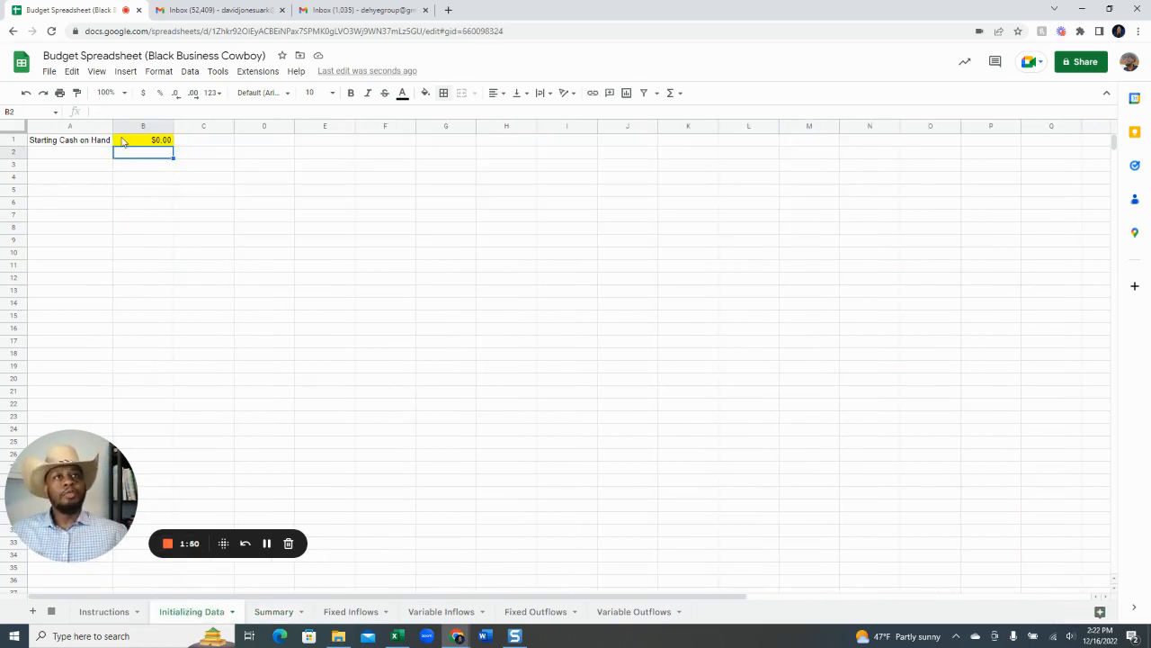
click(123, 141)
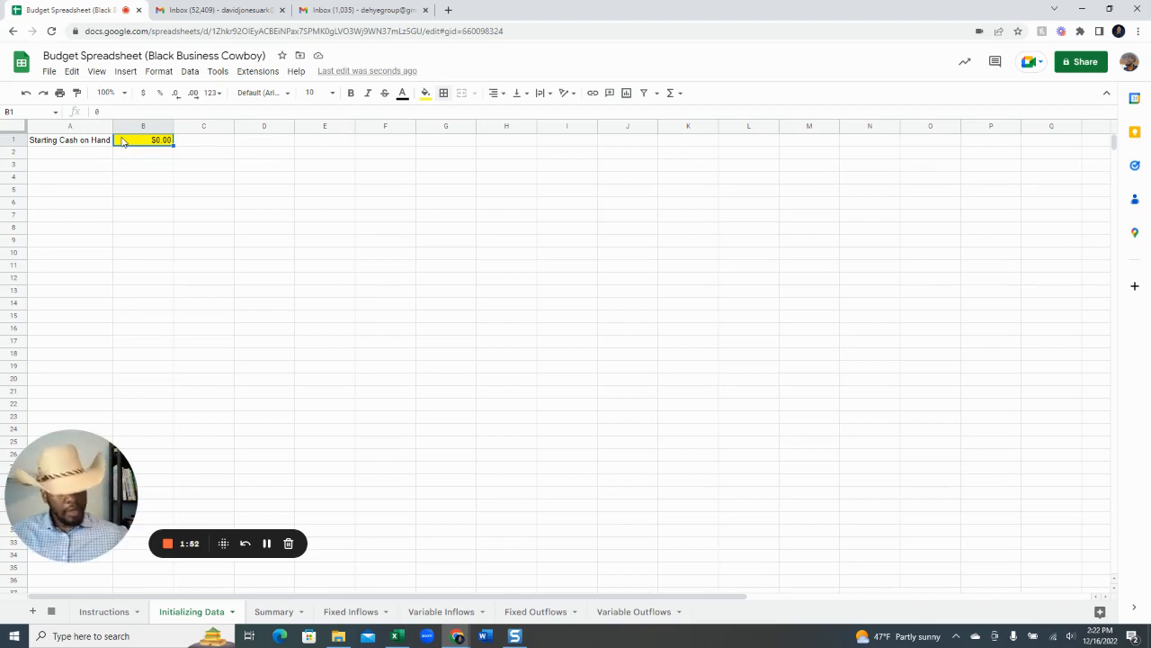
text(1000)
key(Return)
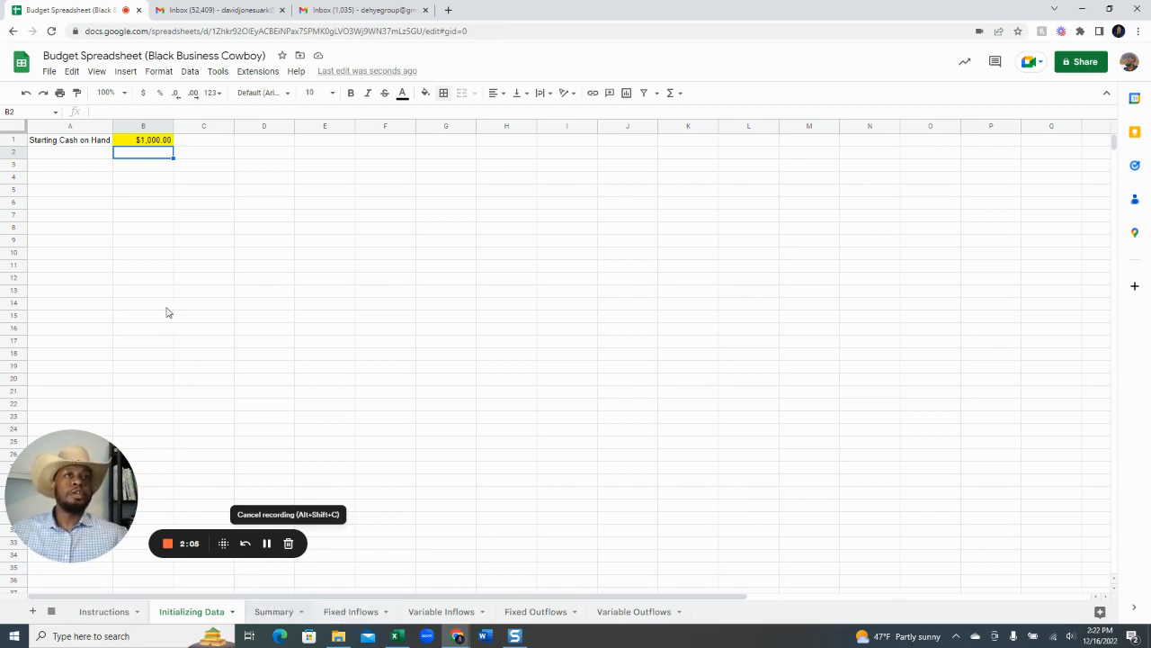
click(114, 232)
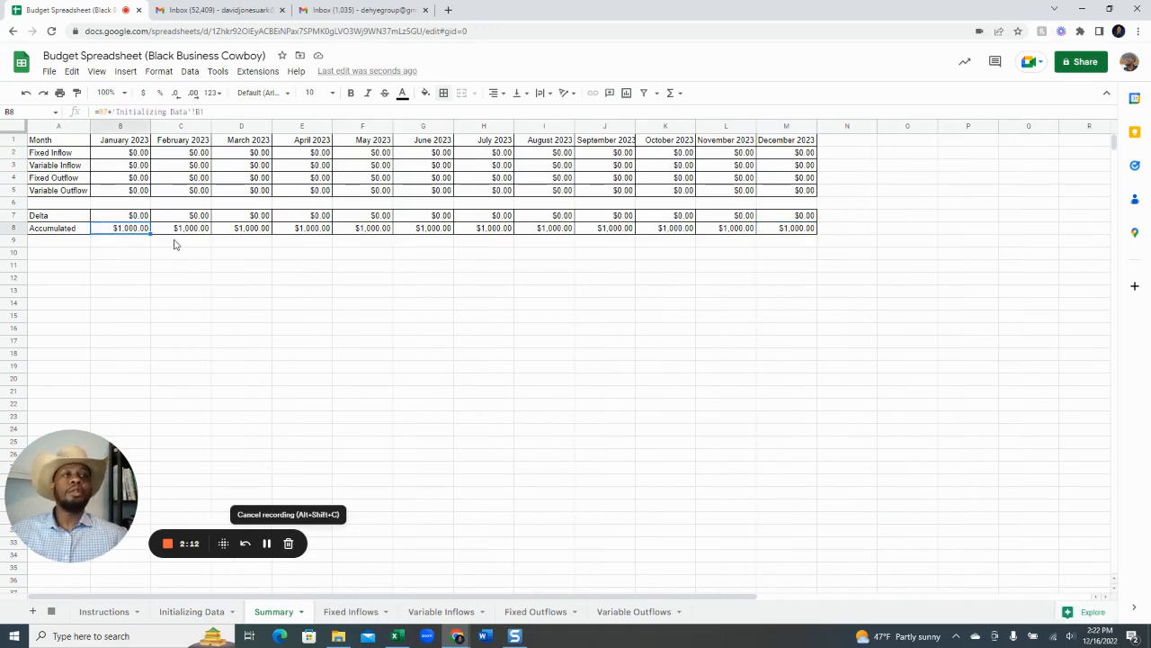
Set the starting month in cell B1 of the Fixed Inflows sheet to February 2023.
click(355, 609)
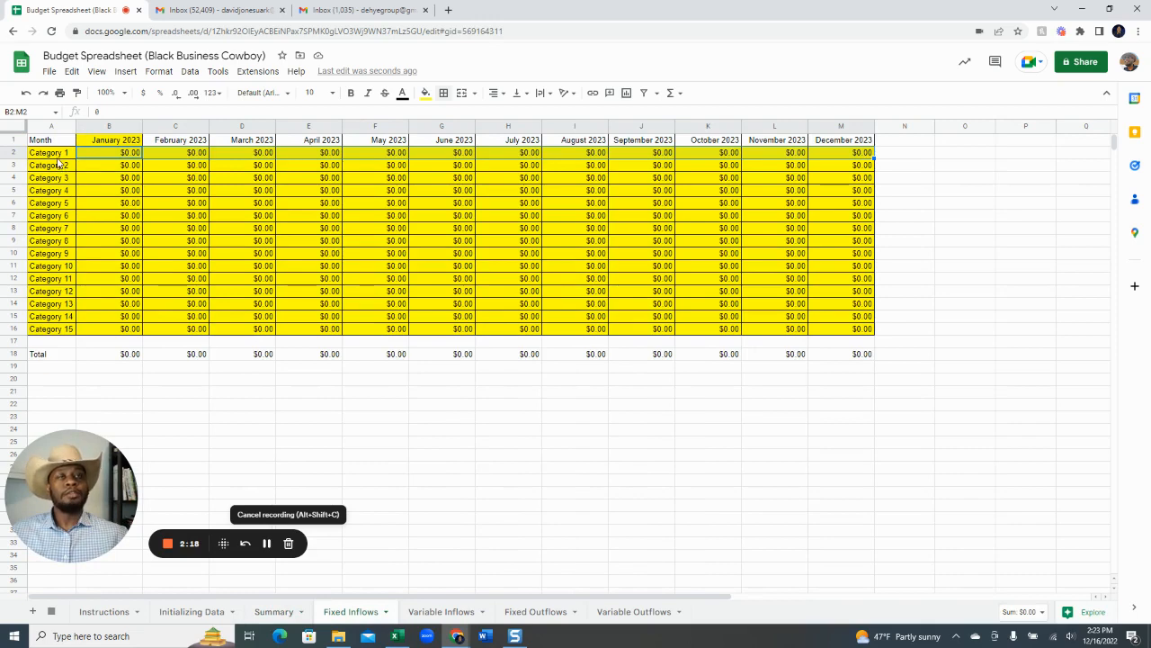
click(100, 144)
text(F)
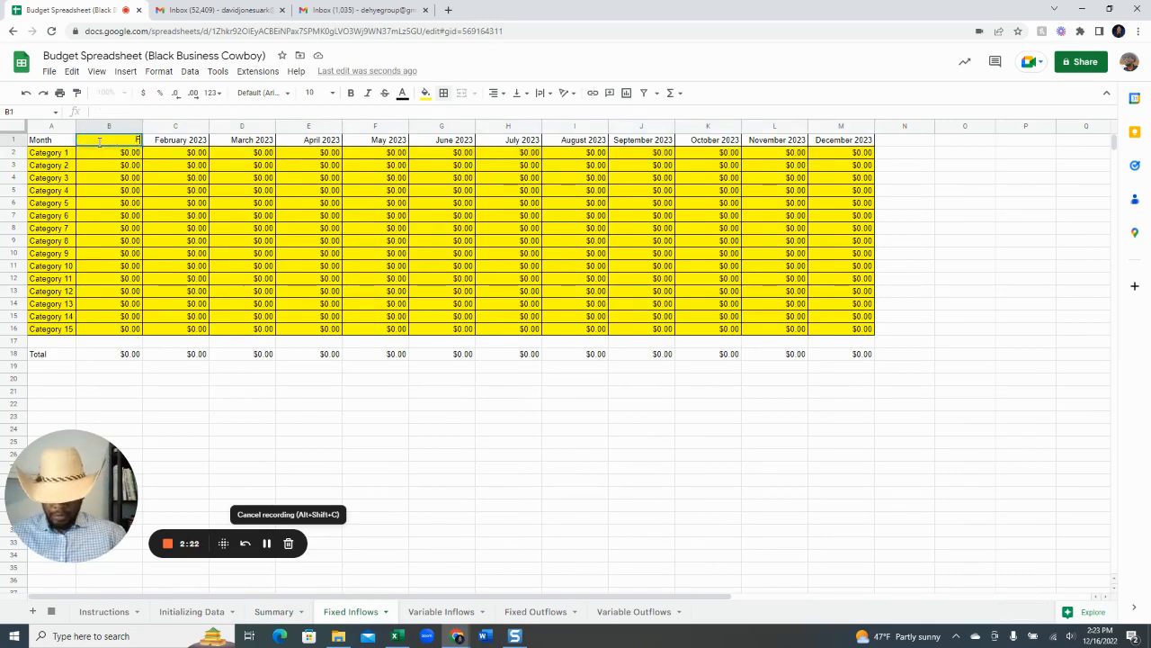
text(ebry)
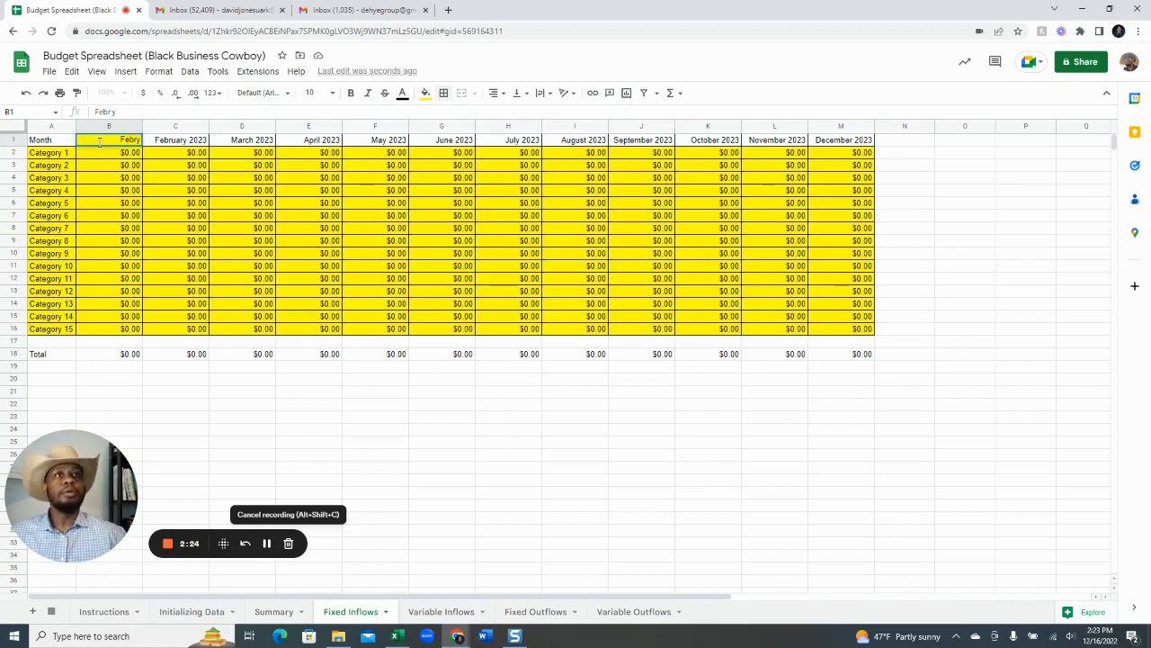
key(BackSpace)
text(ua)
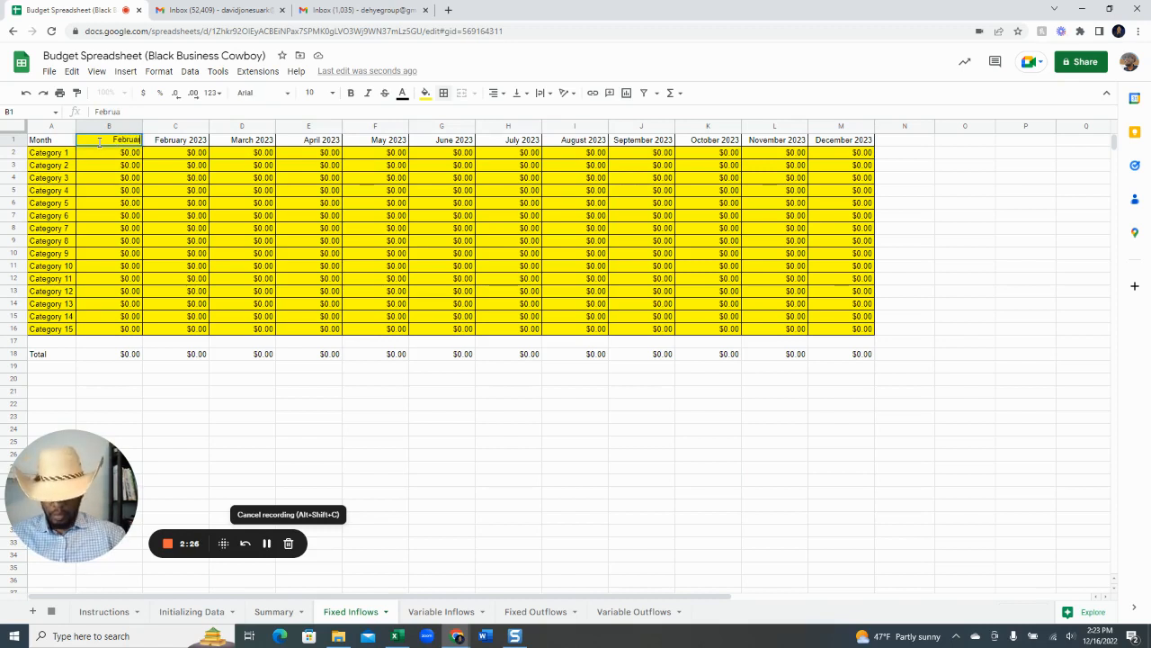
text(ry 2023)
key(Return)
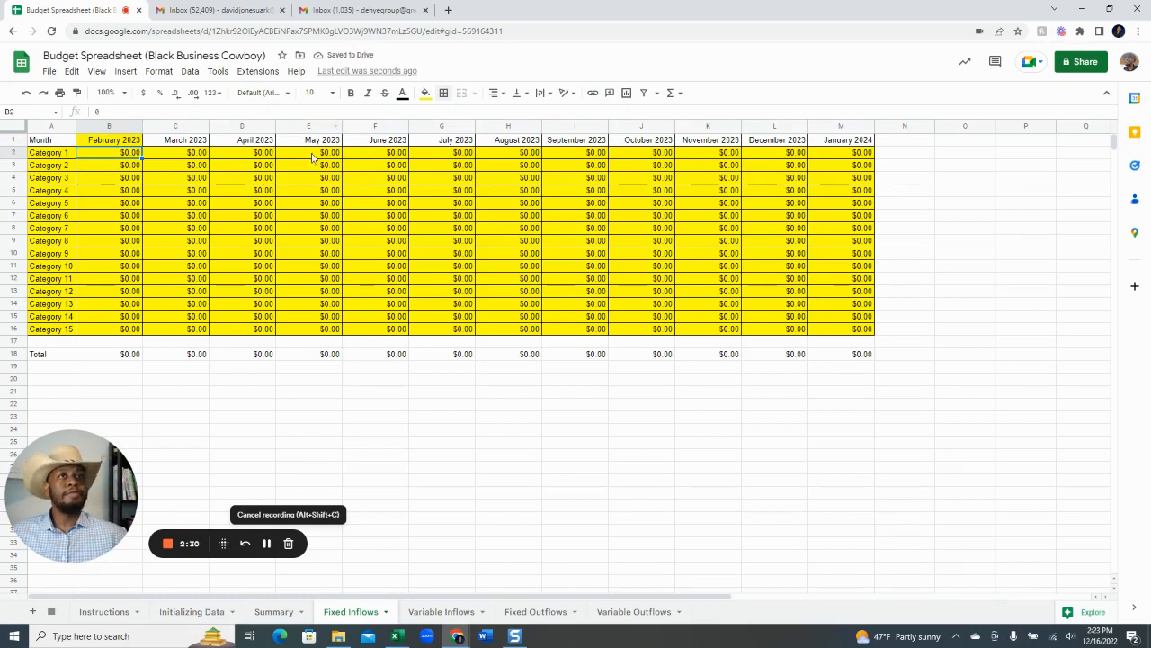
Set the starting month in cell B1 of the Fixed Inflows sheet to January 2023.
click(113, 146)
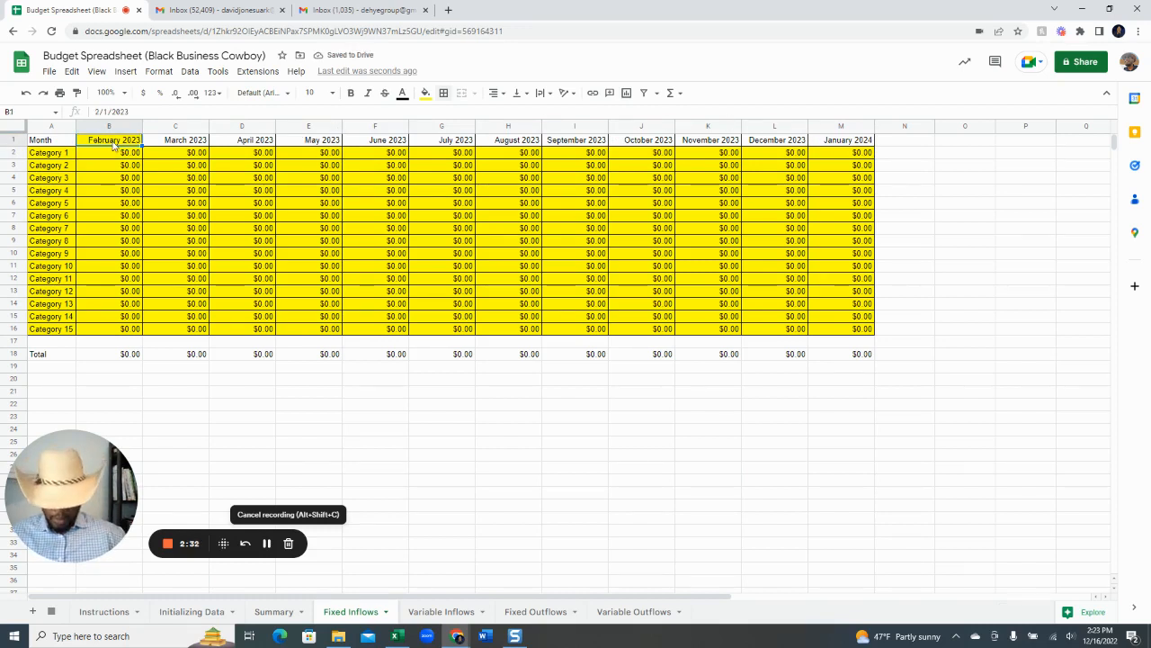
text(January)
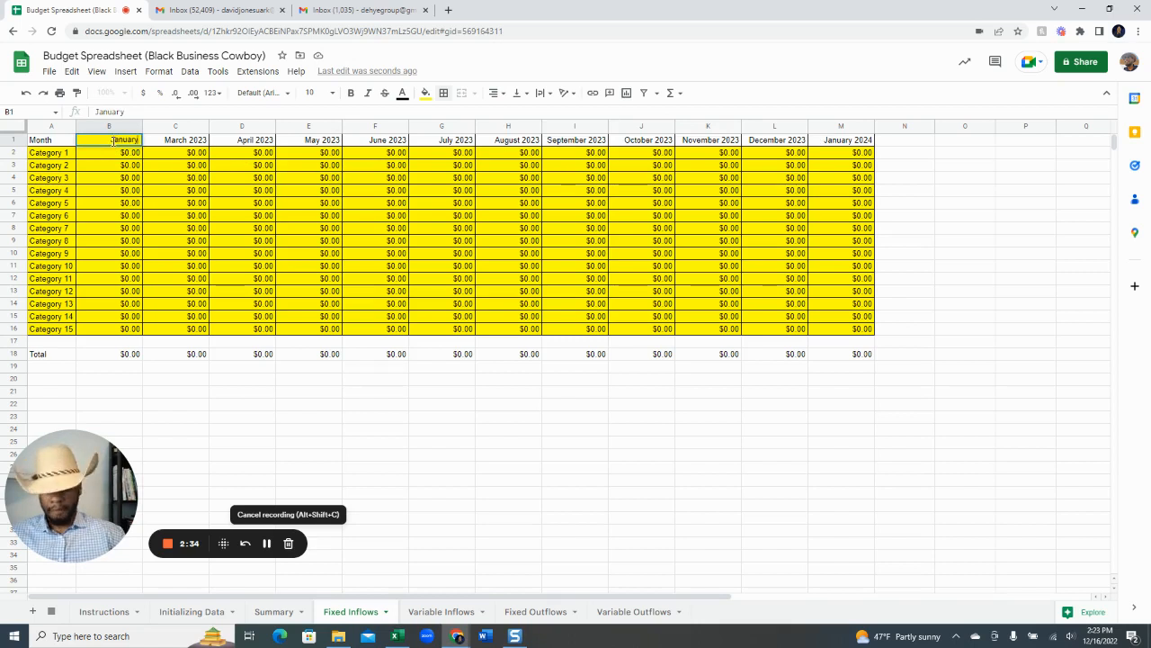
text( 2023)
key(Return)
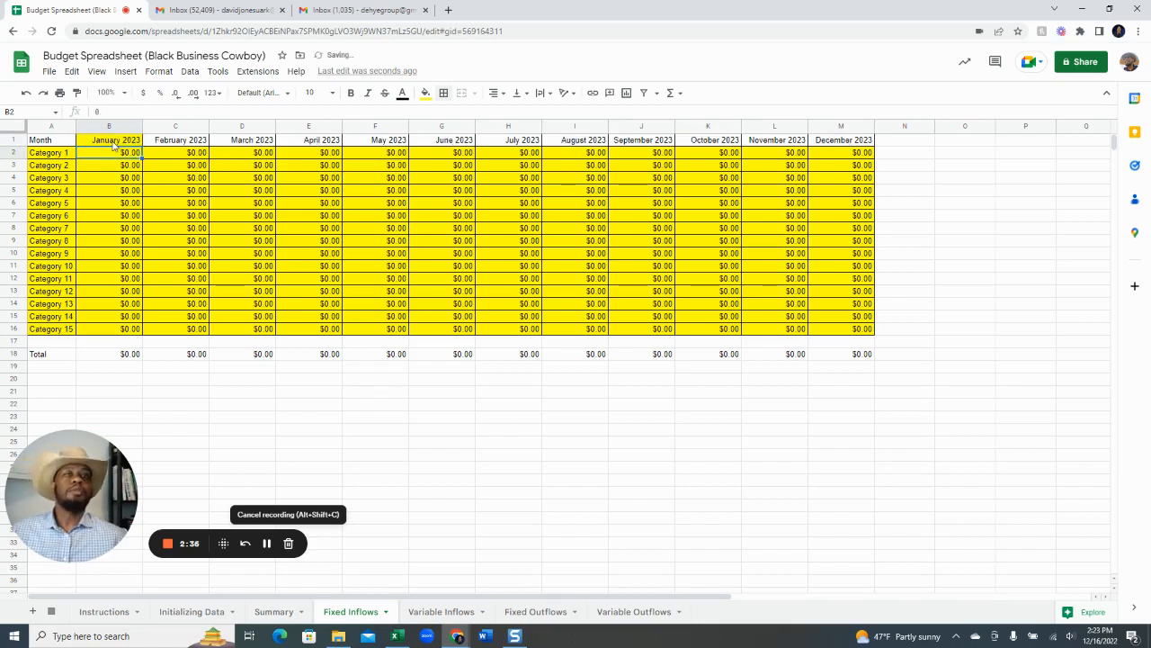
Rename Category 1 on the Fixed Inflows sheet as Salary.
click(61, 154)
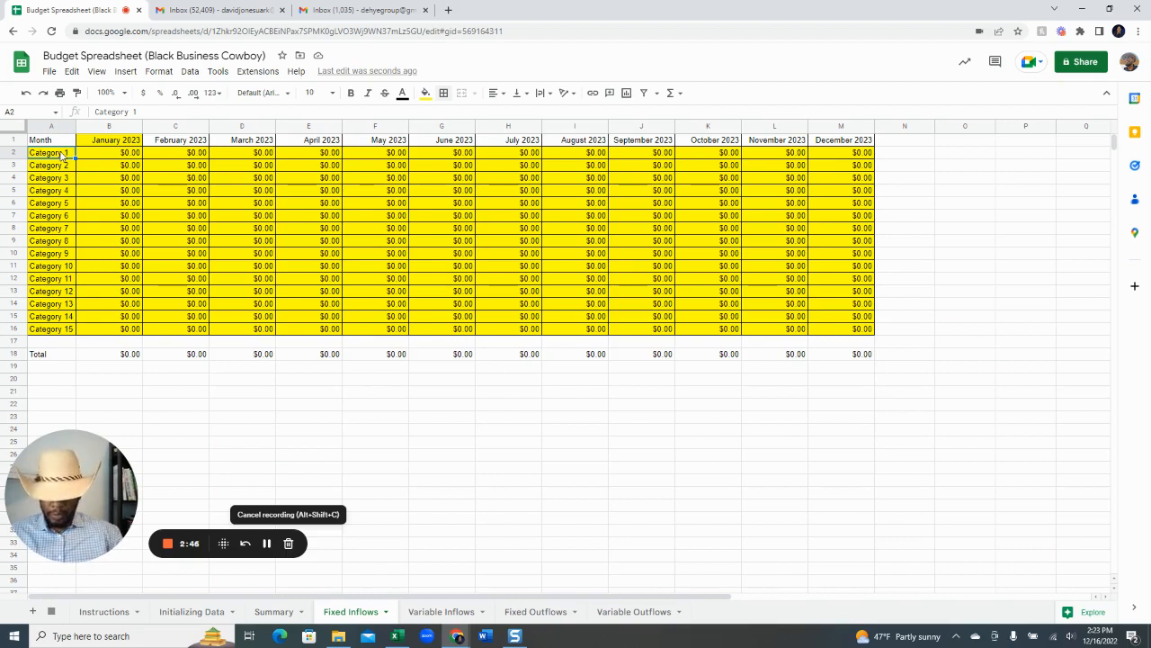
text(Salary)
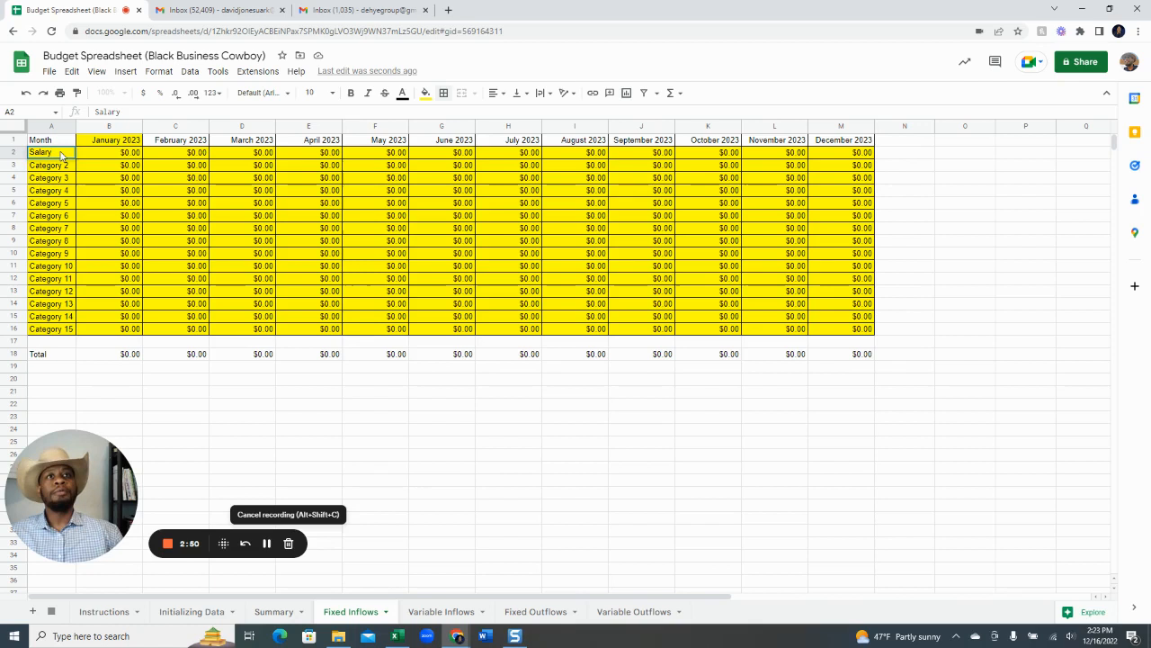
key(Tab)
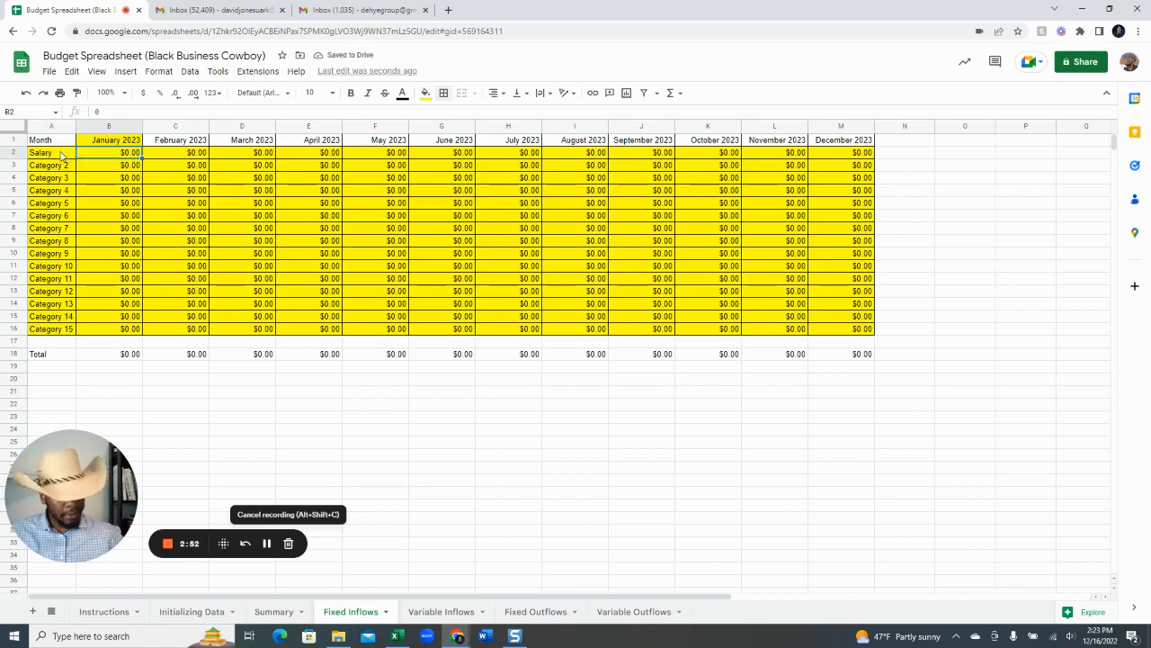
Enter 5000 as the January 2023 Salary amount and fill it across the row through December 2023.
text(5000)
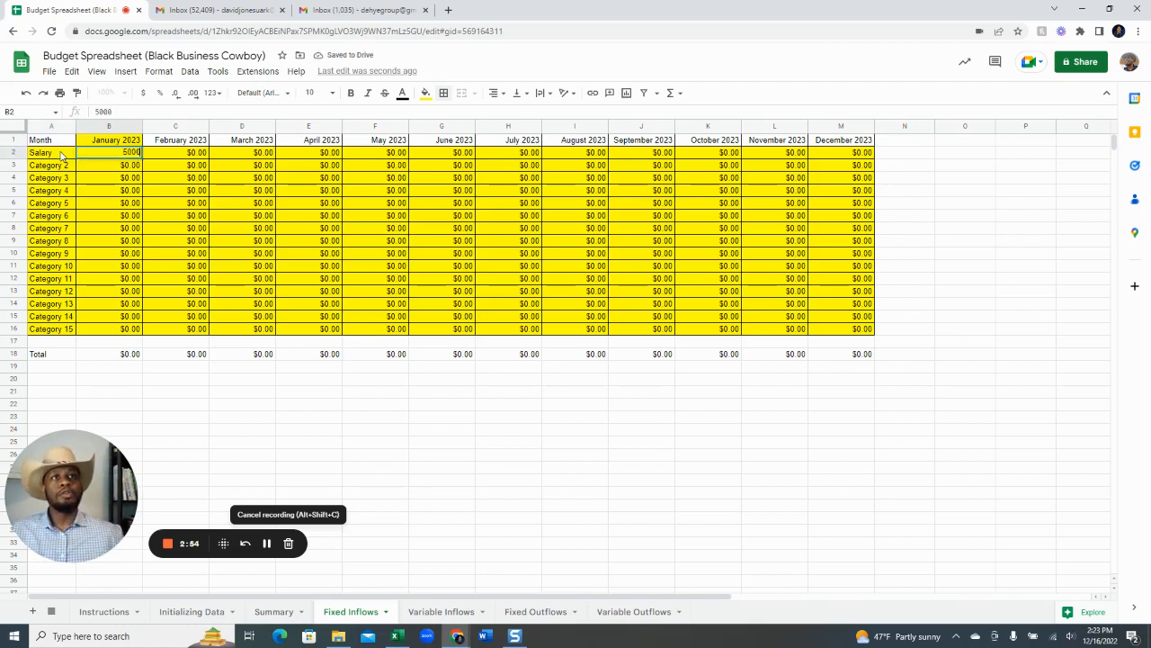
key(Return)
key(Up)
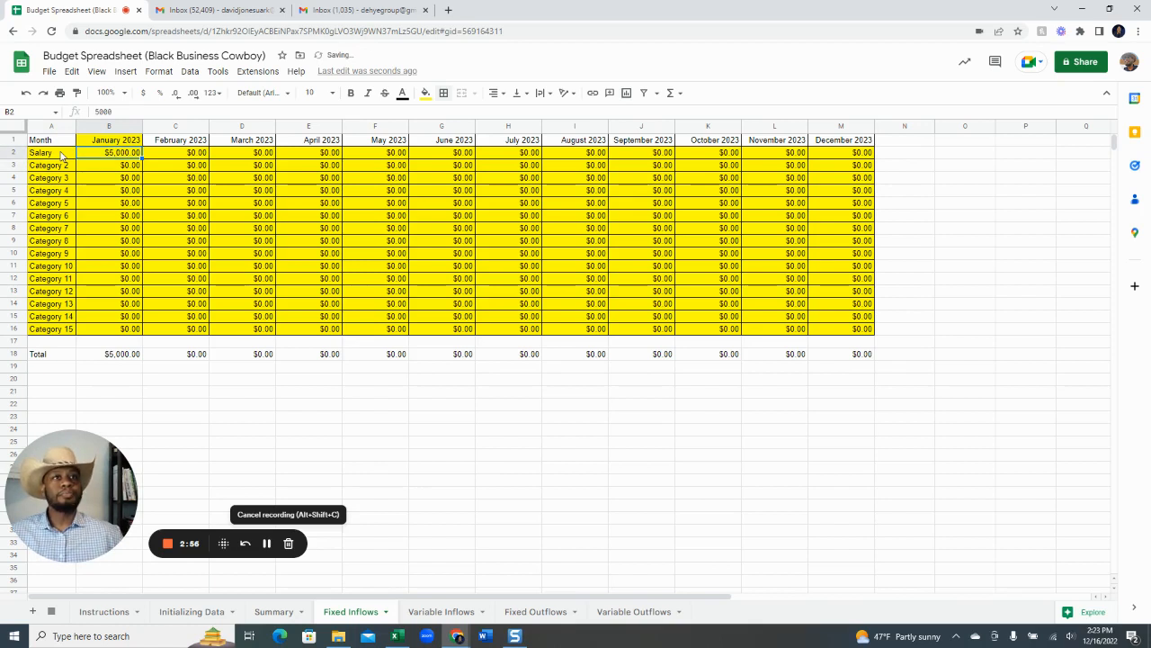
key(ctrl+shift+Right)
key(ctrl+r)
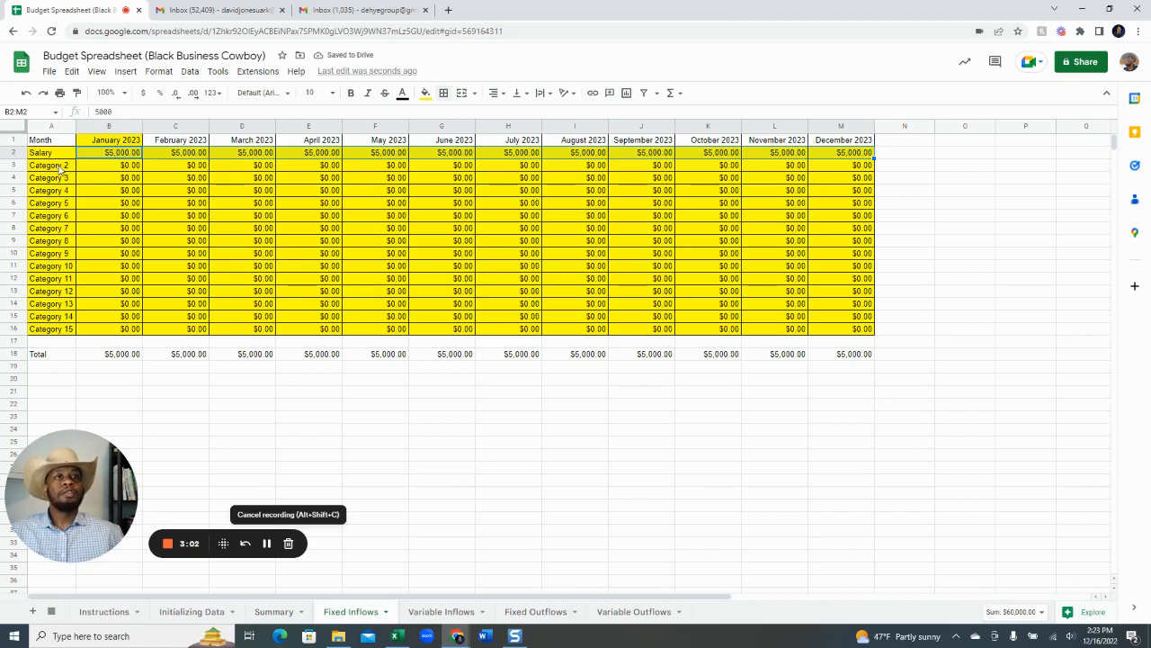
click(65, 167)
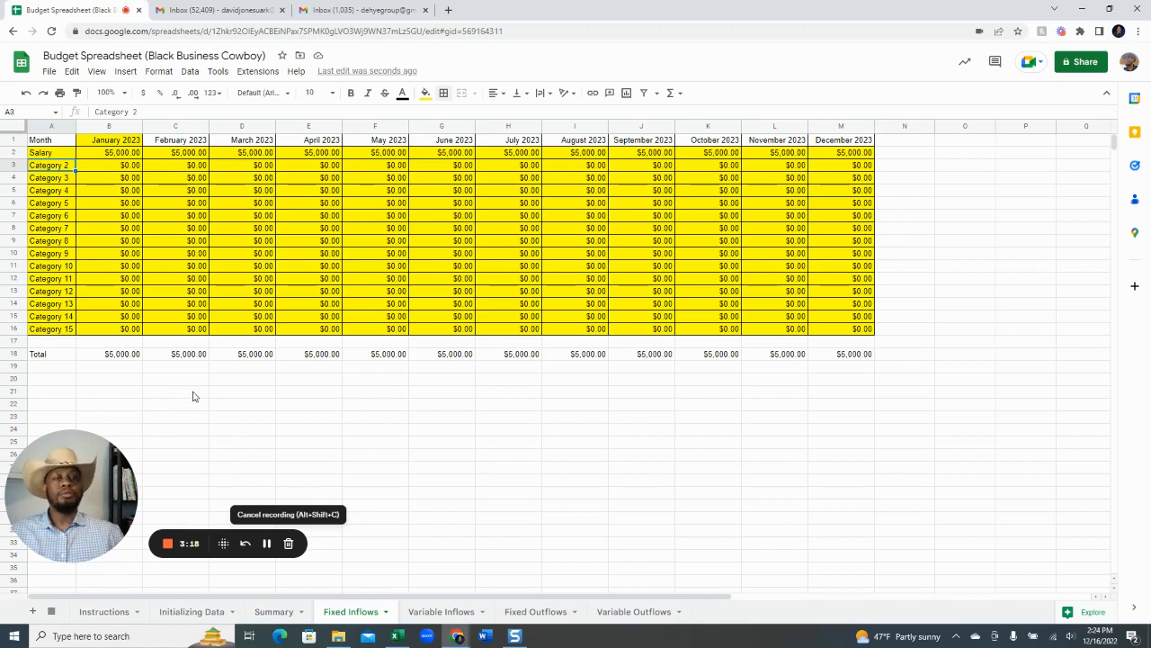
Rename Category 1 on the Variable Inflows sheet as Side Hustle.
click(436, 612)
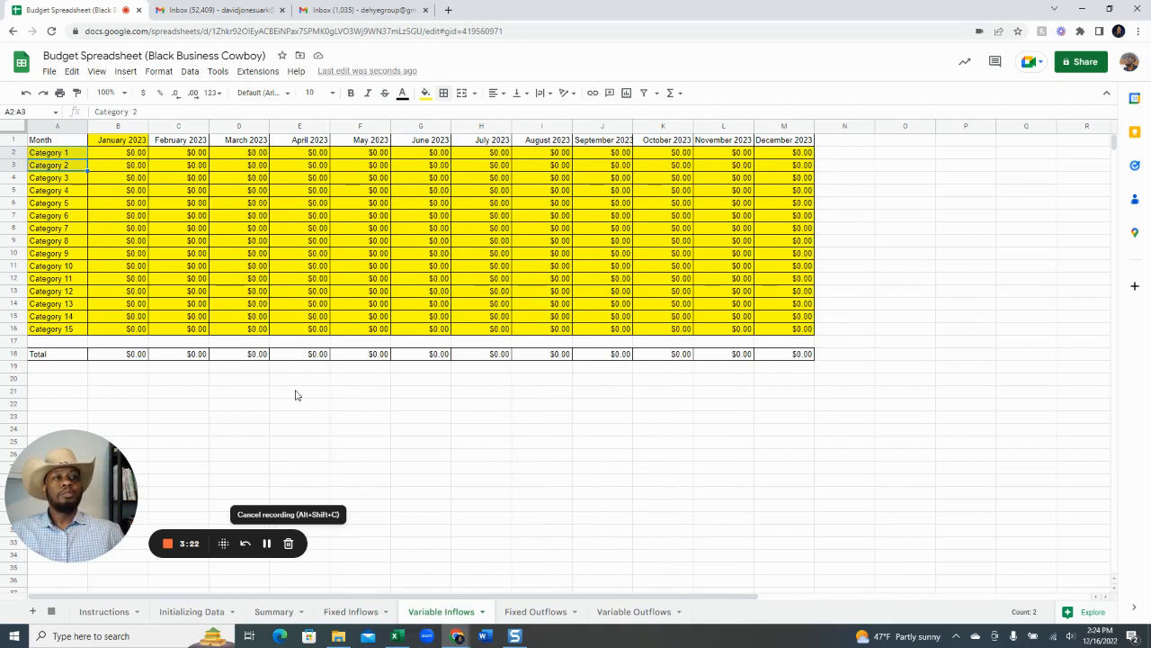
click(60, 205)
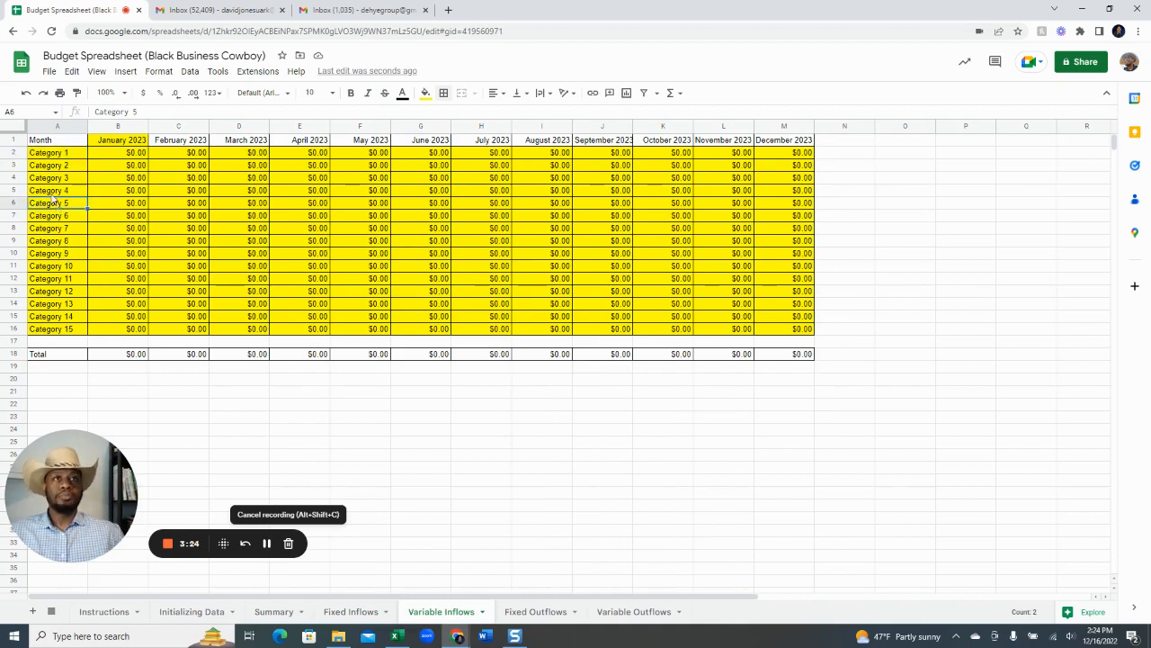
click(61, 155)
text(S)
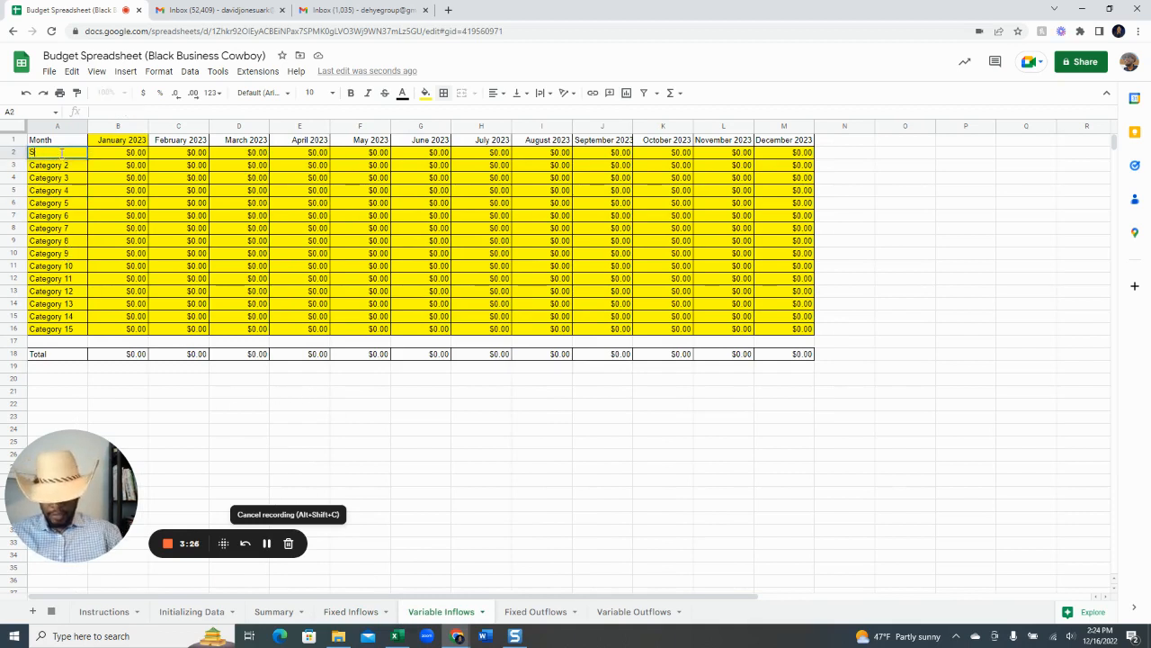
text(ide Hustle)
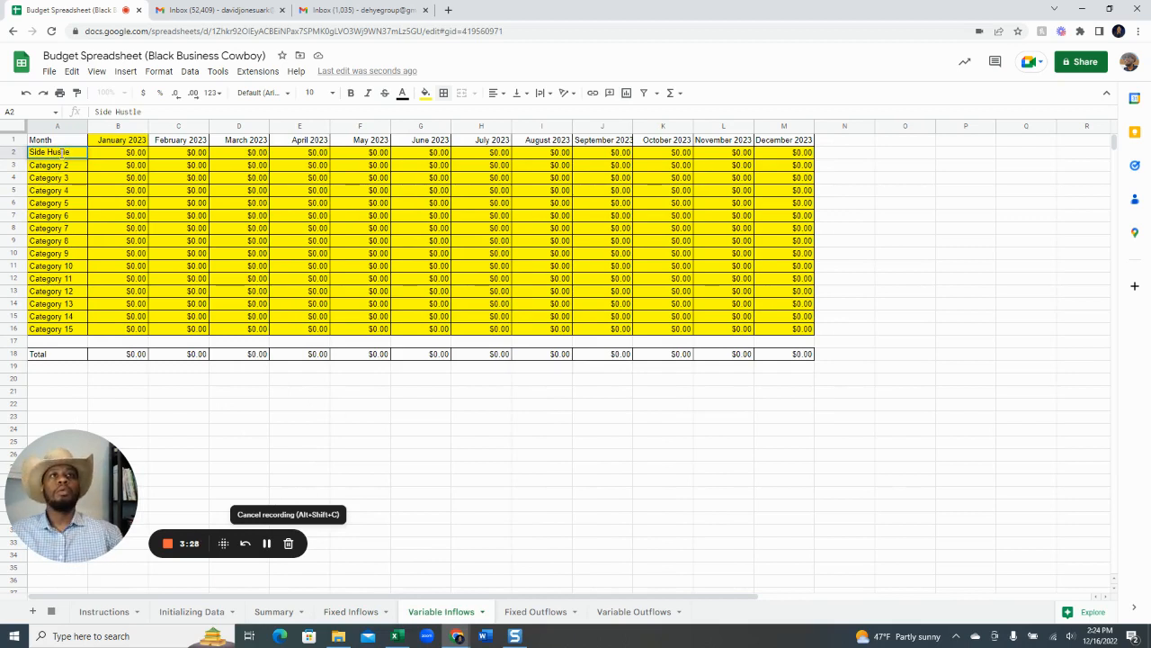
key(Return)
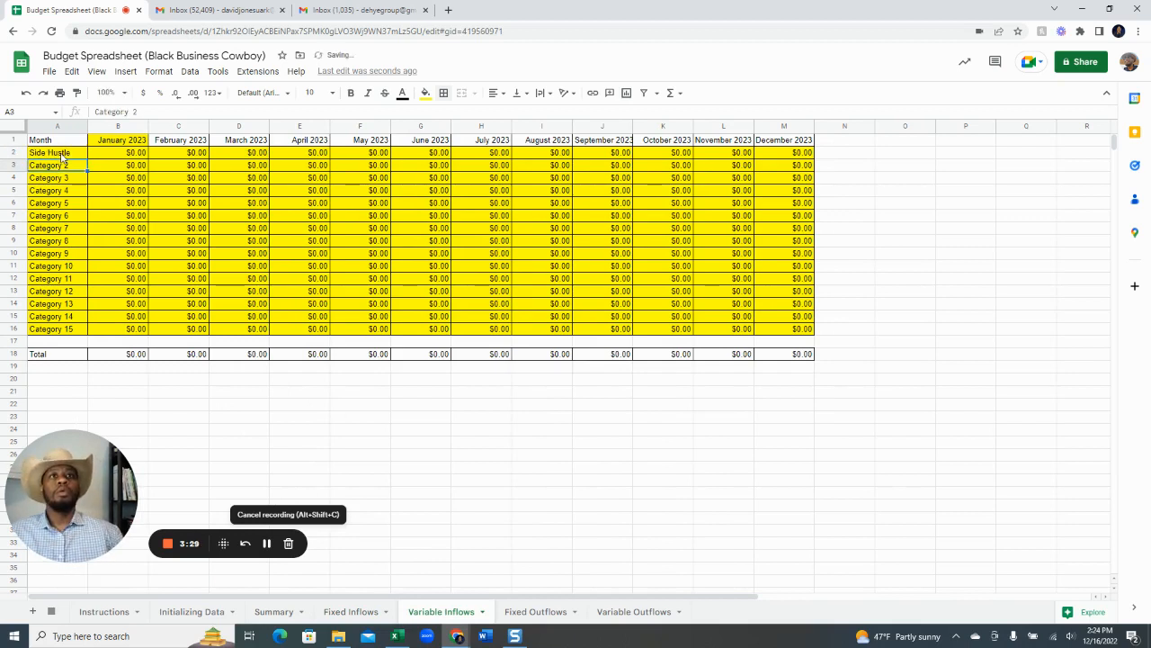
Enter the formula =randbetween(250,400) as the January 2023 Side Hustle amount on the Variable Inflows sheet.
click(121, 157)
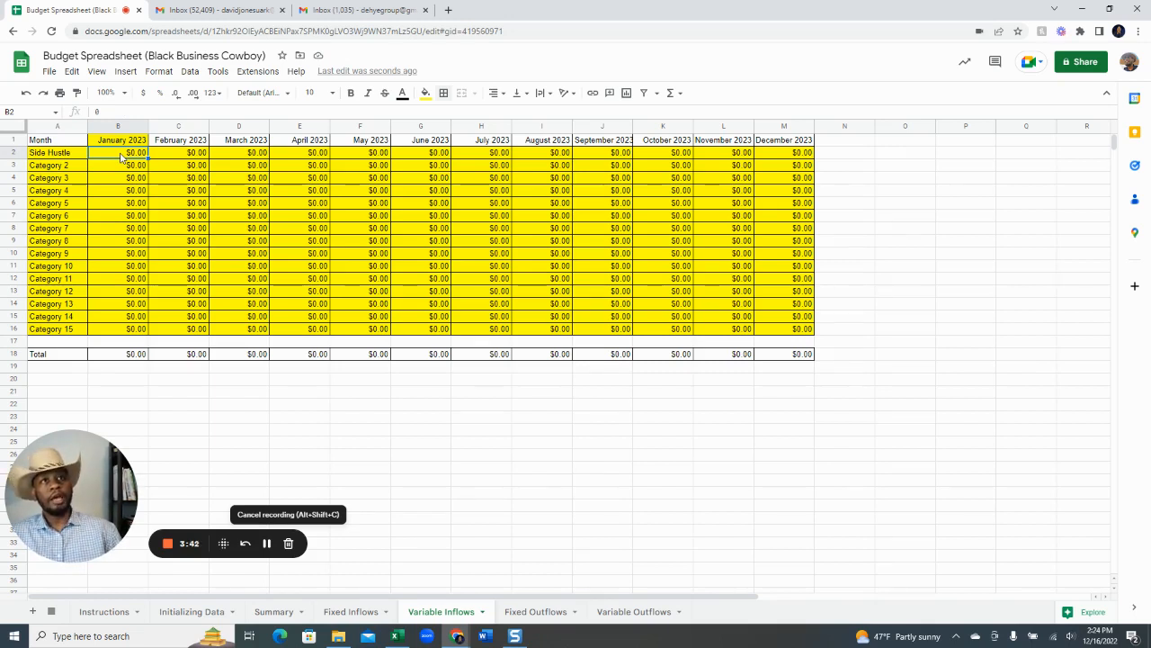
text(=)
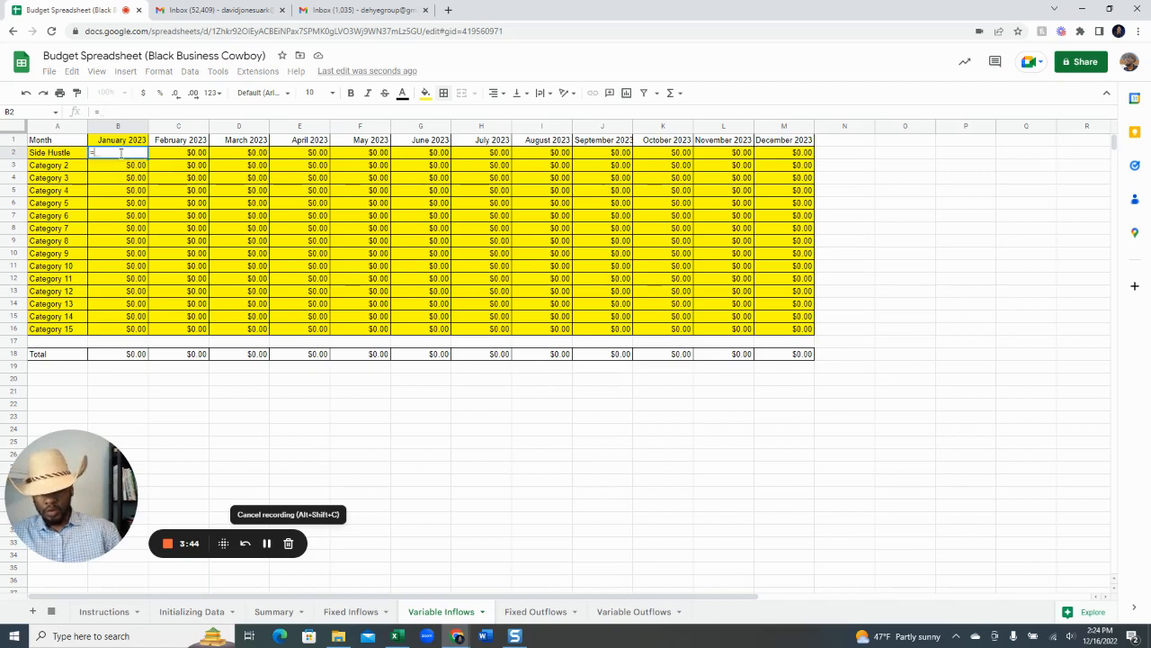
text(randbetw)
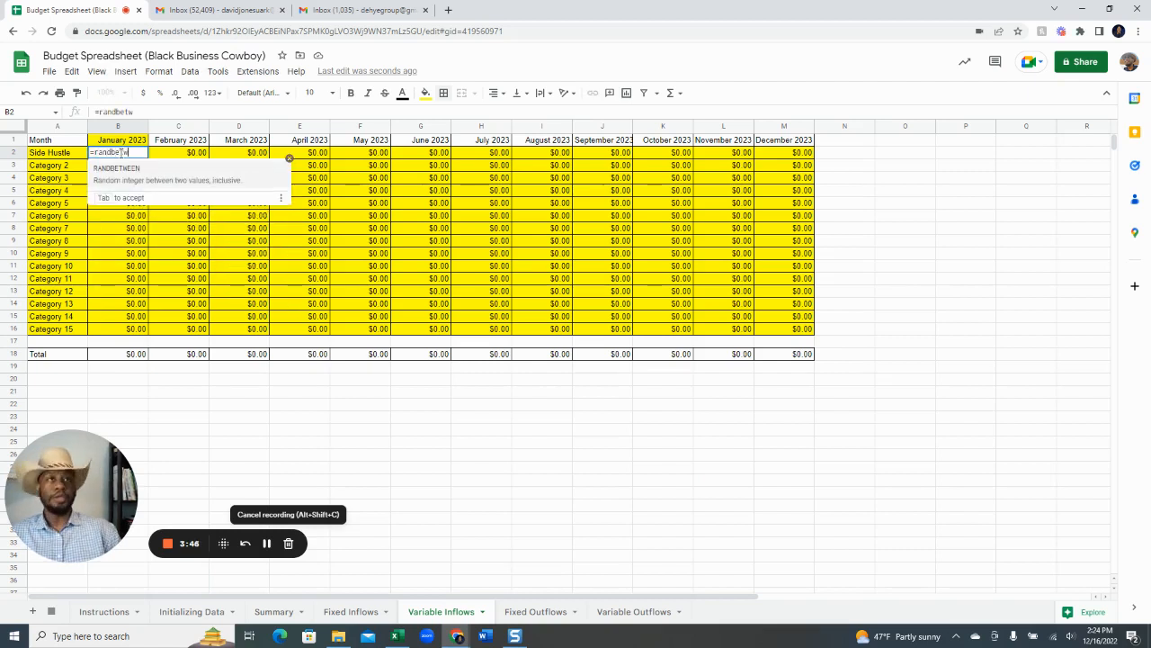
text(een)
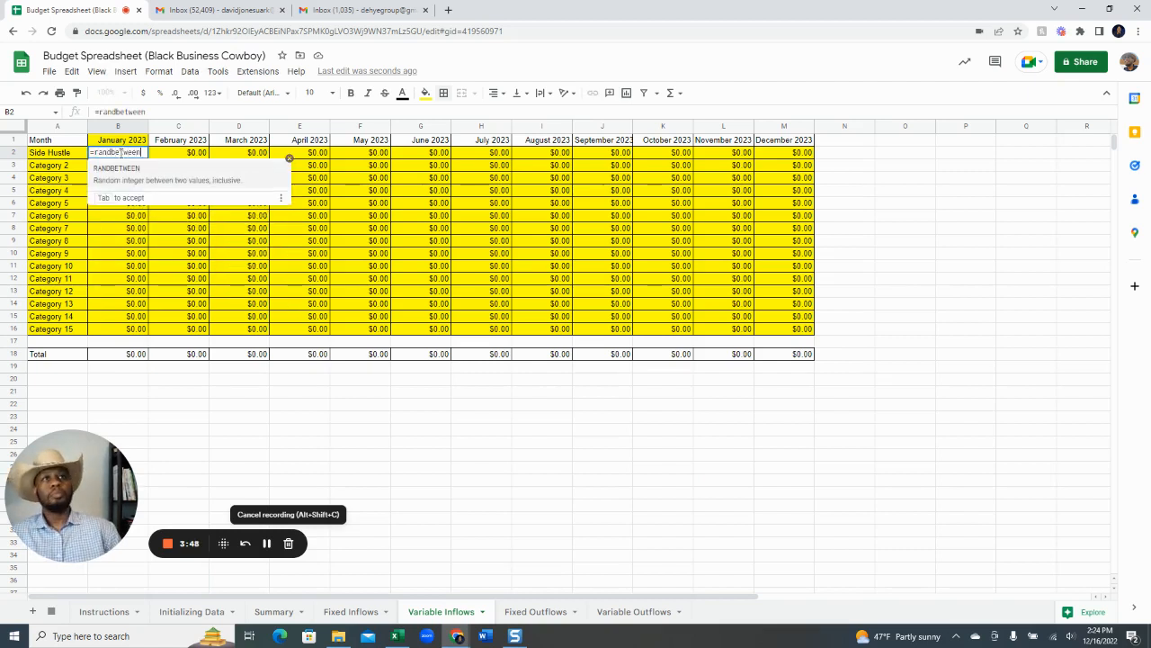
text(()
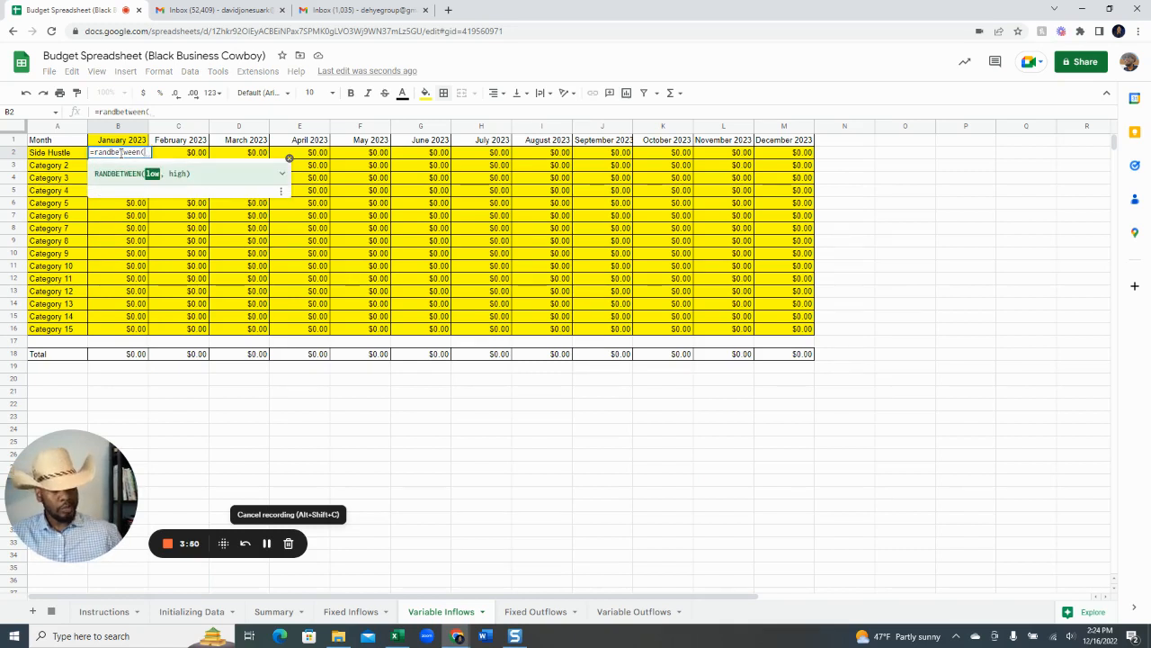
text(250,)
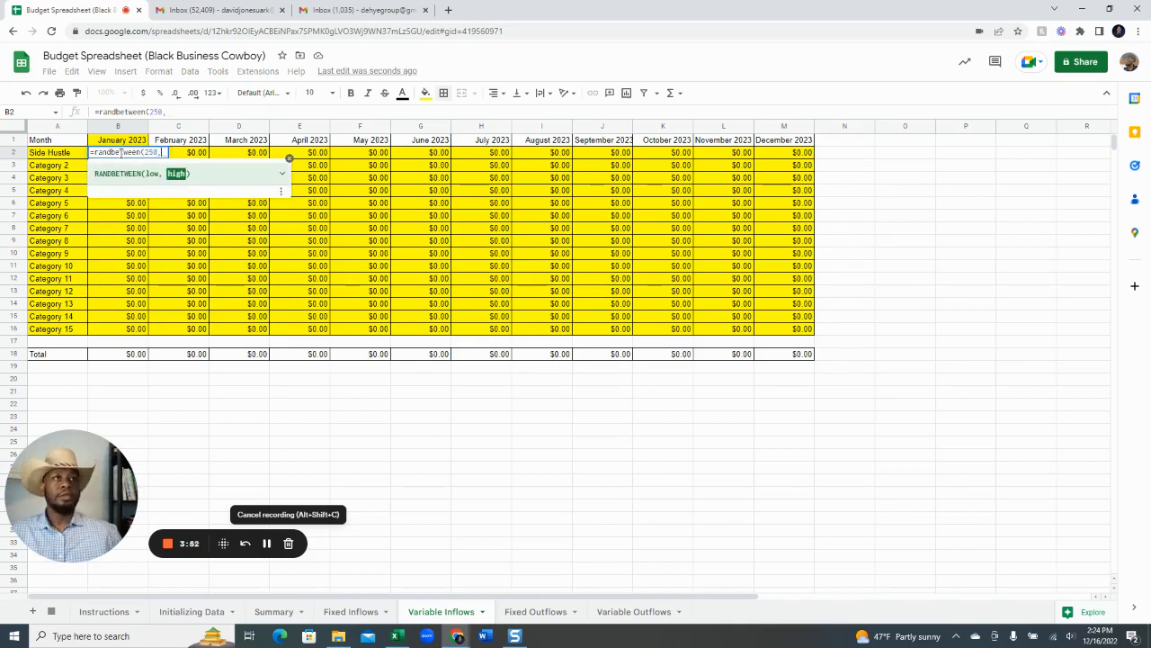
text(400)
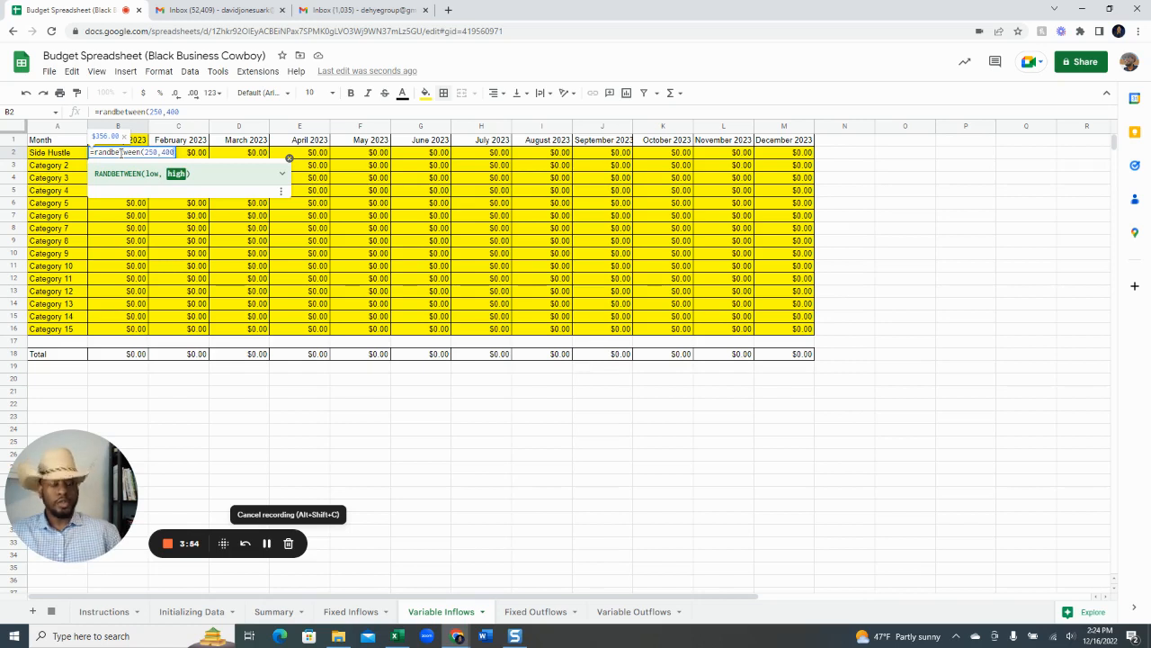
text())
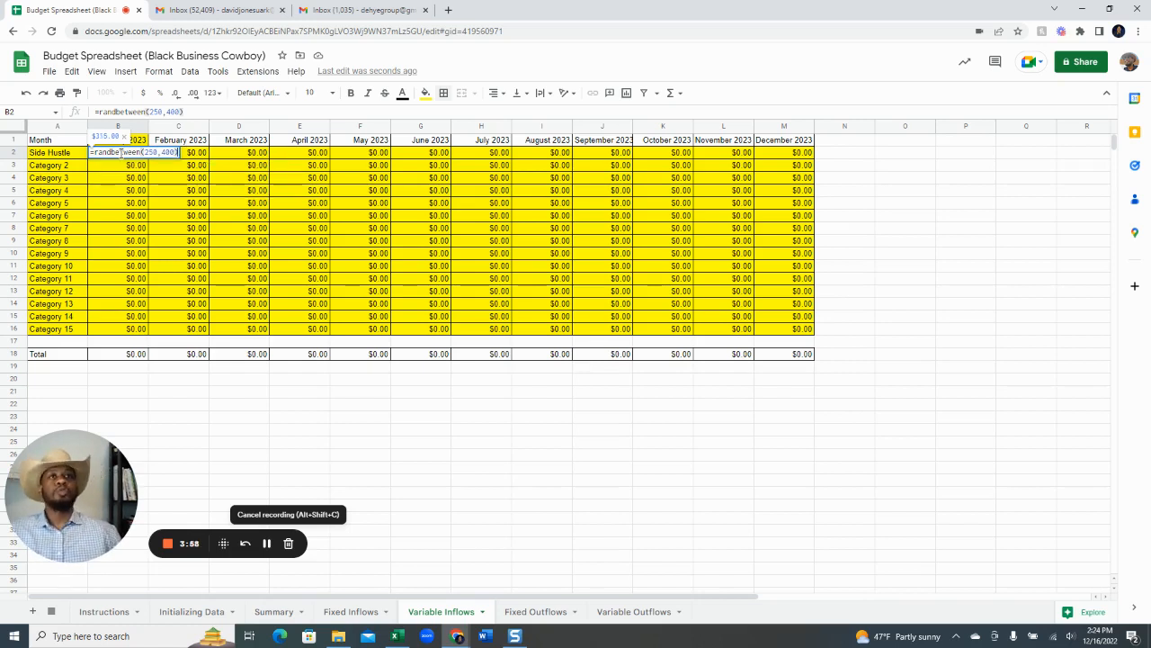
key(Return)
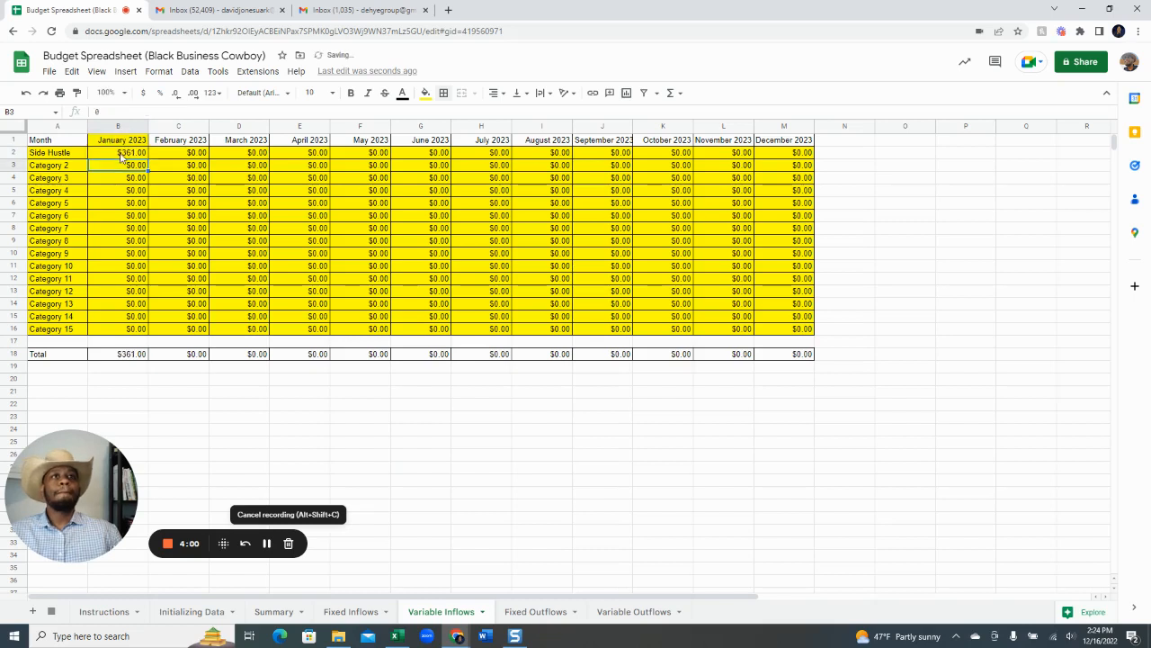
Fill the January 2023 Side Hustle formula across the row through December 2023.
click(121, 156)
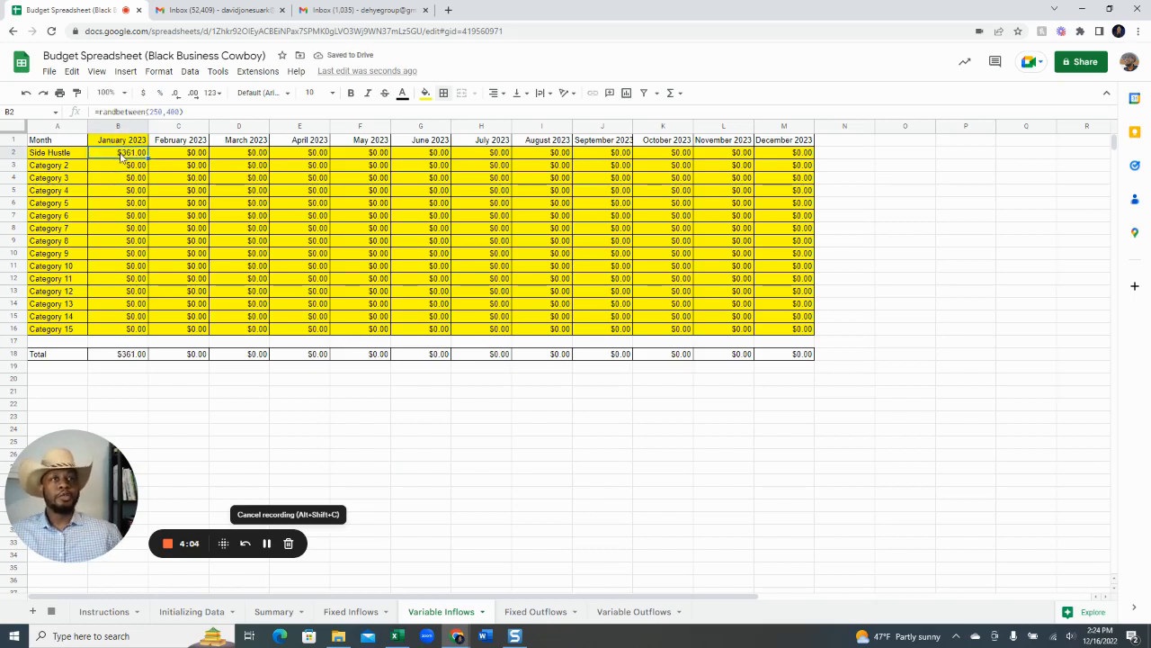
key(ctrl+shift+Right)
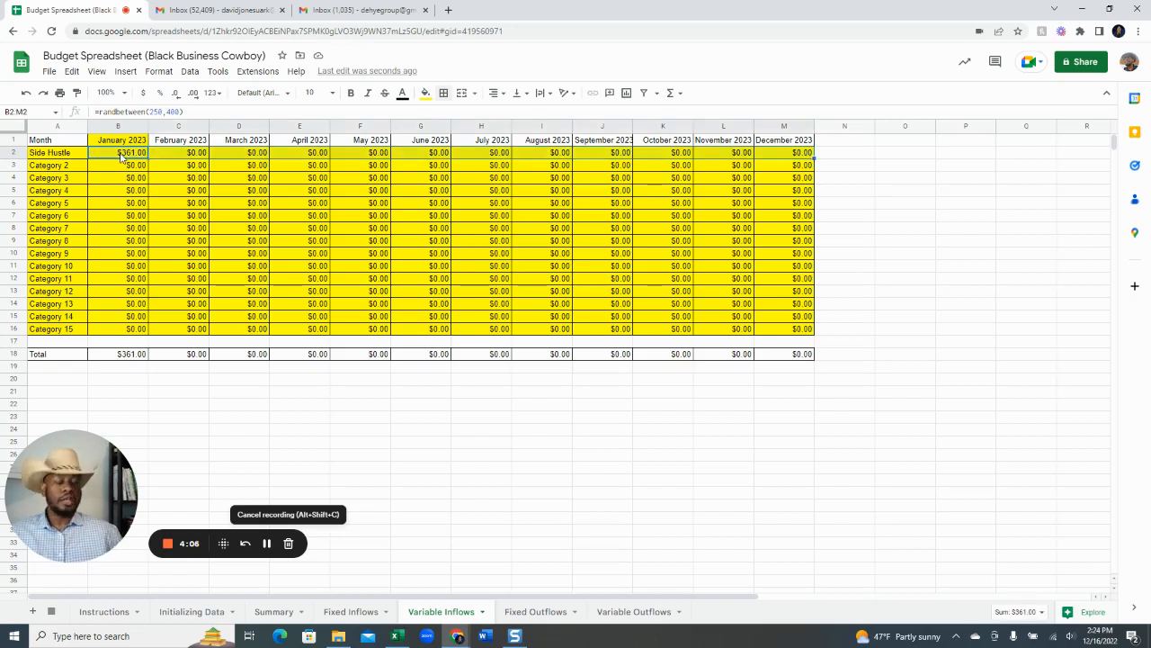
key(ctrl+r)
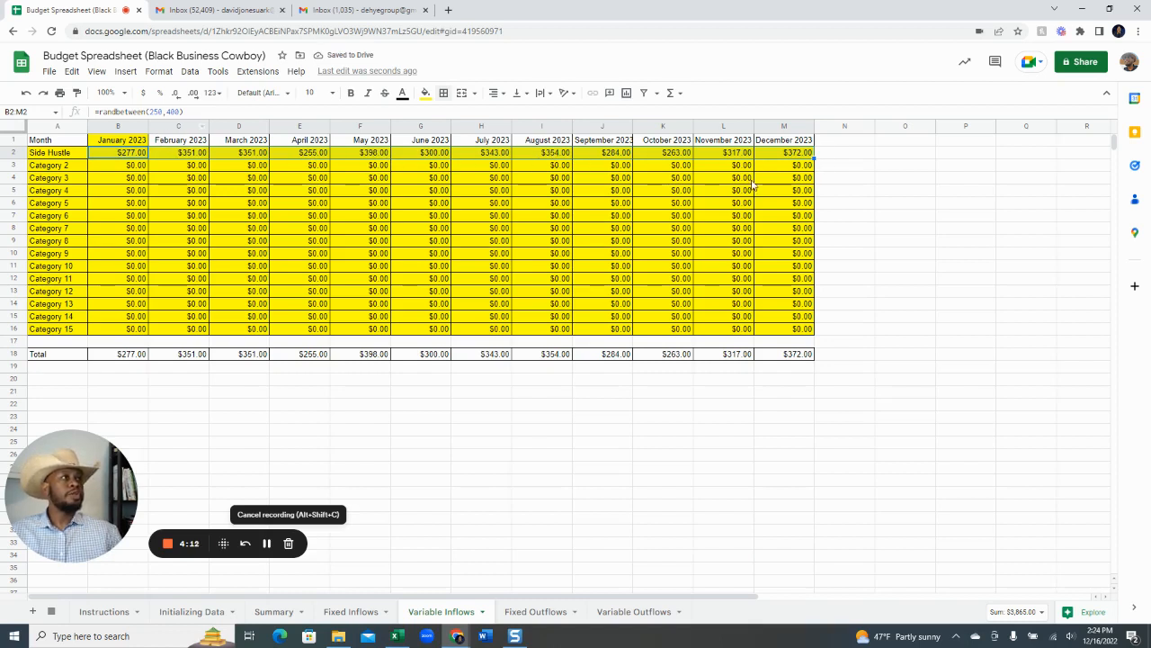
click(481, 443)
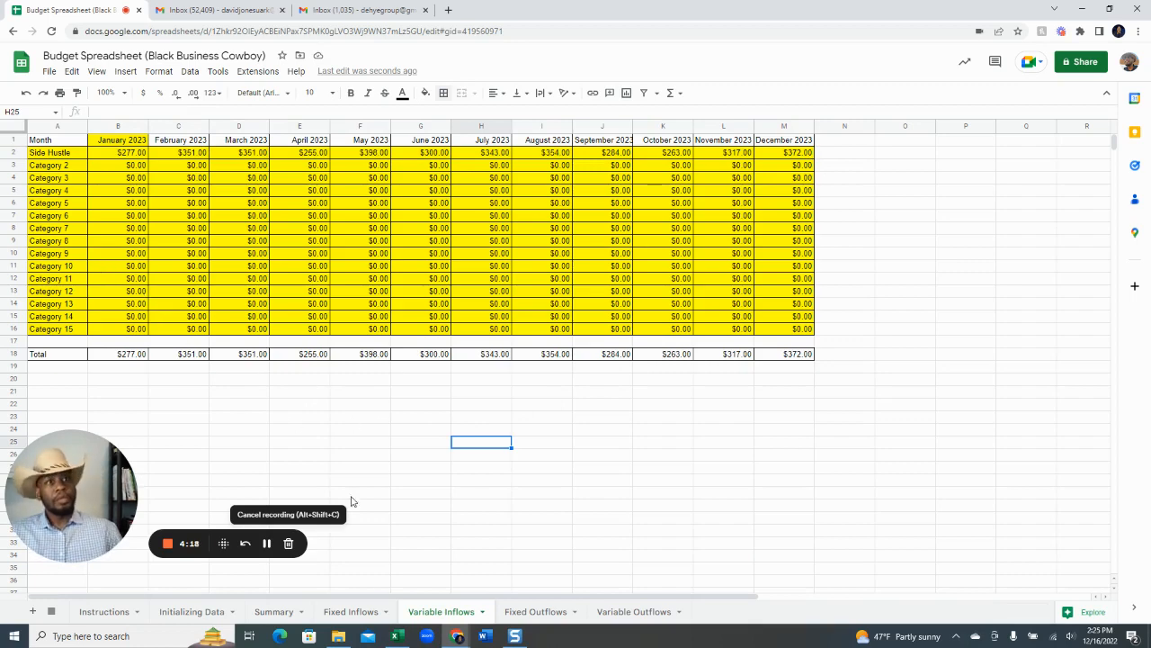
Rename Category 1 and Category 2 on the Fixed Outflows sheet as Rent and Renter INsurance.
click(513, 612)
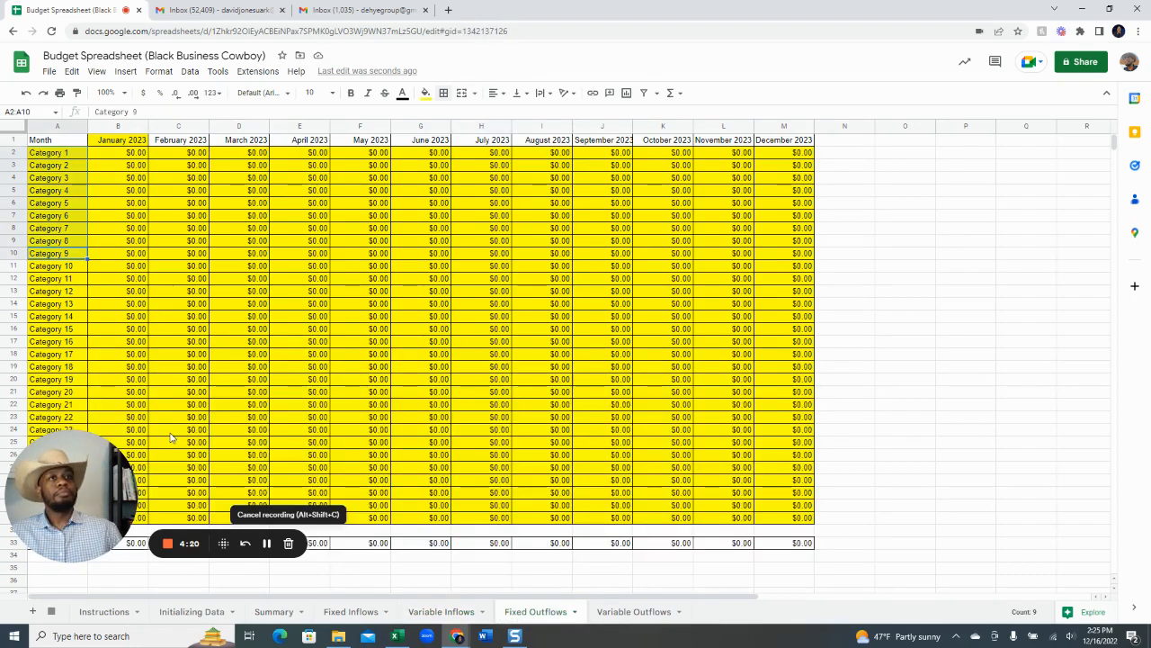
click(50, 155)
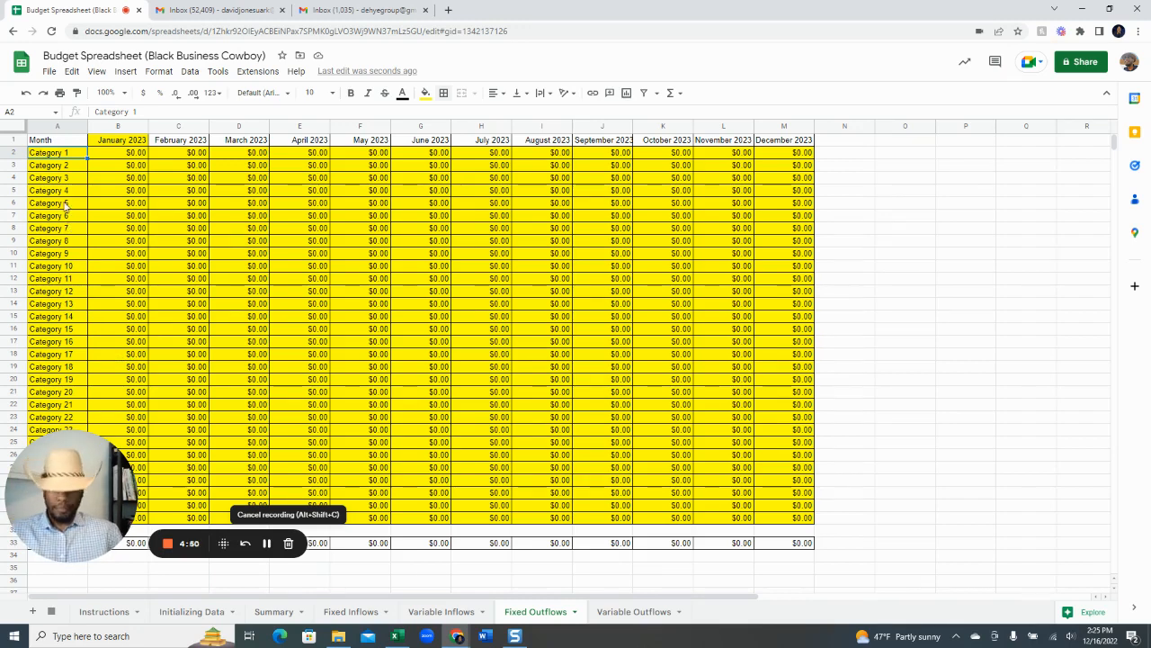
text(Rent)
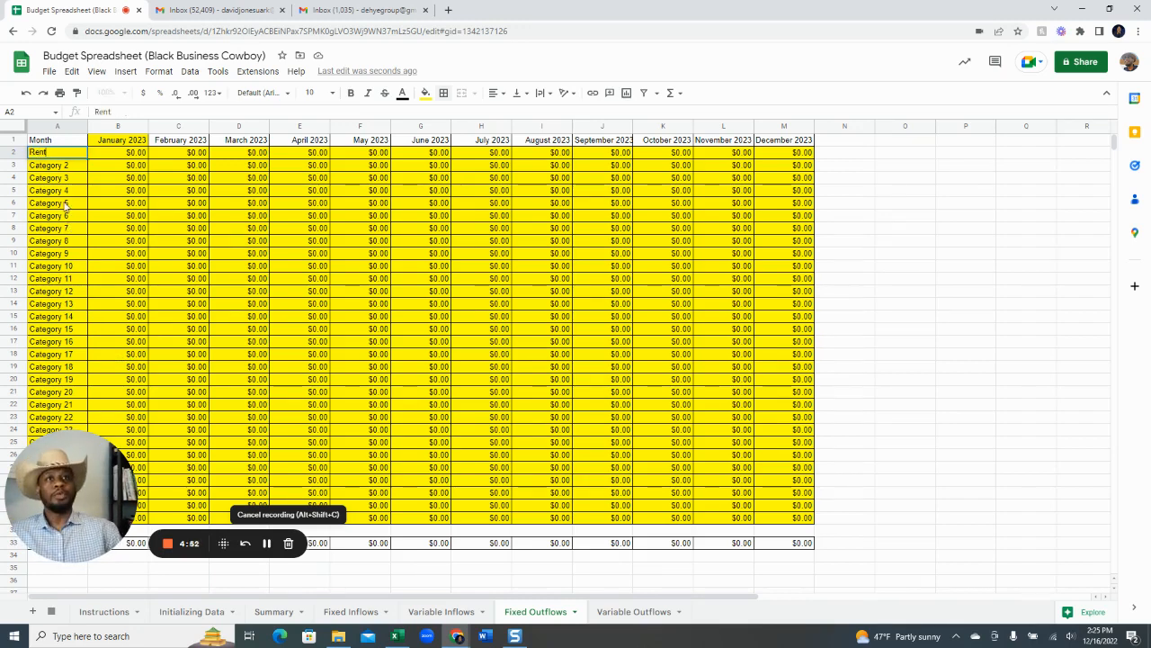
key(Return)
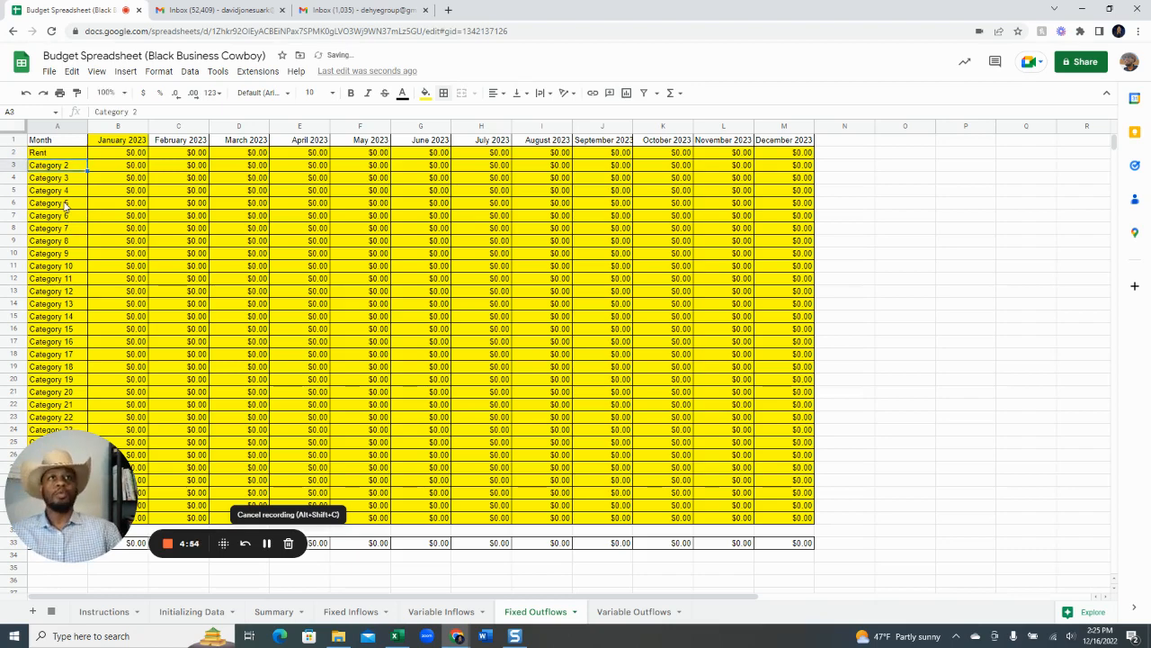
text(Ren)
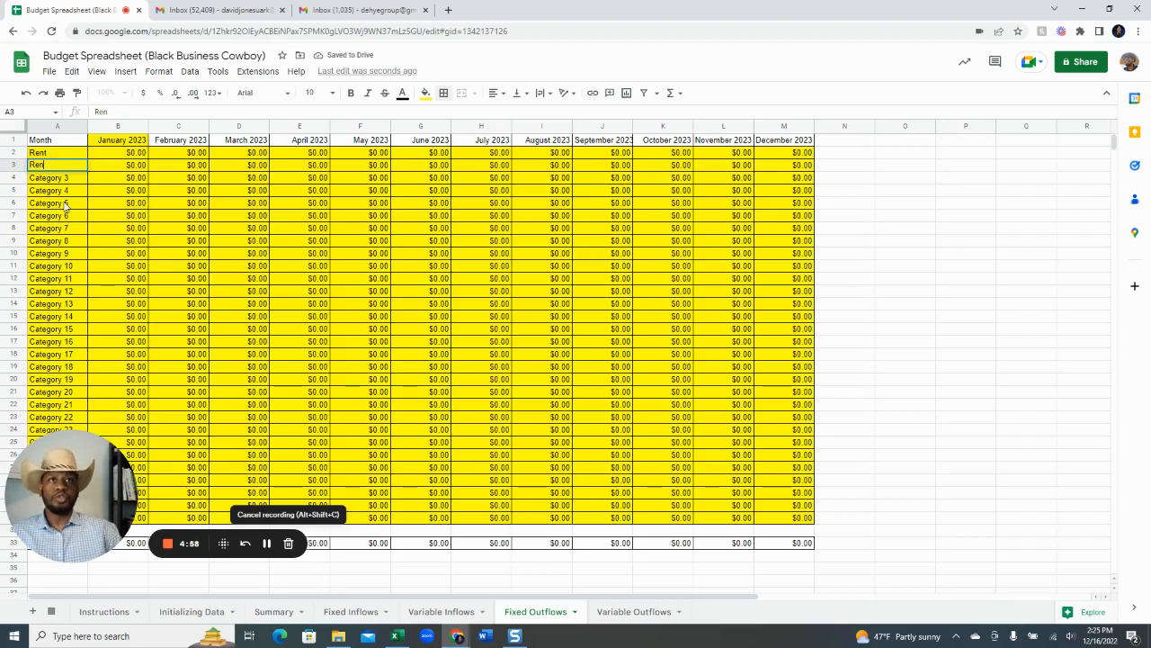
text(ter INsurance)
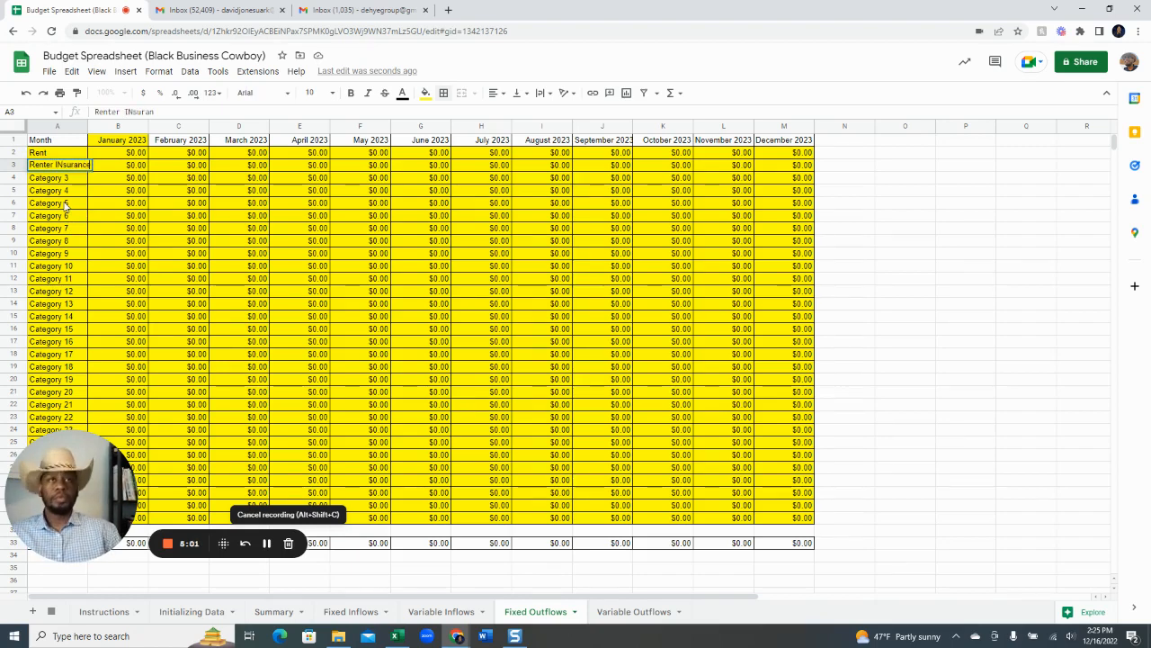
key(Return)
Rename Category 3 and Category 4 on the Fixed Outflows sheet as Car Note and Auto Insurance.
text(C)
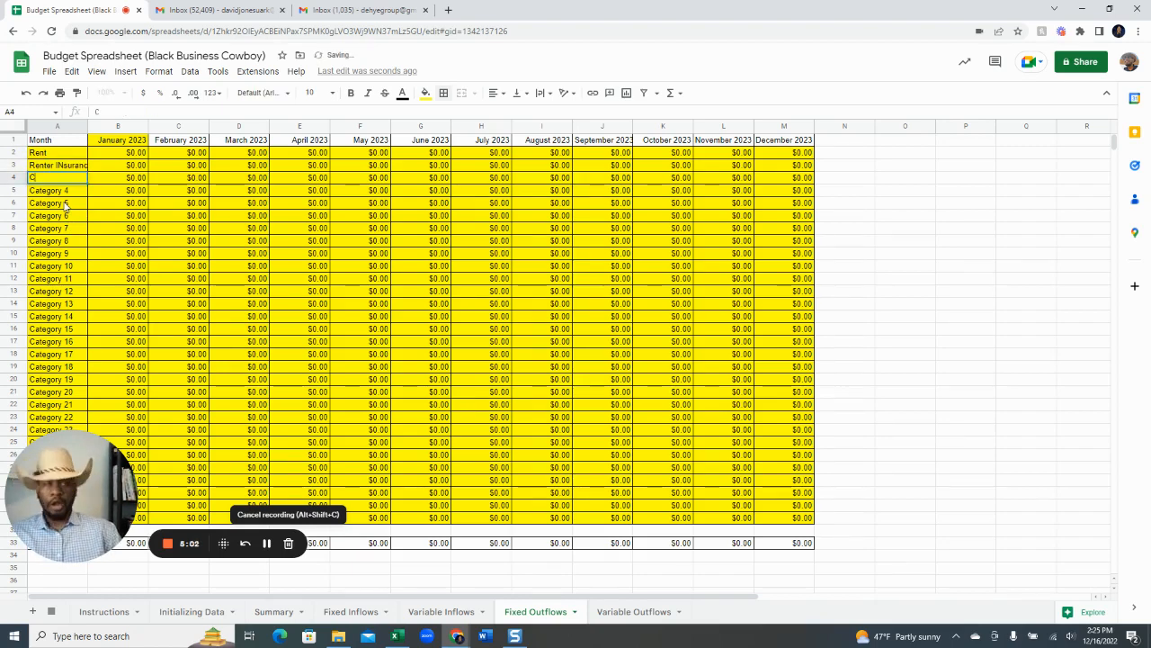
text(ar Note)
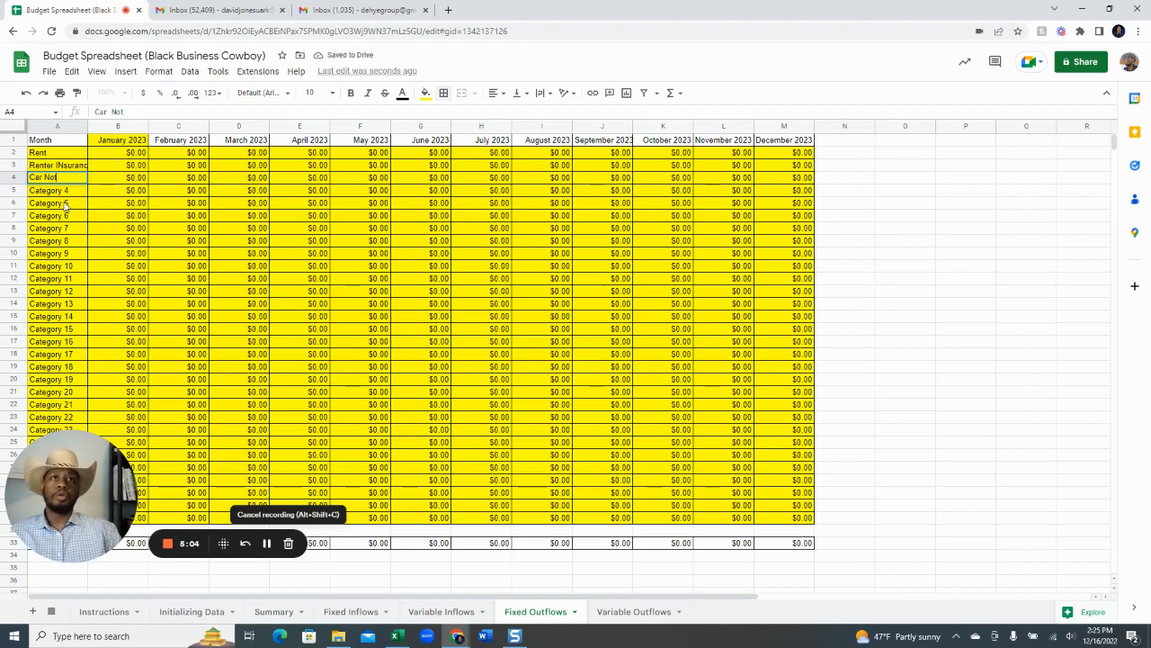
key(Return)
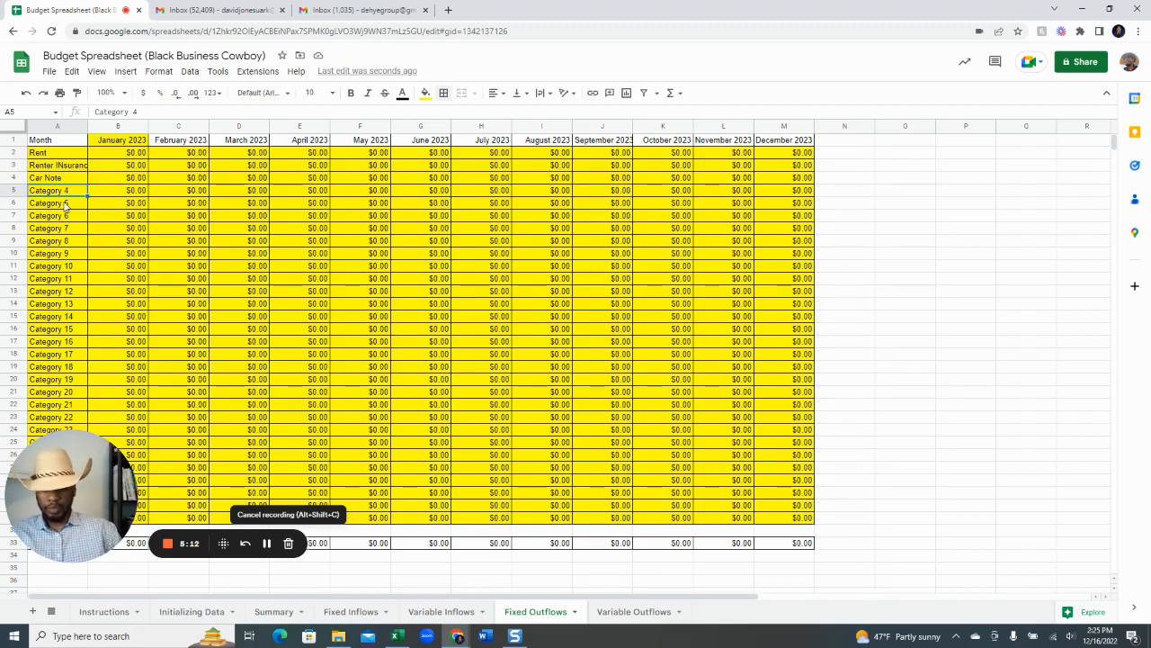
text(Auto Insurance)
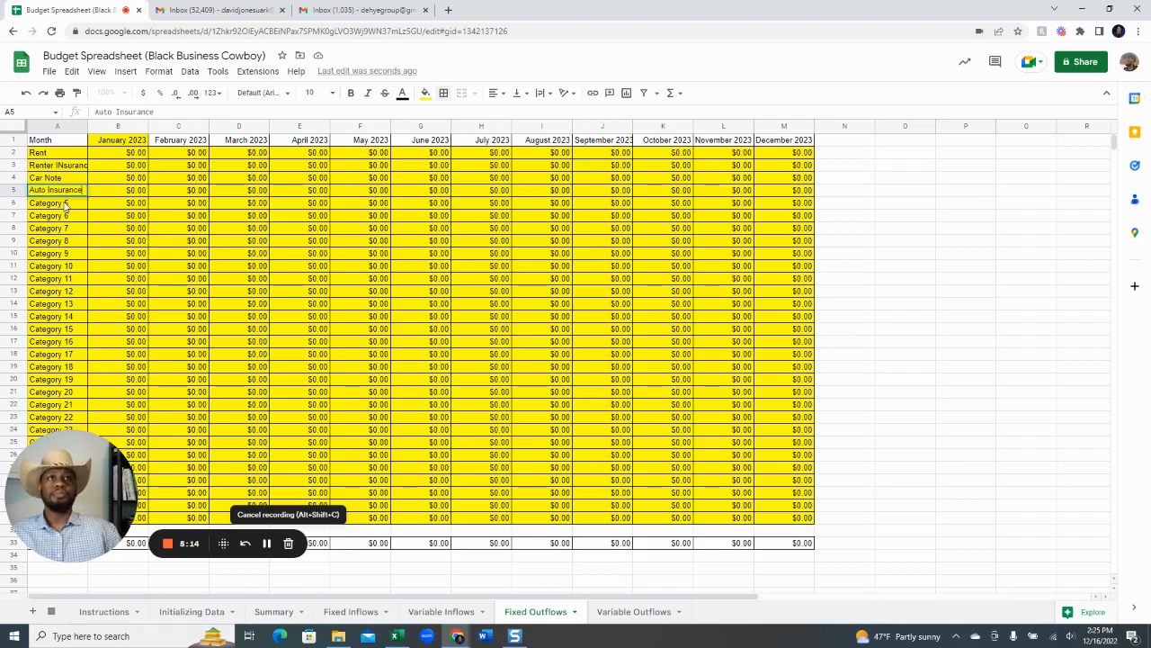
key(Return)
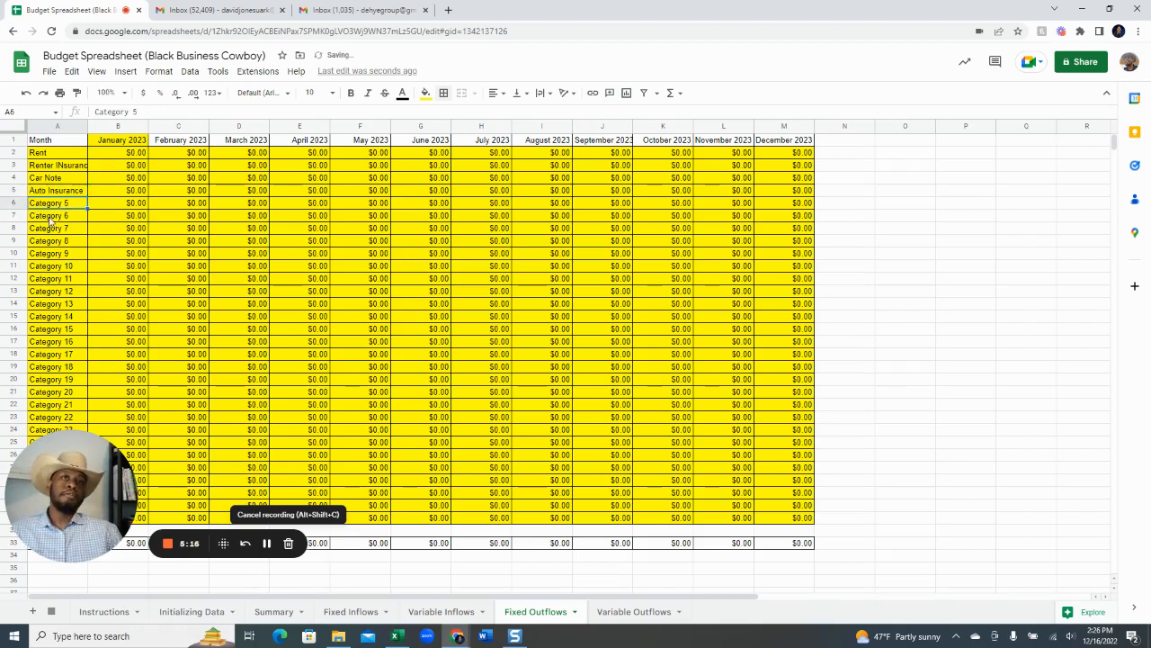
Rename Category 5 and Category 6 on the Fixed Outflows sheet as Phone Bill and Sewer.
text(Phone)
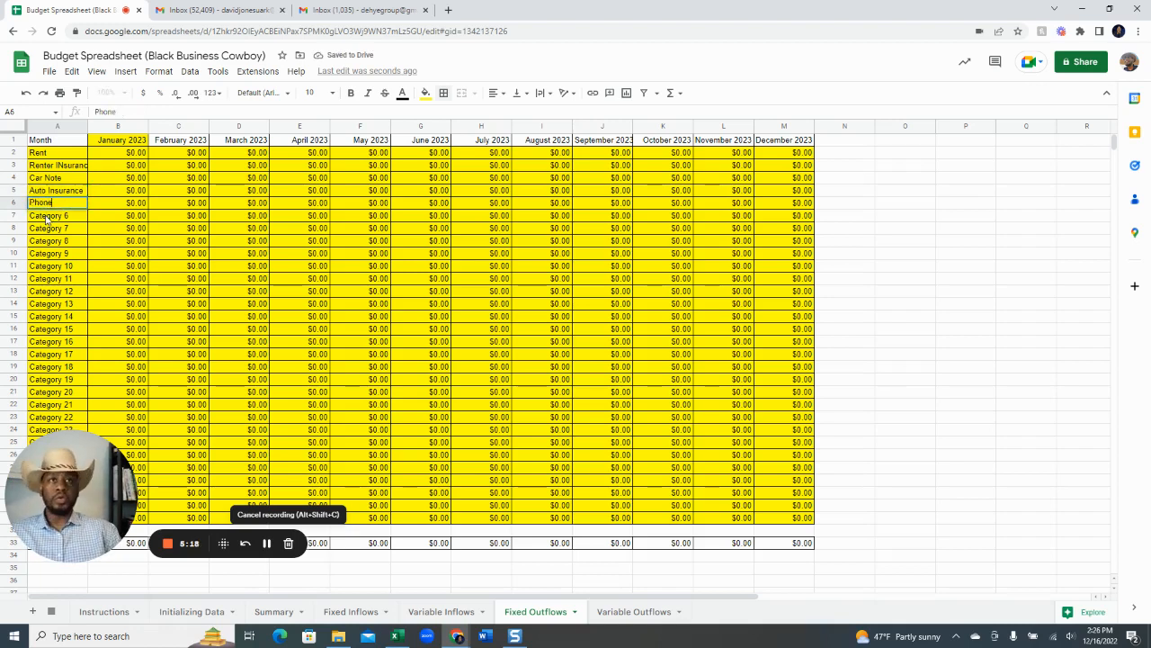
text( Bill)
key(Return)
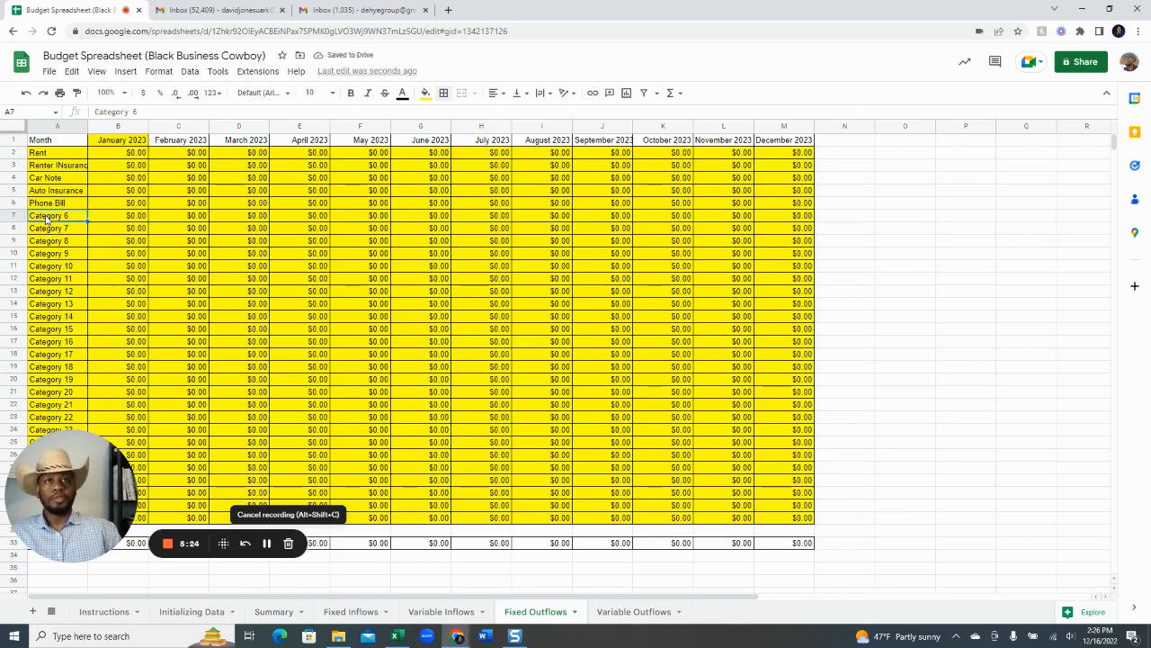
text(Sewer)
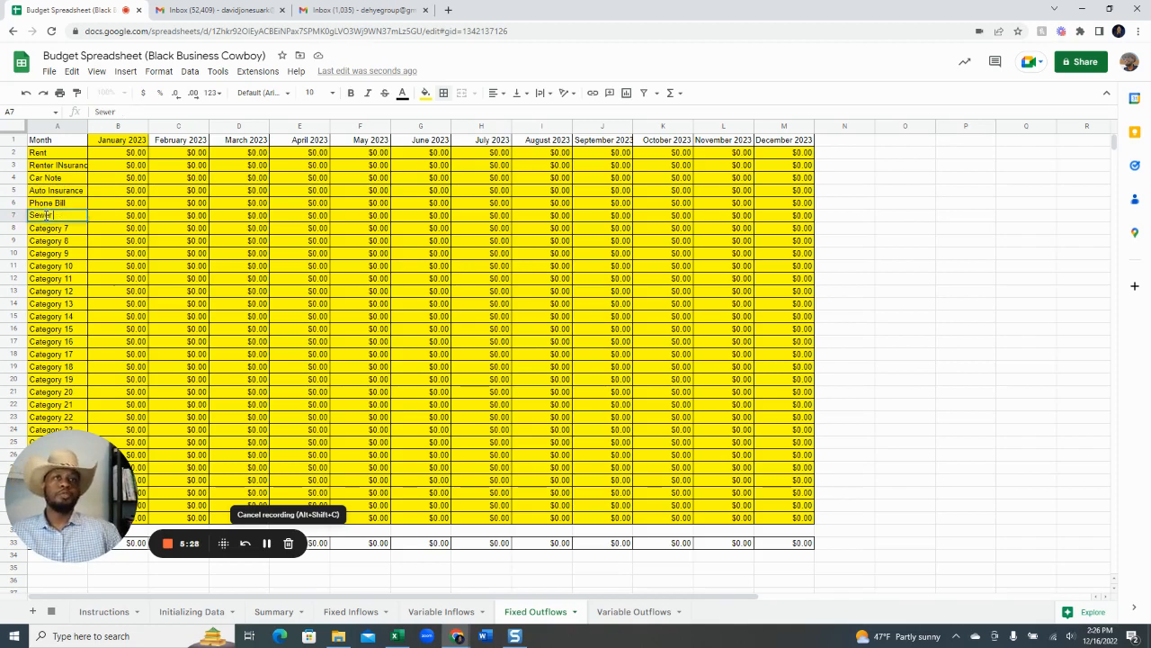
key(Return)
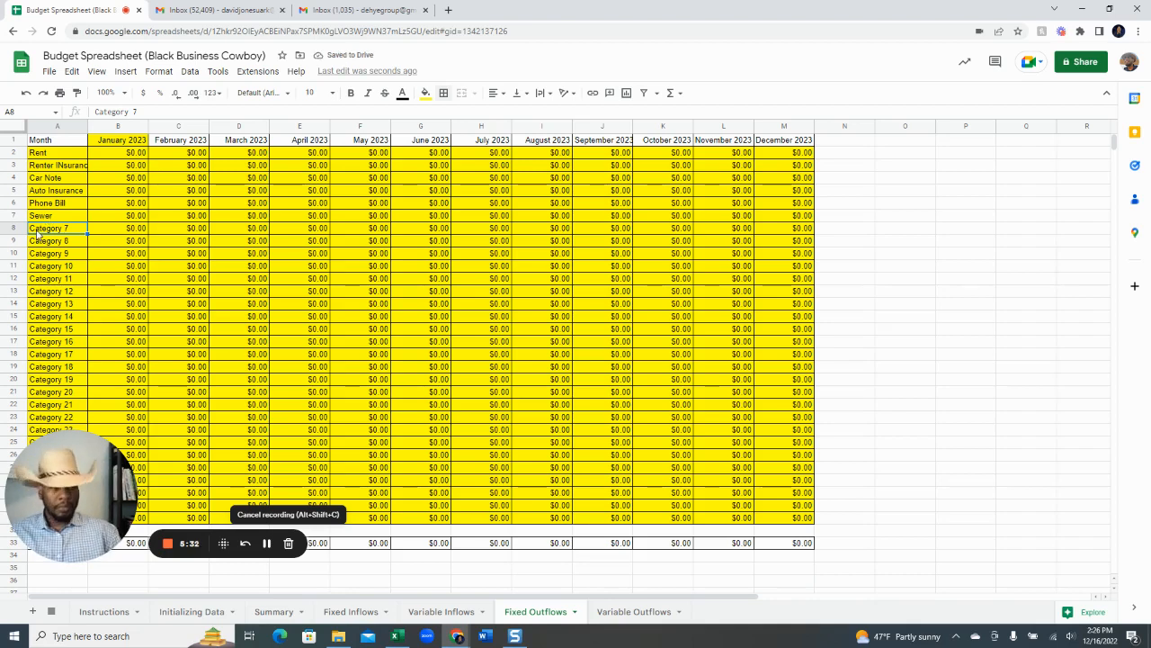
Rename Category 7 on the Fixed Outflows sheet as Health Insurance.
text(Health)
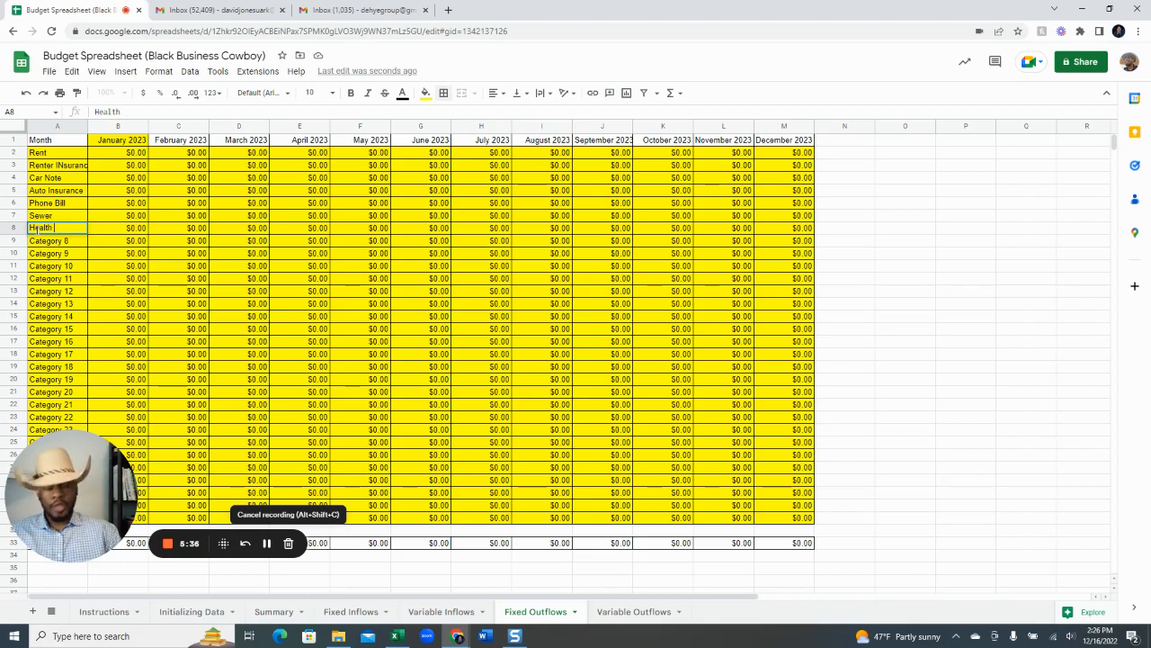
text( Insurance)
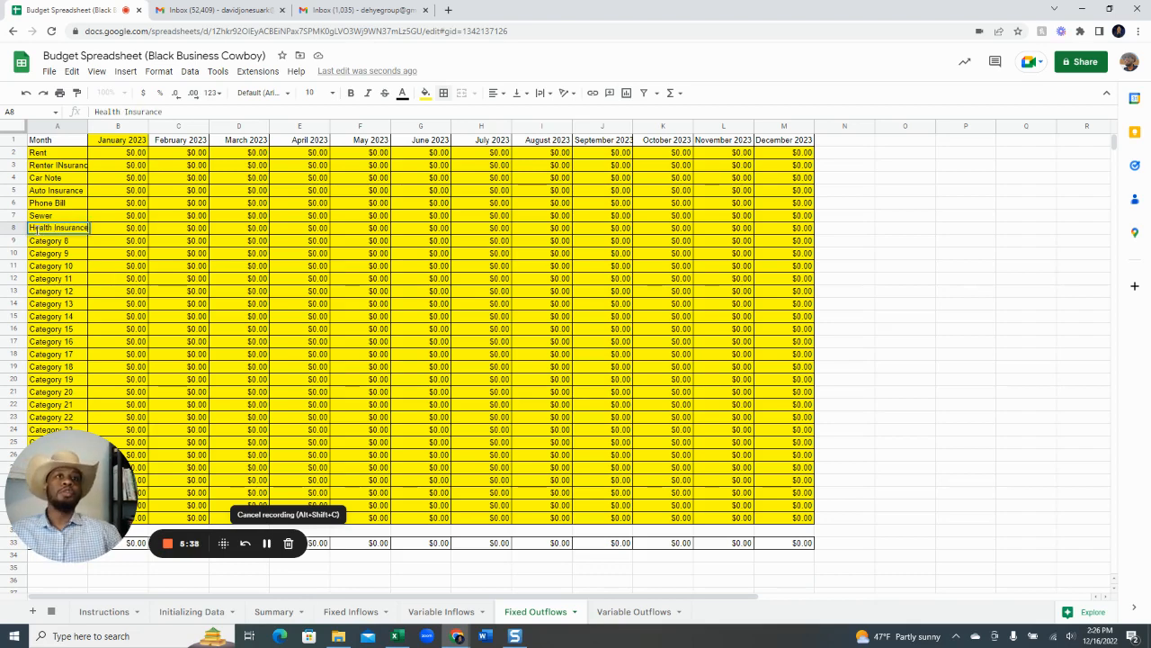
key(Return)
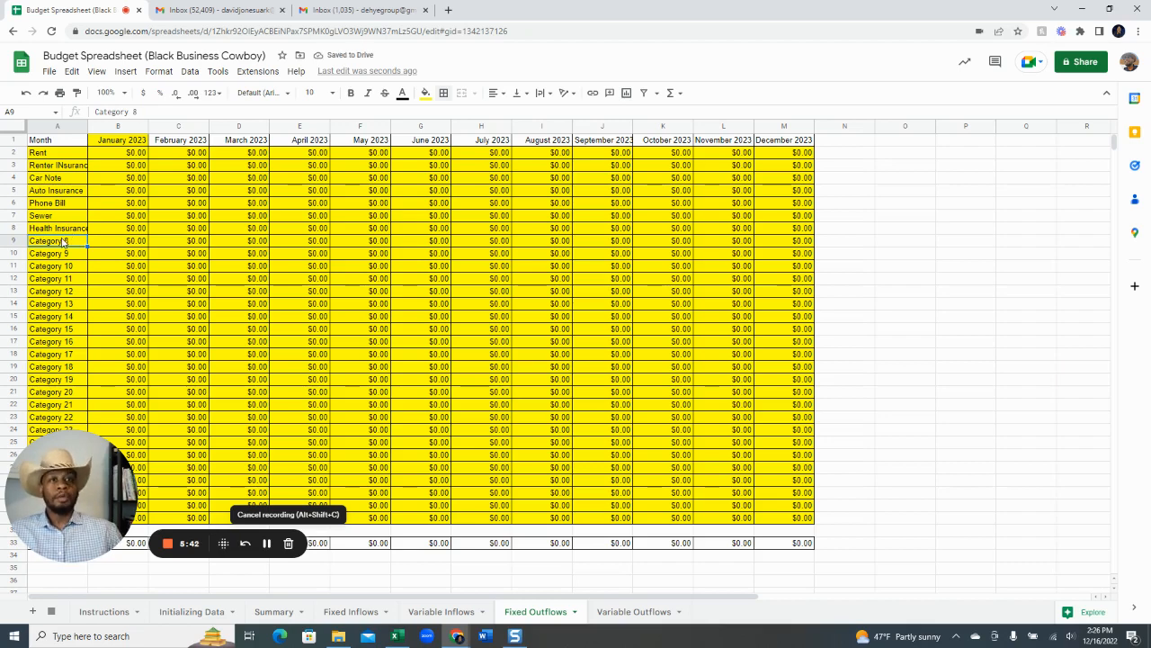
Review the Salary row on Fixed Inflows and the Side Hustle row on Variable Inflows before returning to the Fixed Outflows sheet.
click(335, 612)
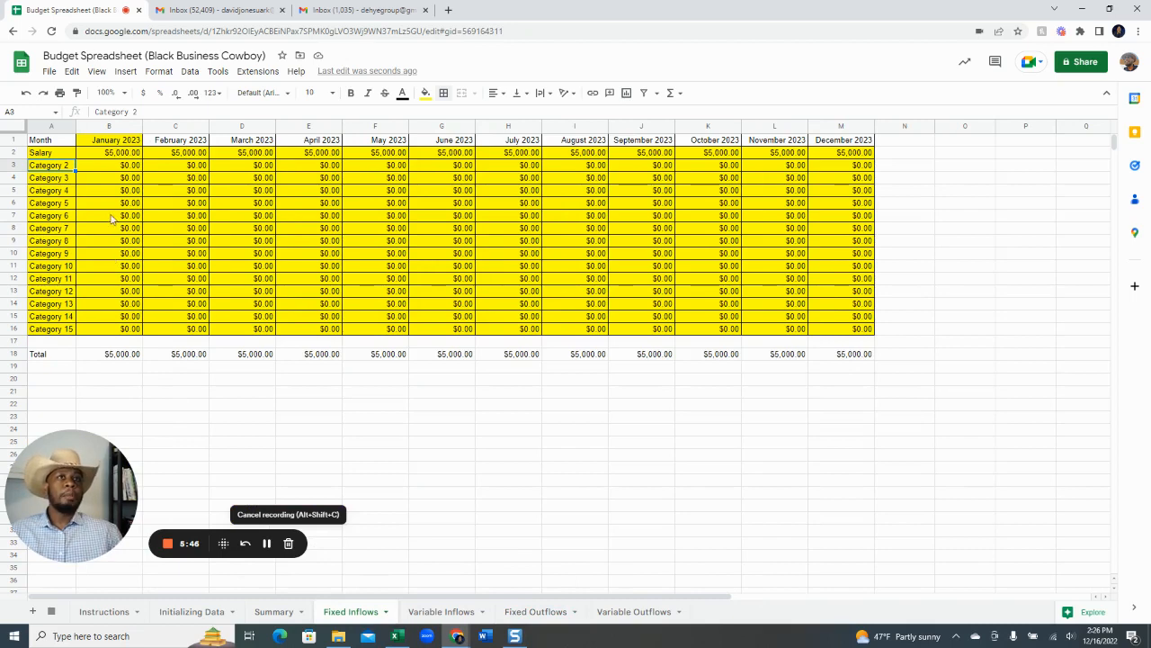
click(117, 155)
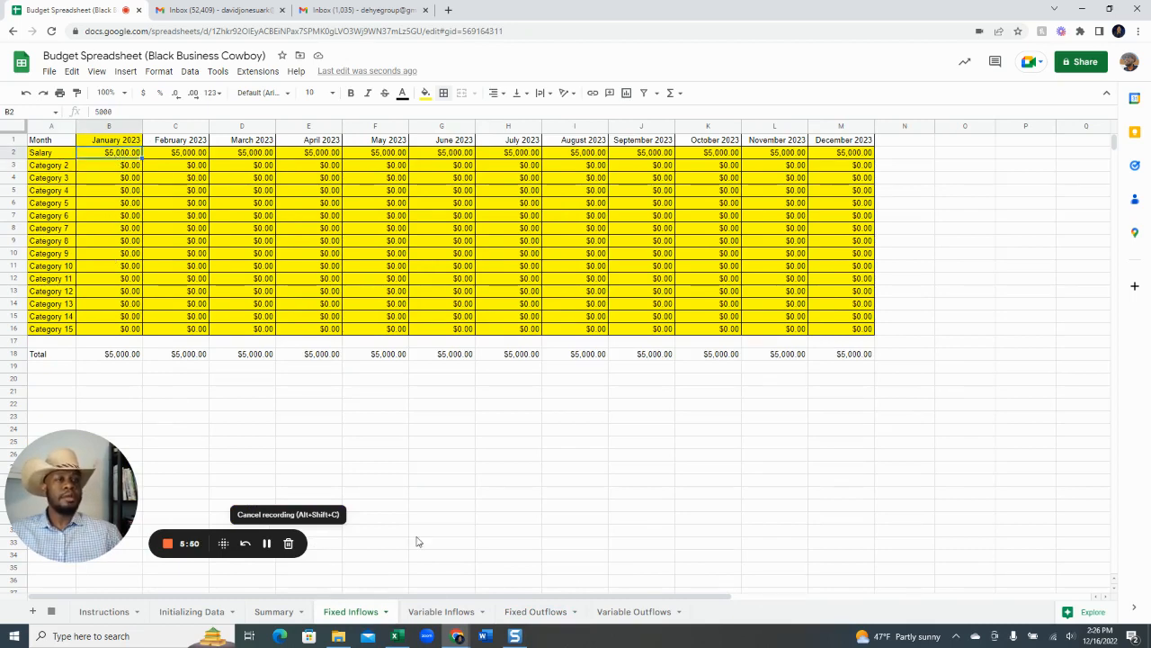
click(443, 611)
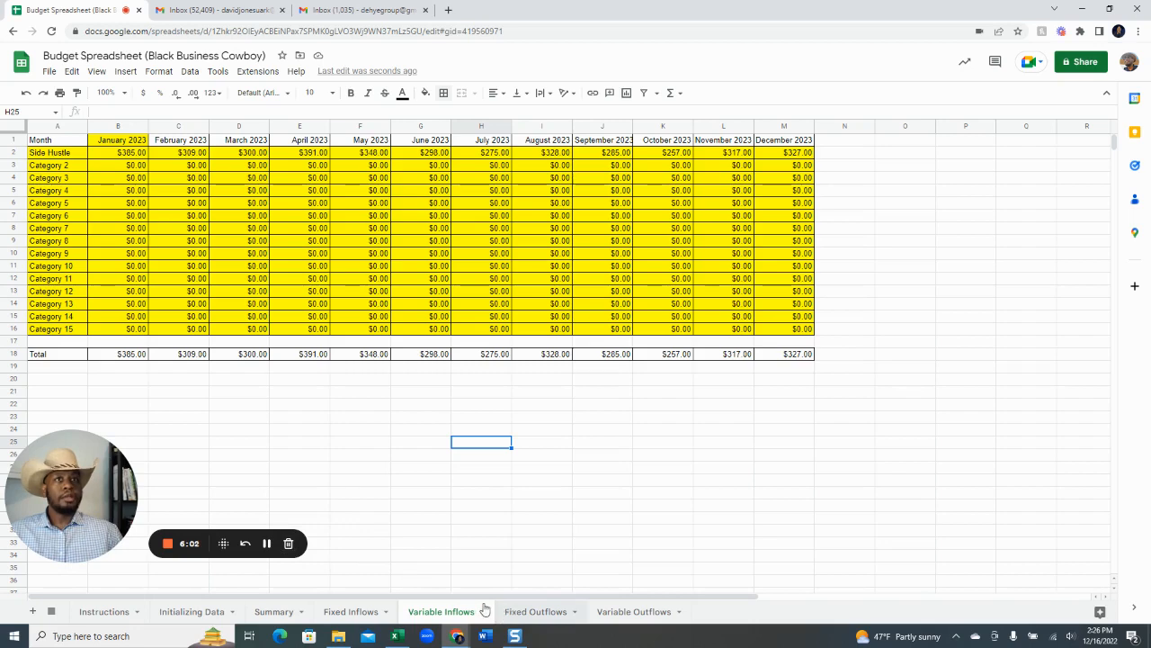
click(518, 611)
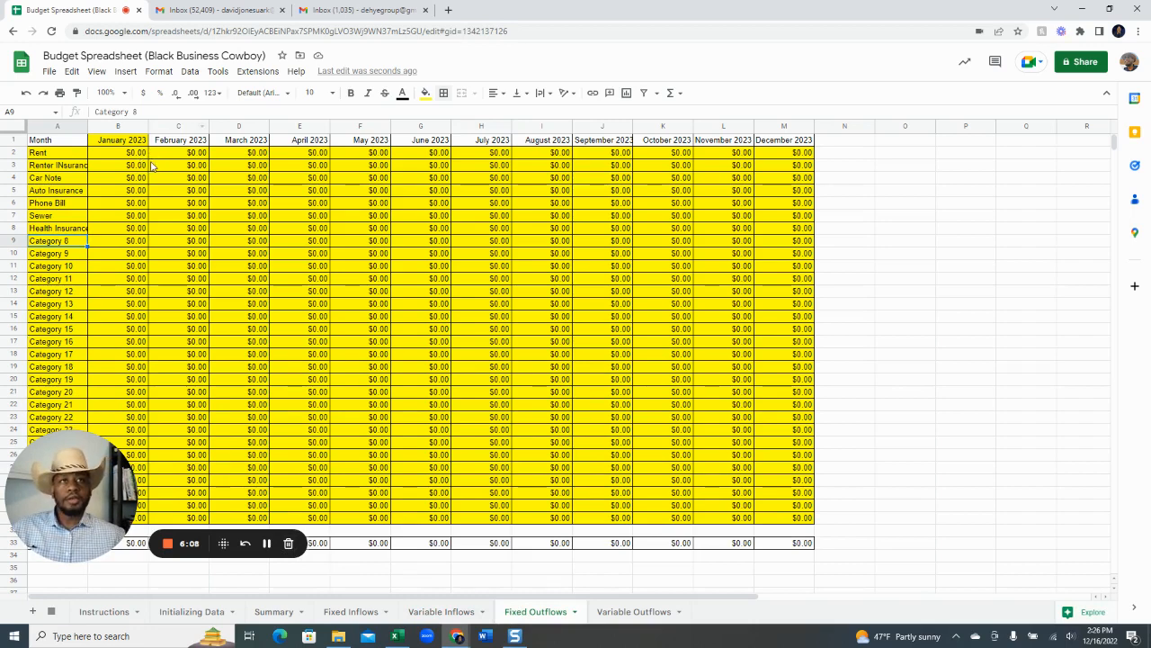
Enter the January 2023 amounts on the Fixed Outflows sheet: 2000 for Rent, 20 for renter insurance and 400 for Car Note.
click(134, 156)
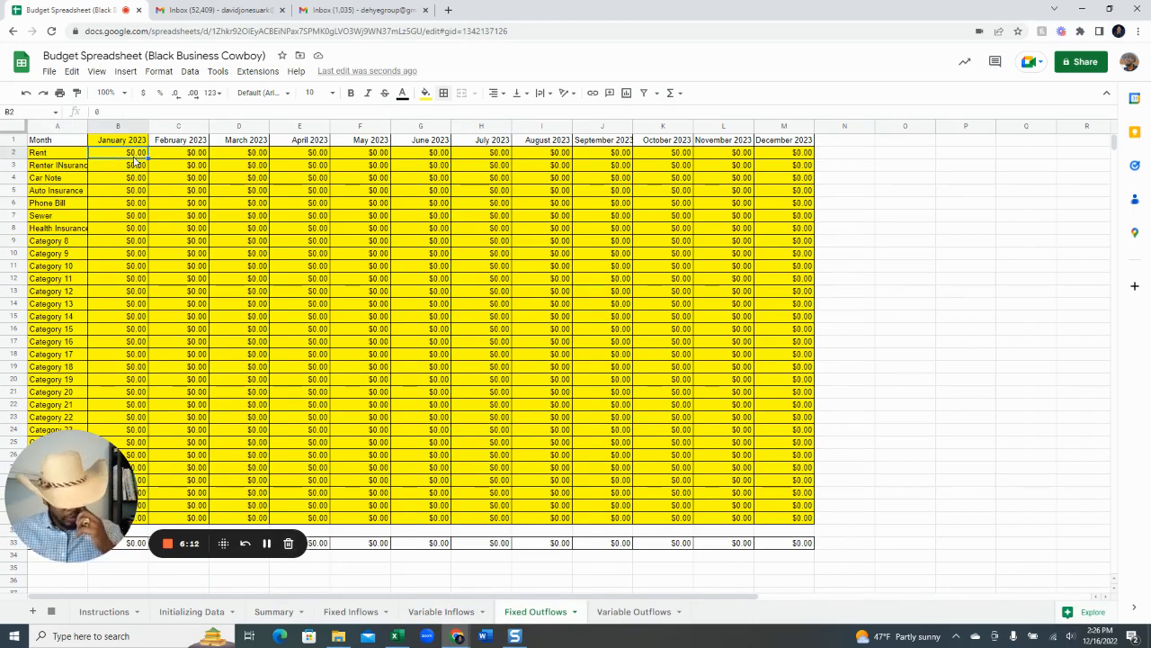
text(2000)
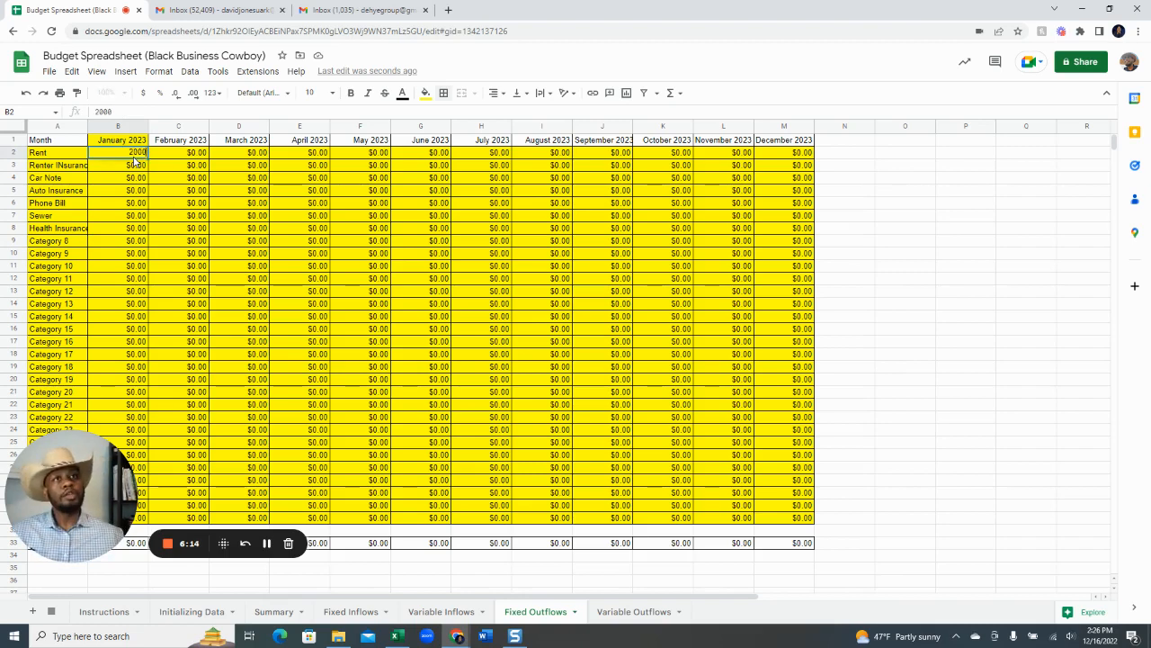
key(Return)
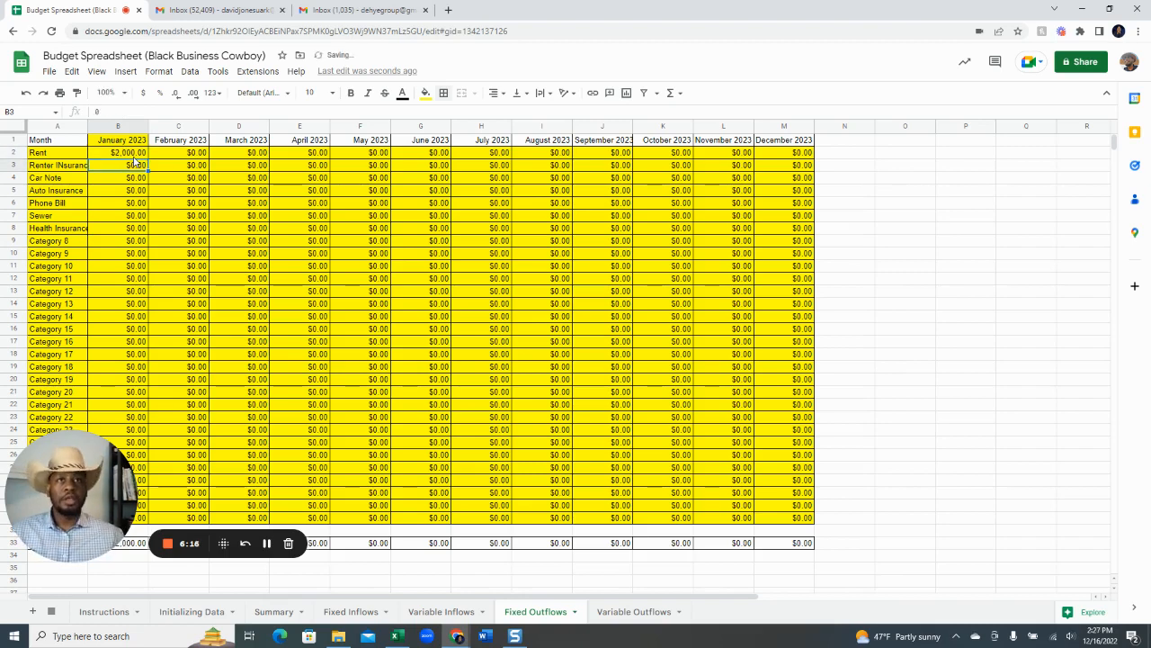
text(20)
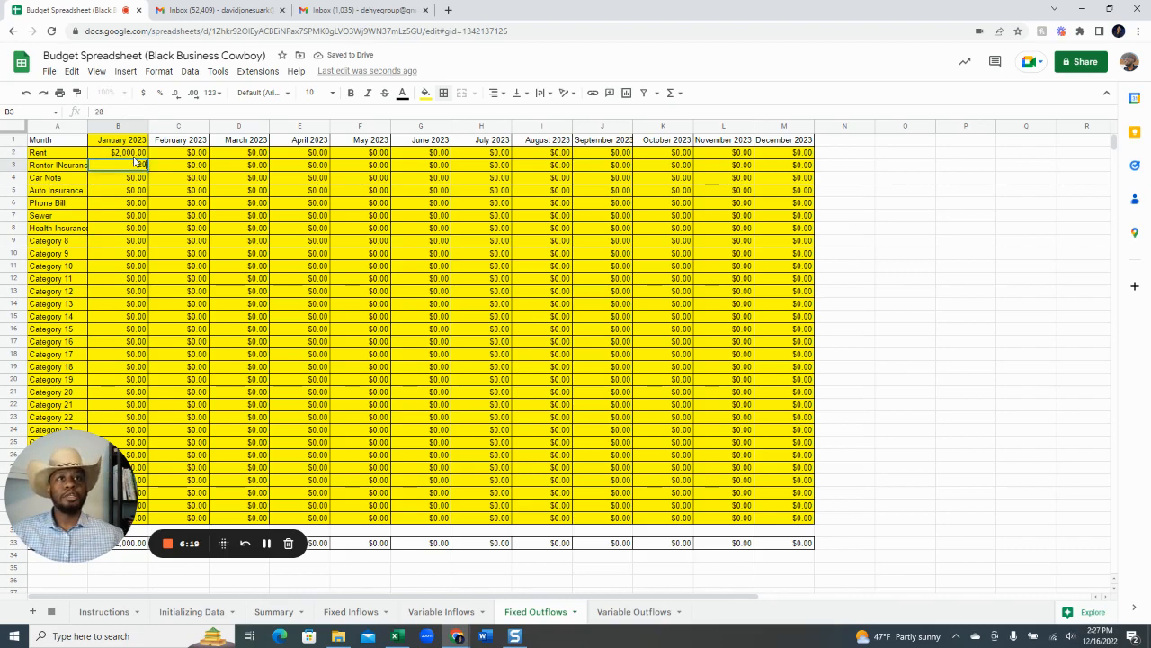
key(Return)
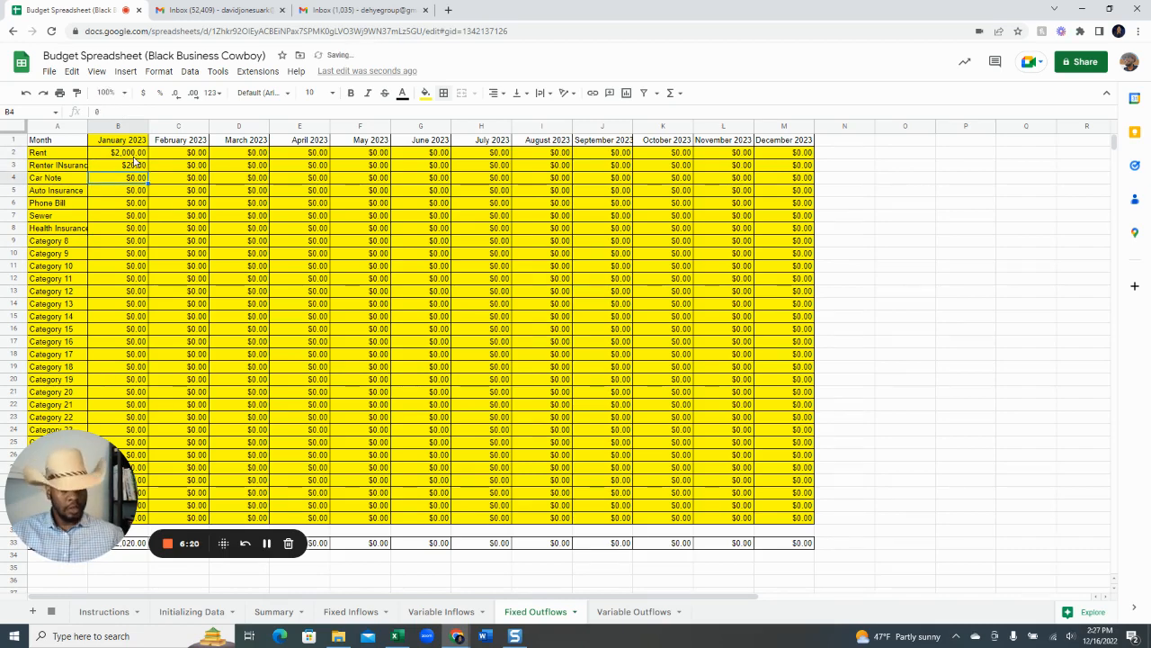
text(400)
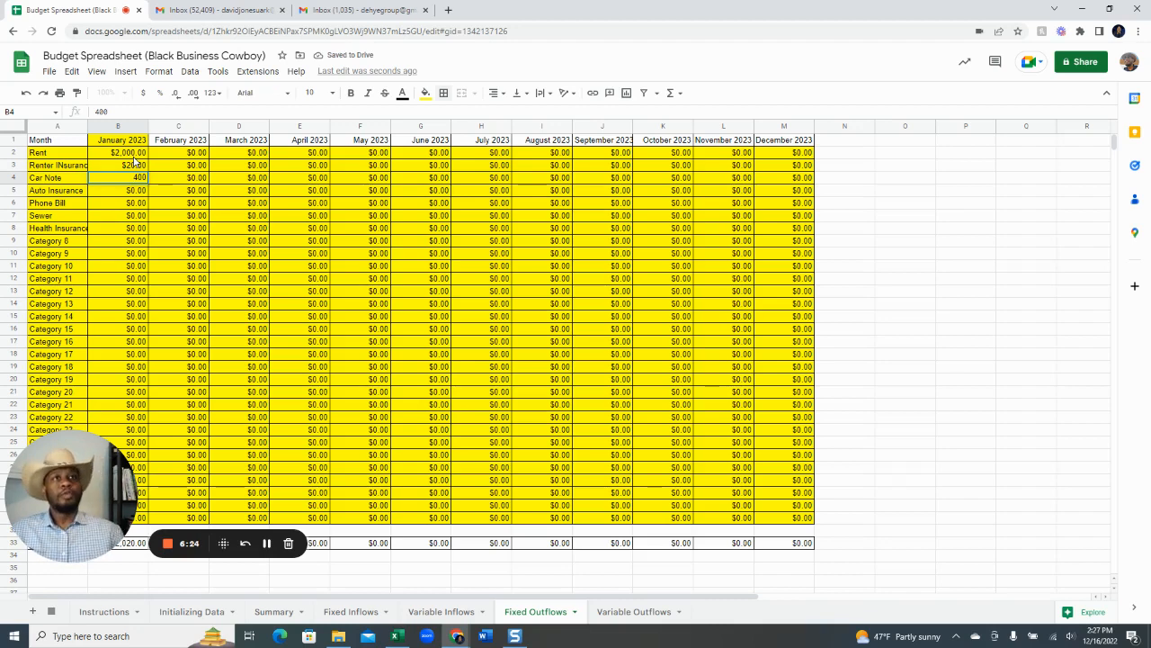
key(Return)
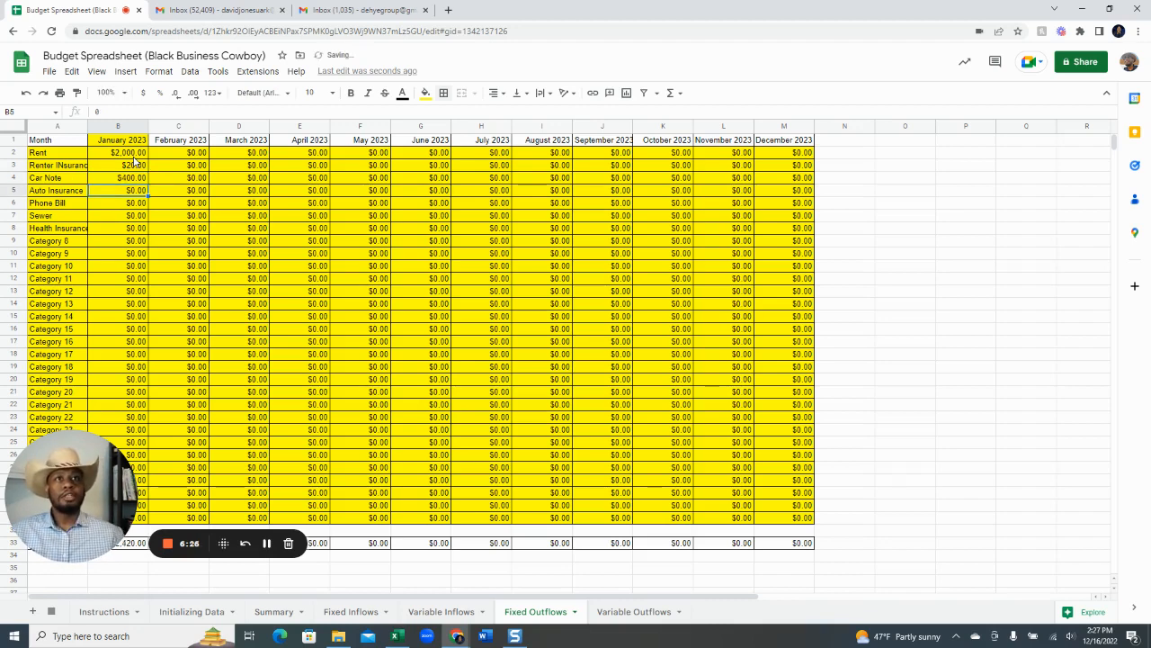
Enter the January 2023 amounts 100 for Auto Insurance, 100 for Phone Bill, 20 for Sewer and 500 for Health Insurance.
text(100)
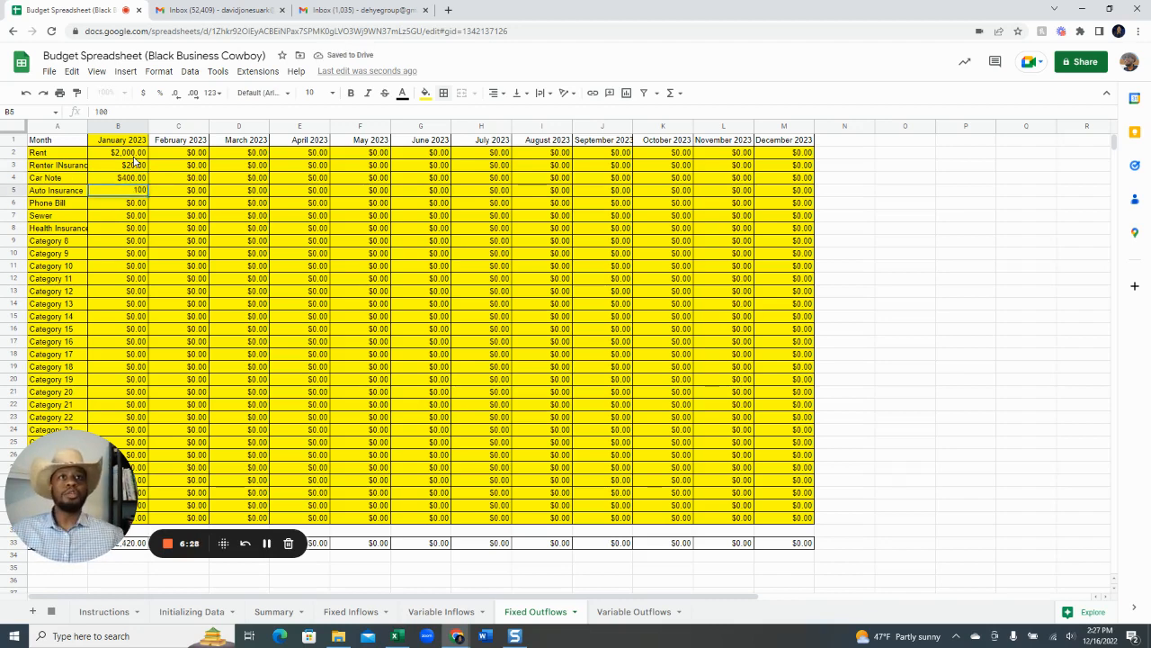
key(Return)
text(100)
key(Return)
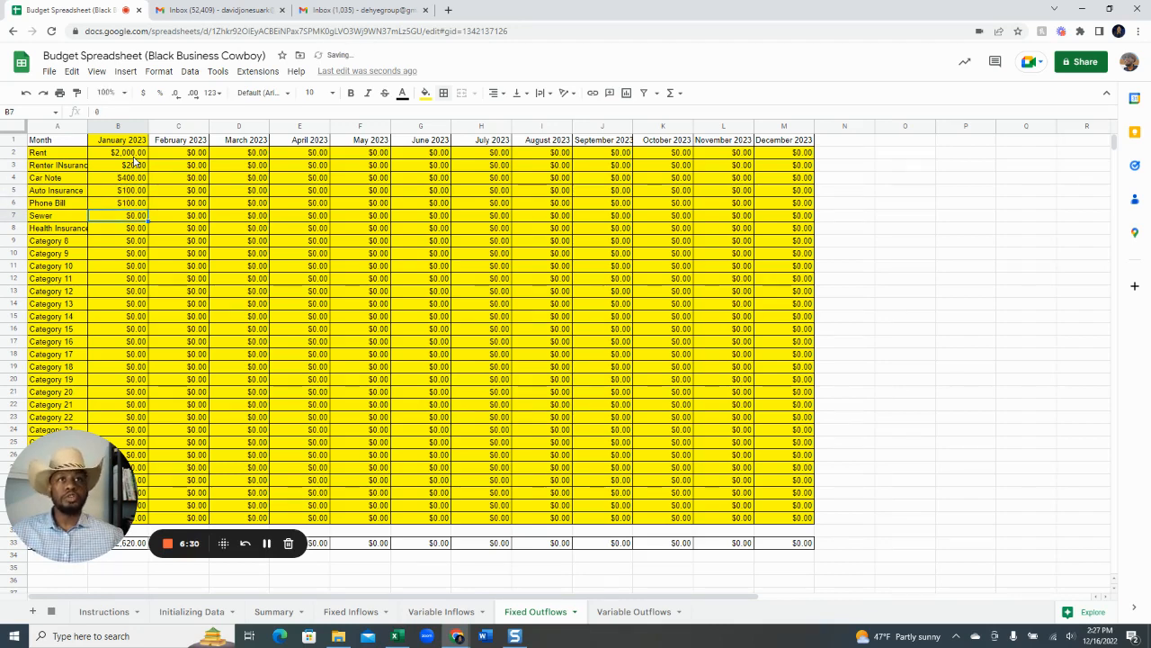
text(20)
key(Return)
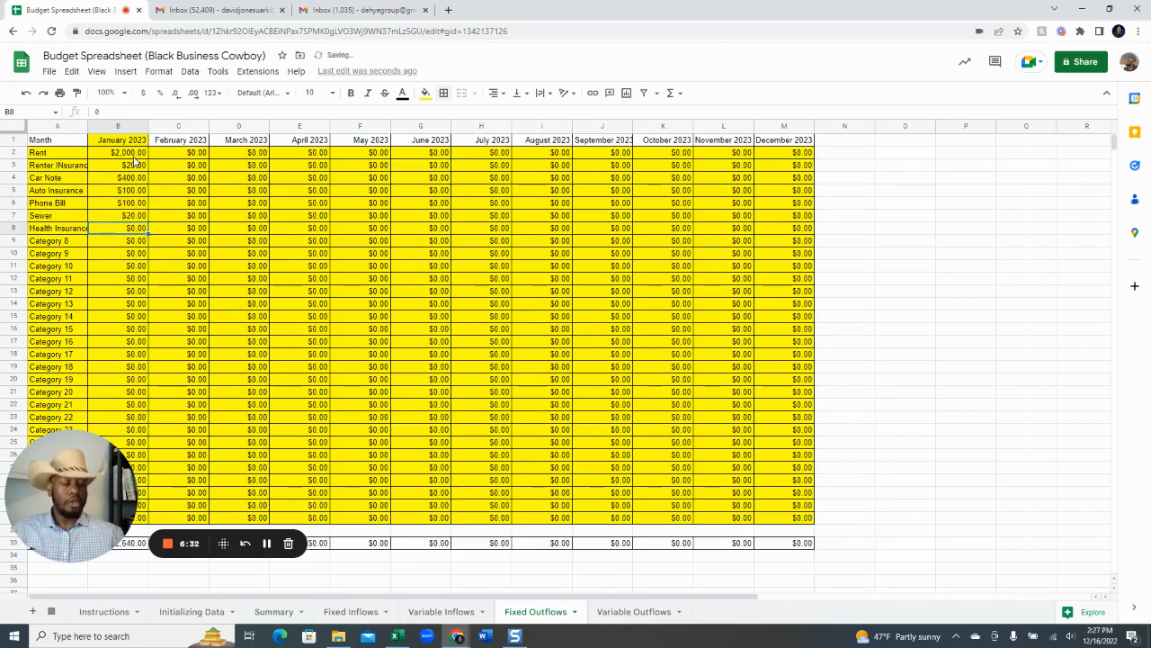
text(500)
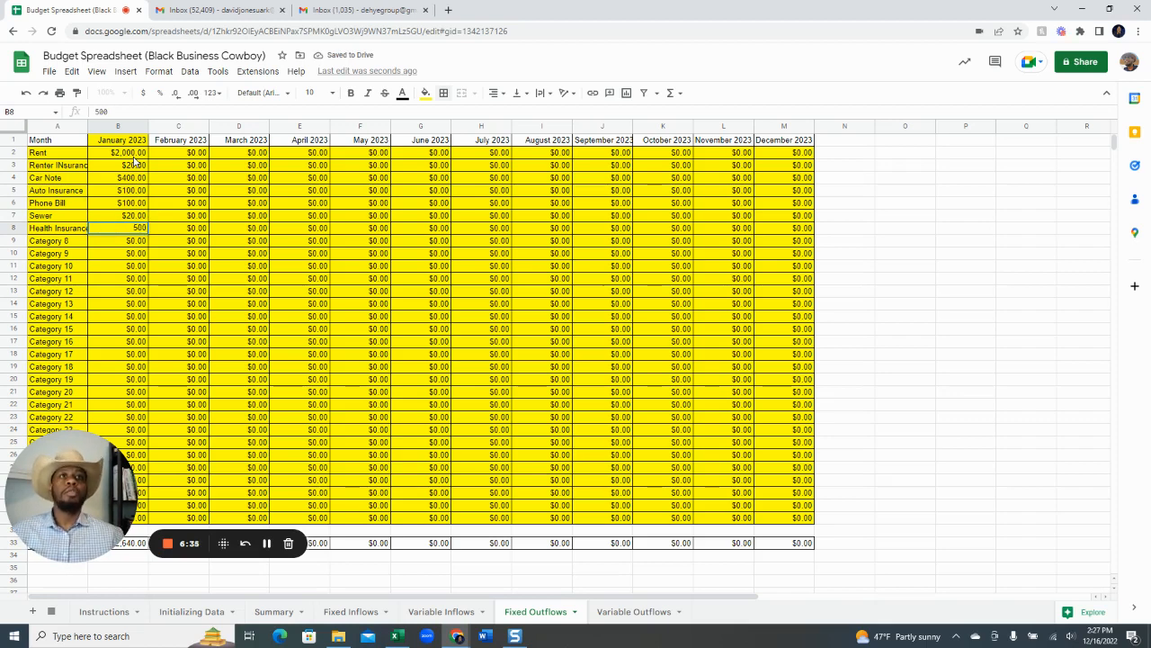
key(Return)
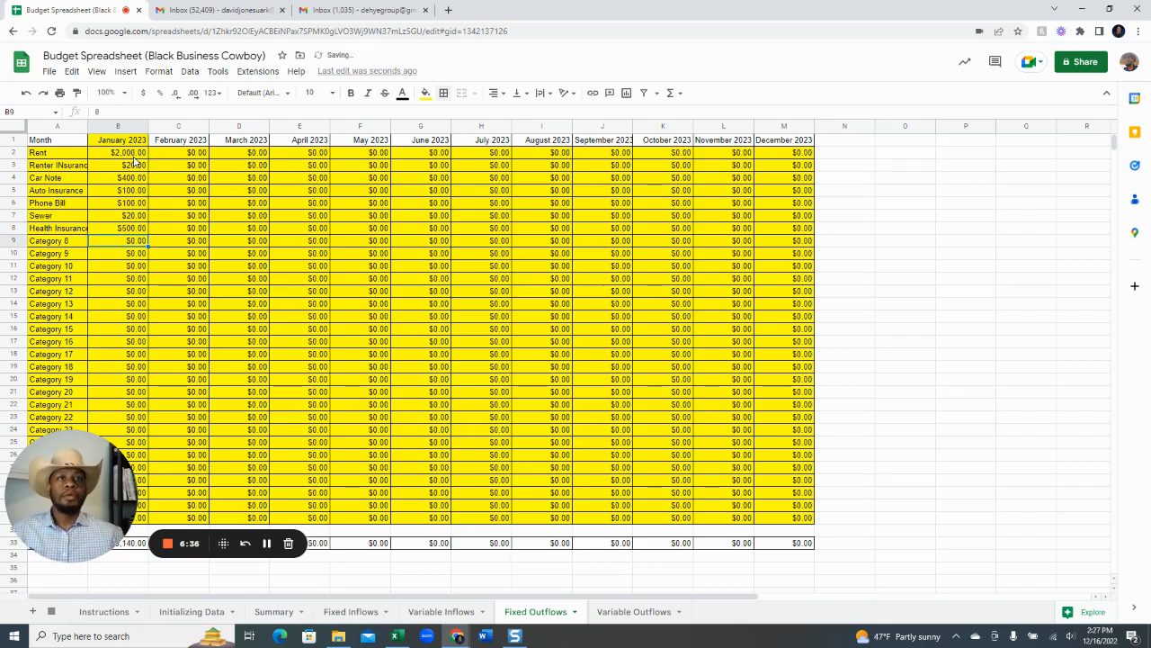
key(Up)
key(shift+Up)
key(shift+Up)
key(shift+Up)
key(shift+Up)
key(shift+Up)
key(shift+Up)
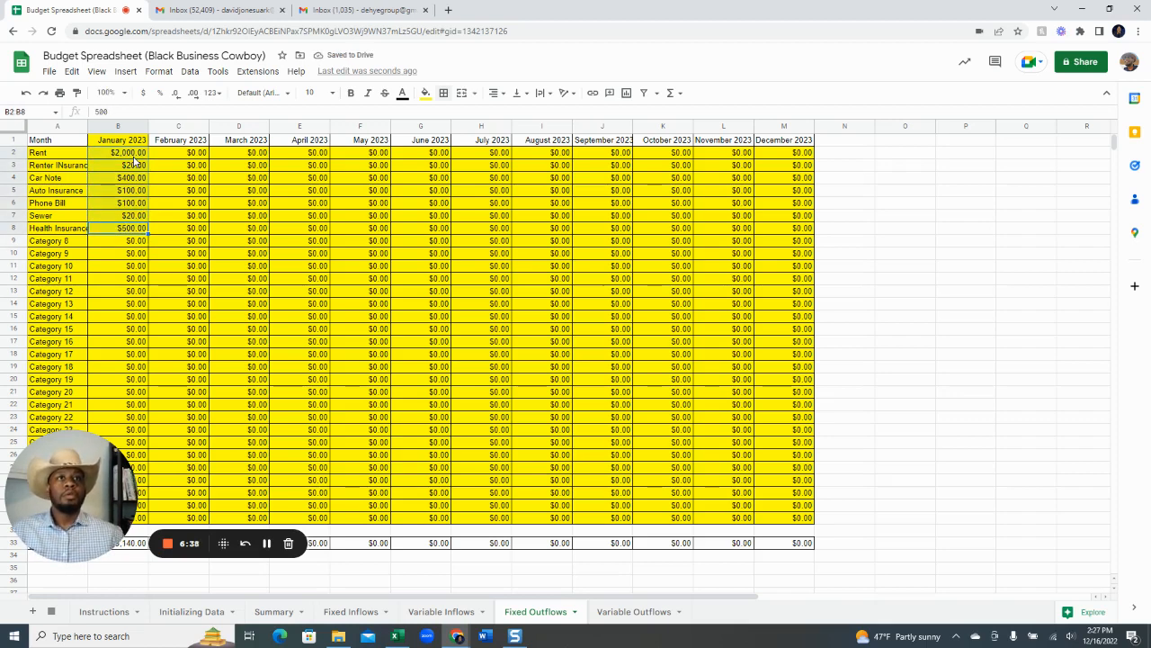
Rename Category 8 on the Fixed Outflows sheet as Life Insurance and enter 50 as its January 2023 amount.
key(Left)
key(Down)
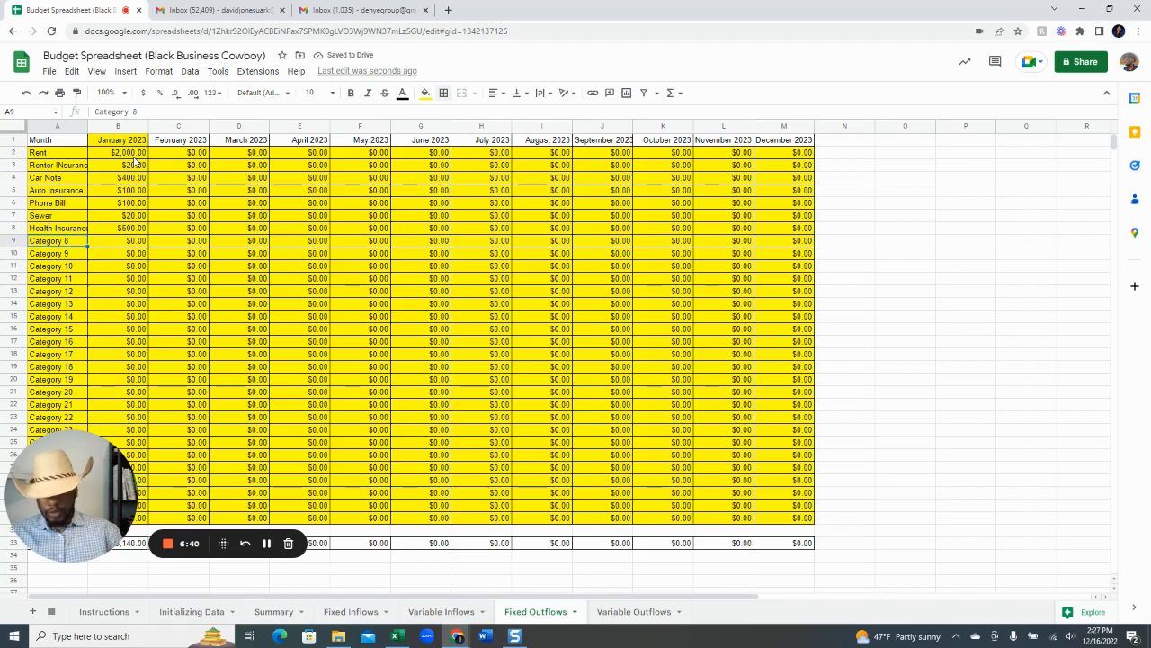
text(Life Insu)
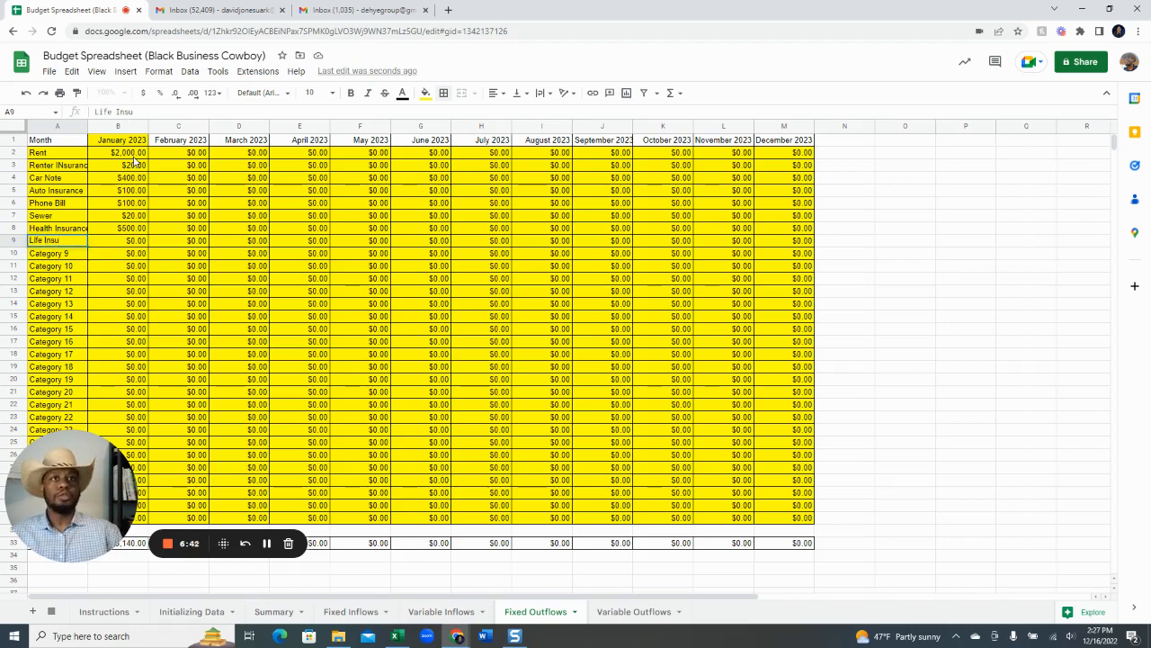
text(rance)
key(Tab)
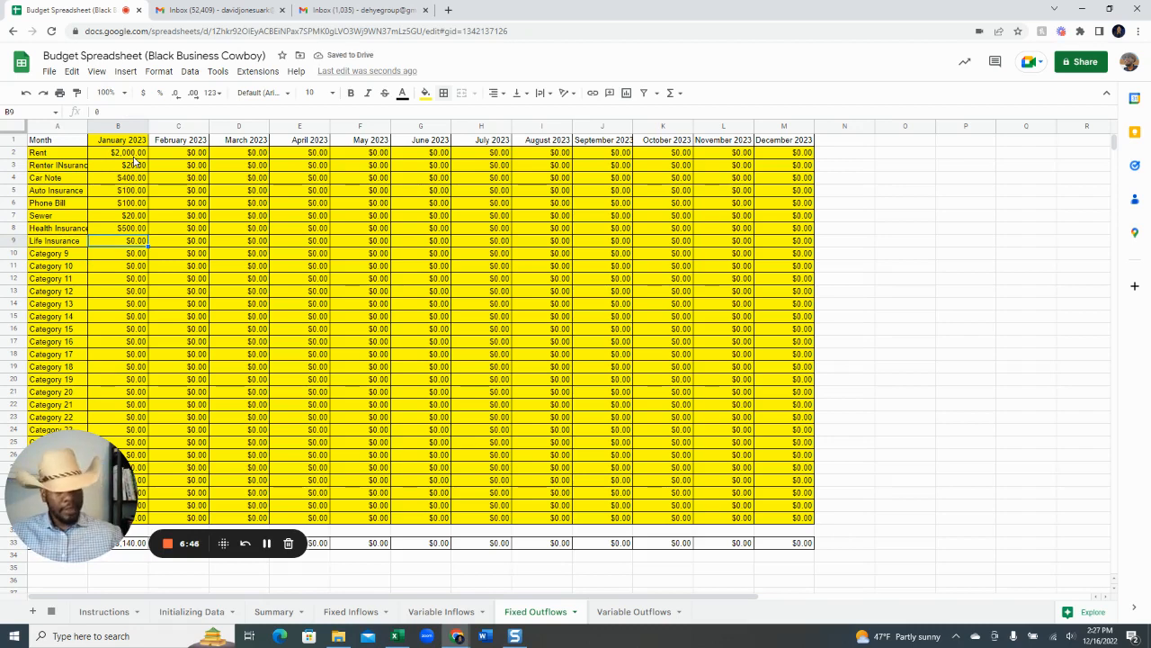
text(50)
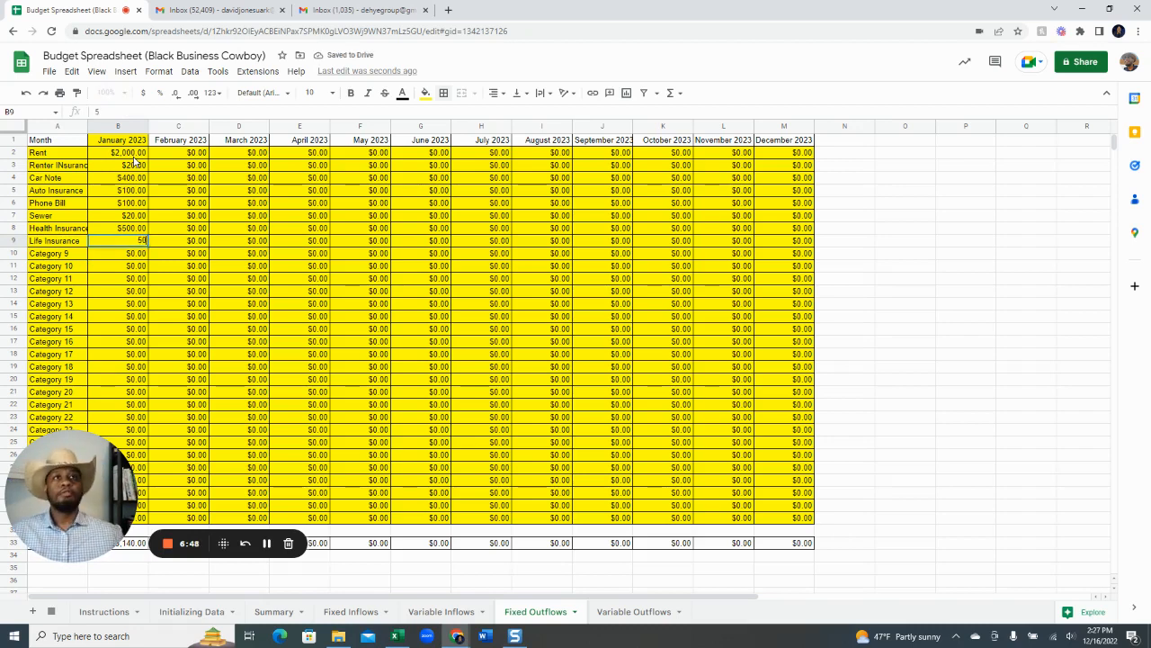
key(Return)
Fill the January 2023 amounts for Rent through Life Insurance across all months to December 2023.
key(ctrl+shift+Up)
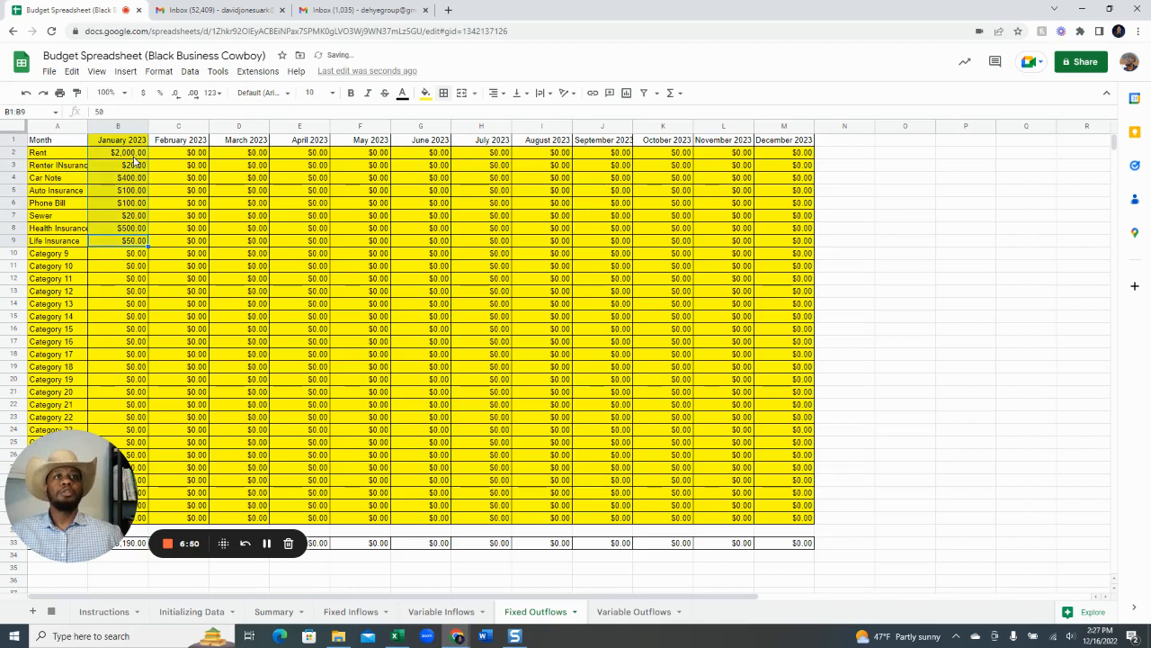
key(shift+Down)
key(ctrl+shift+Right)
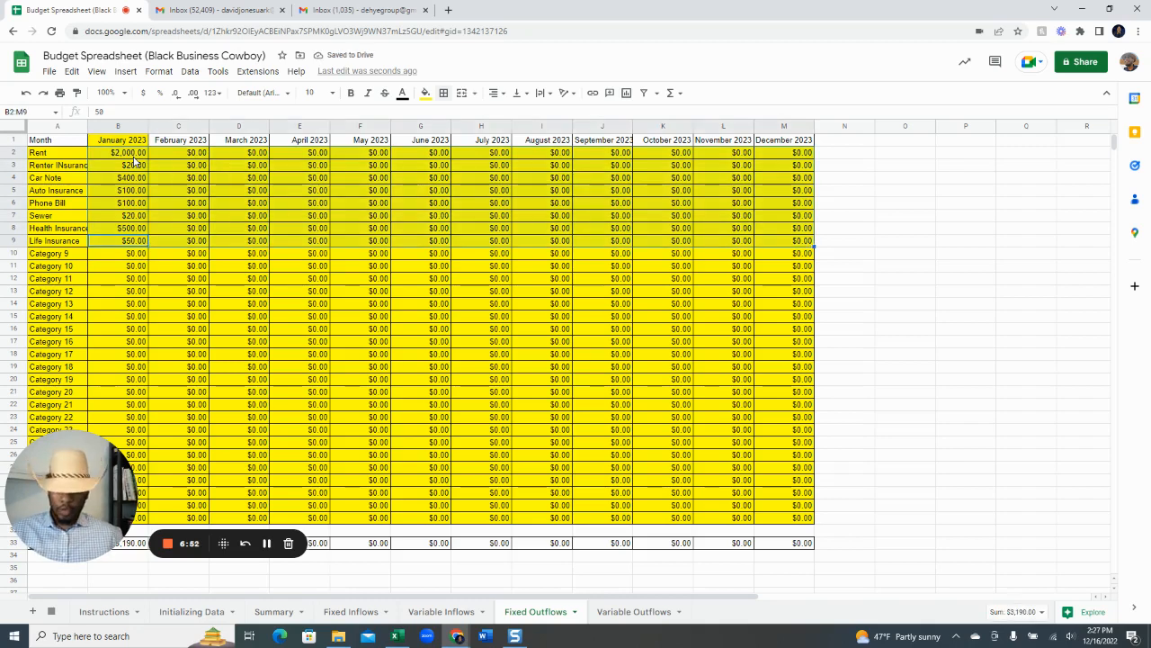
key(ctrl+r)
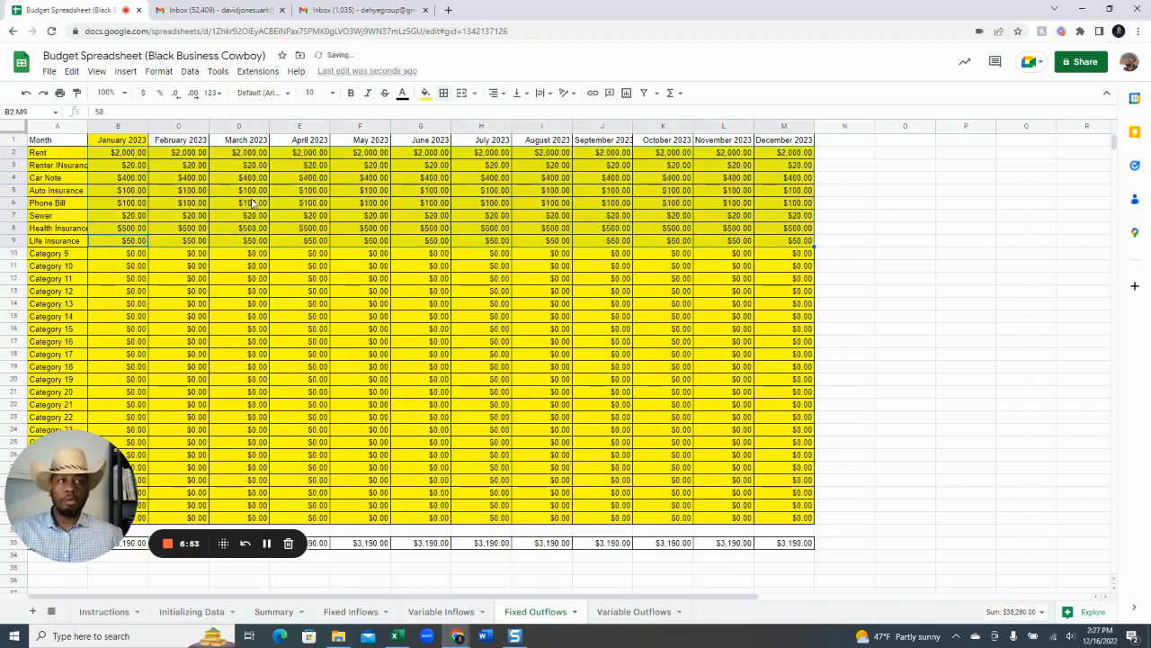
click(267, 543)
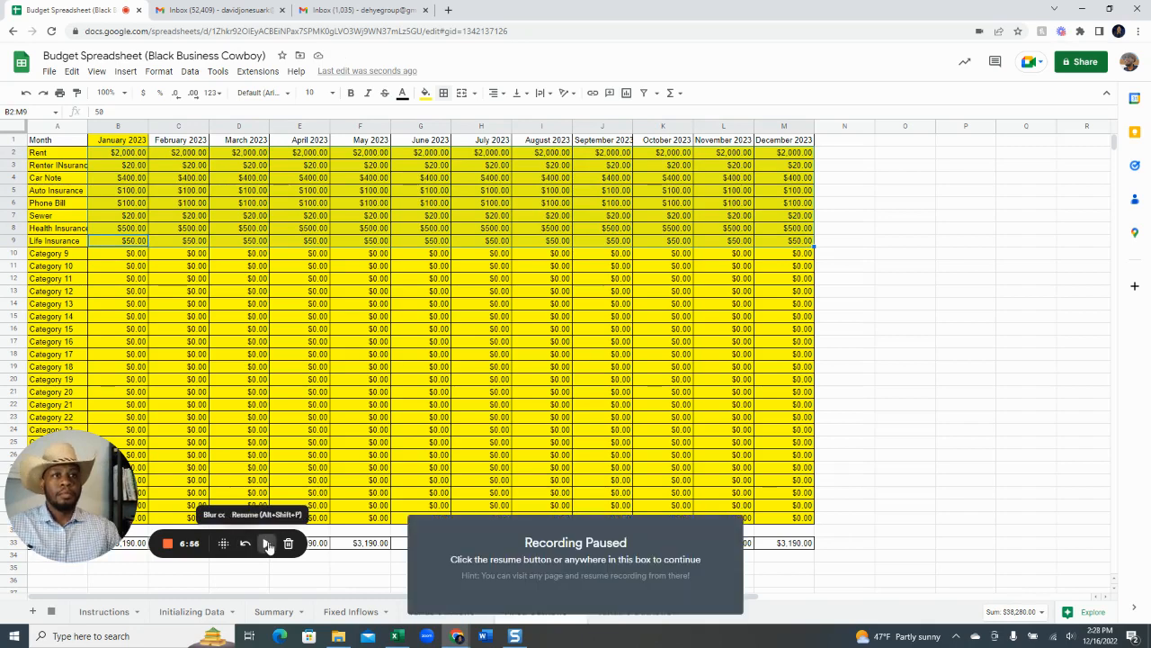
click(267, 543)
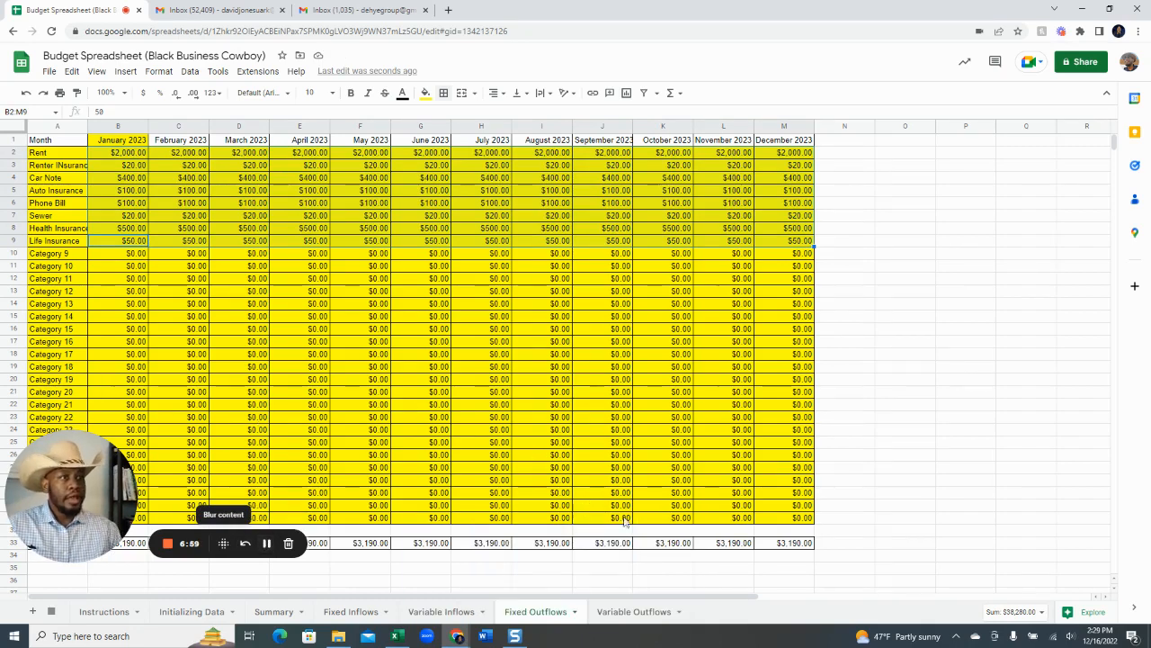
Check the December 2023 total of the fixed outflows and review the monthly figures on the Summary sheet.
click(776, 544)
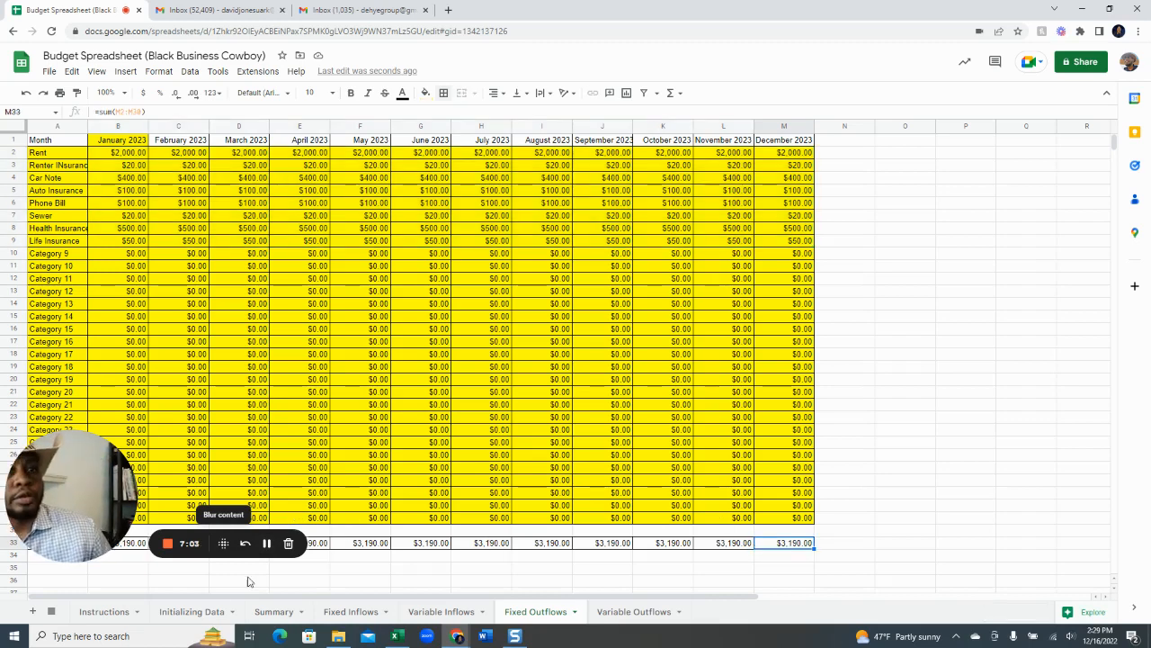
click(260, 611)
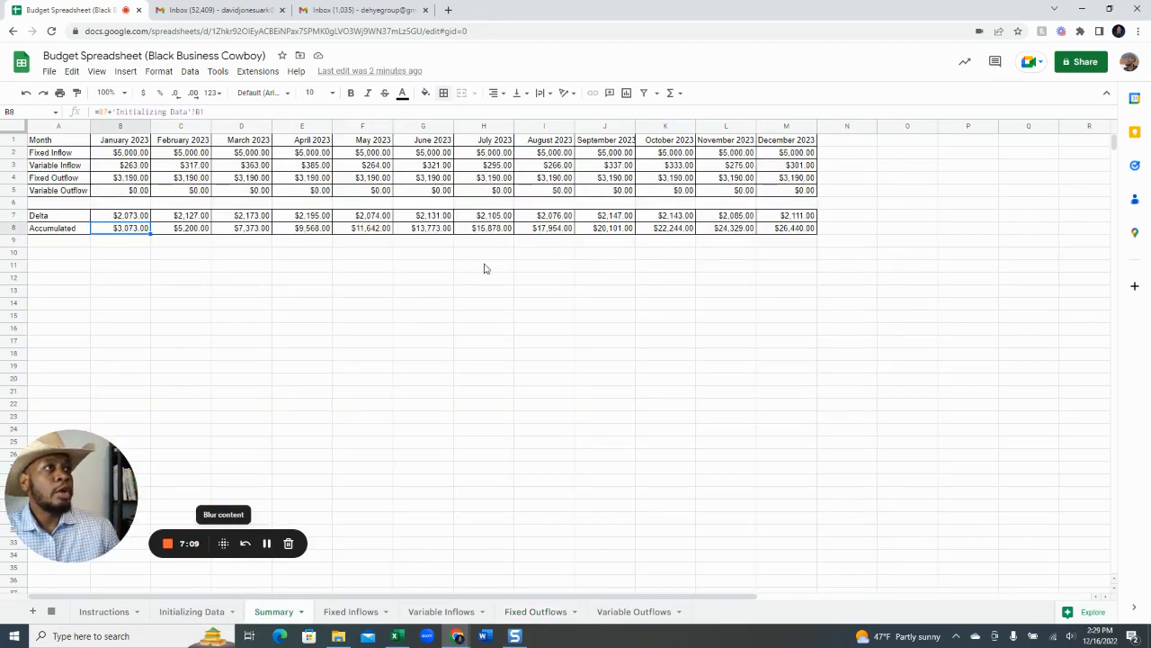
Rename Categories 1 to 3 on the Variable Outflows sheet as Eating Out, Hanging Out and Clothing.
click(615, 611)
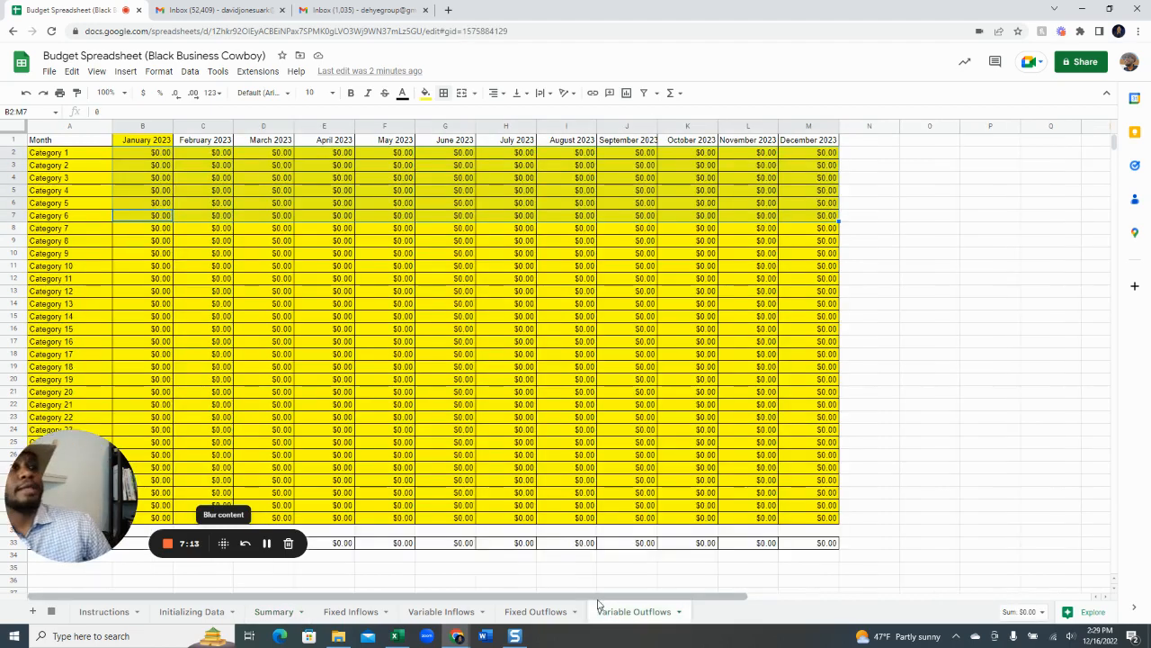
click(61, 154)
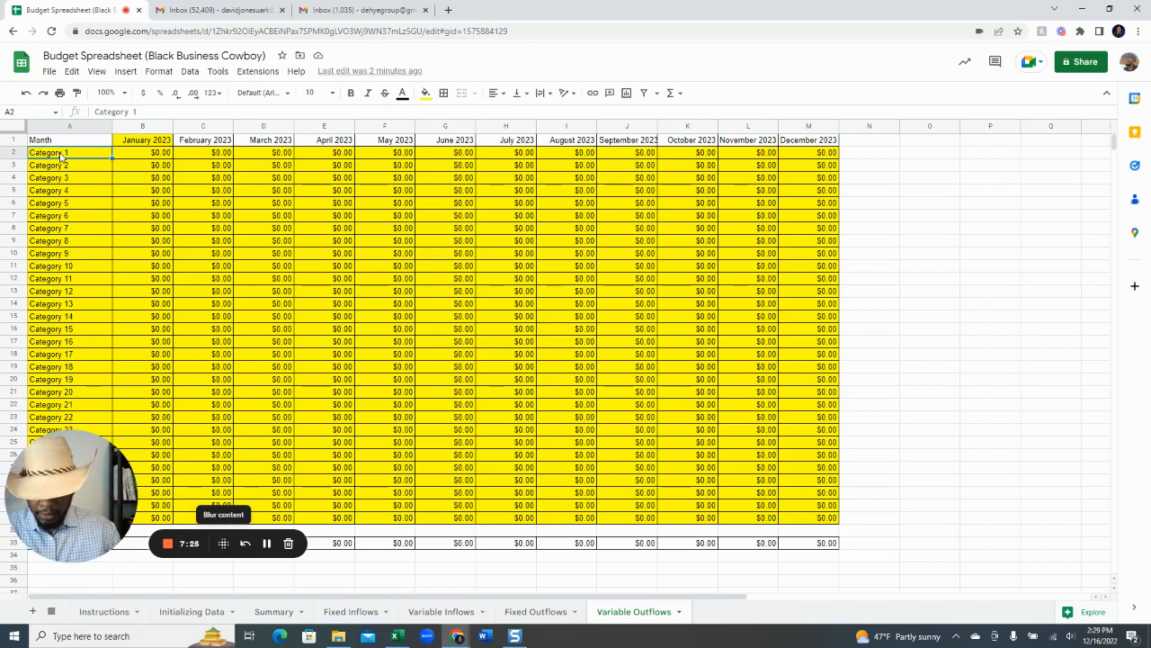
text(Eating Out)
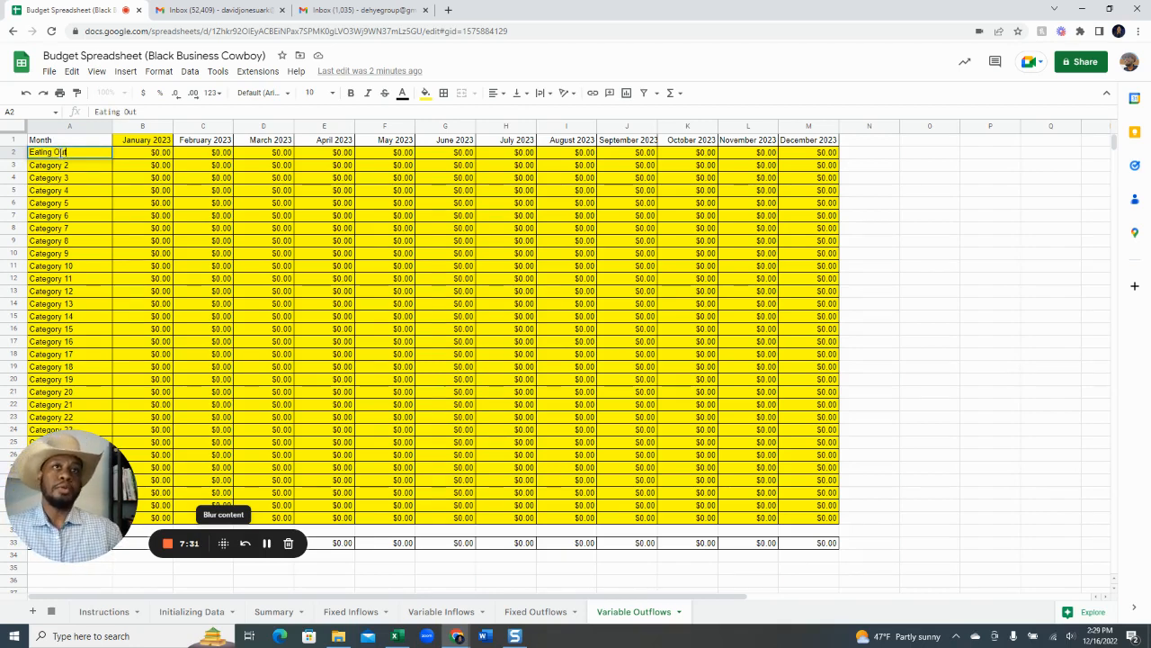
key(Return)
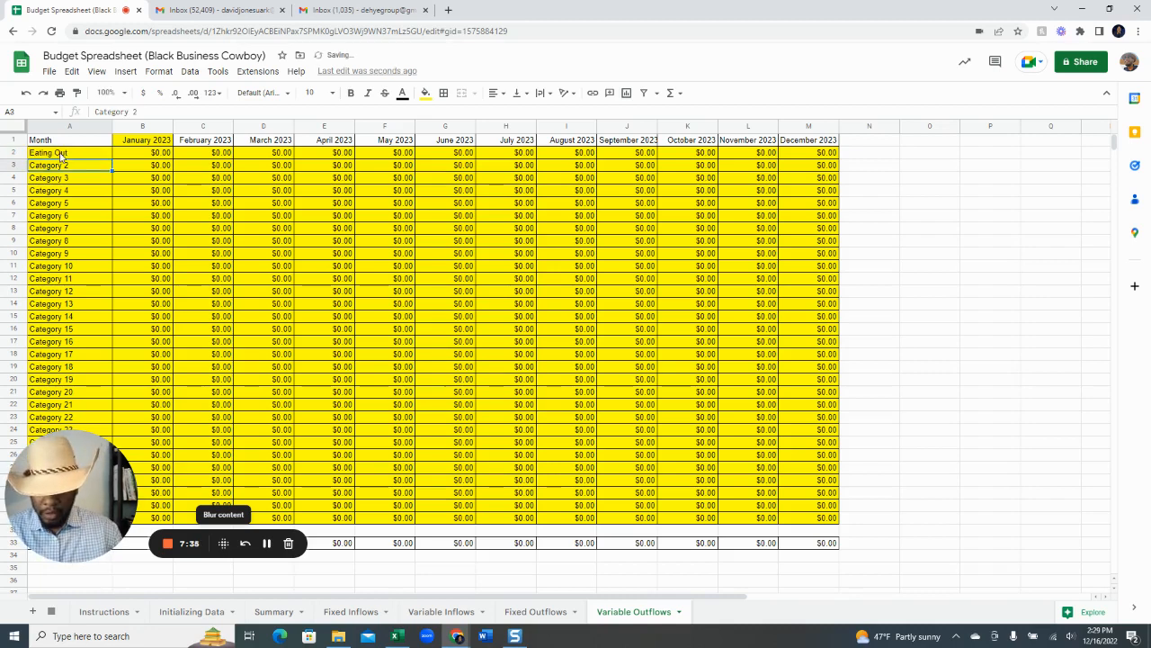
text(Hanging Out)
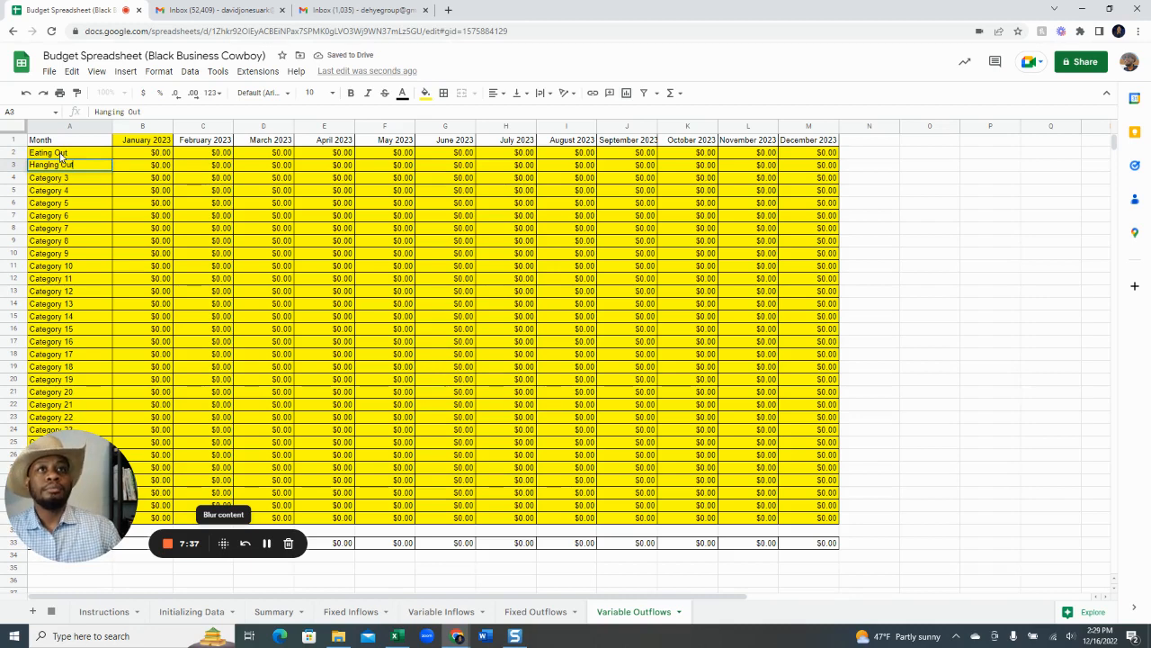
key(Return)
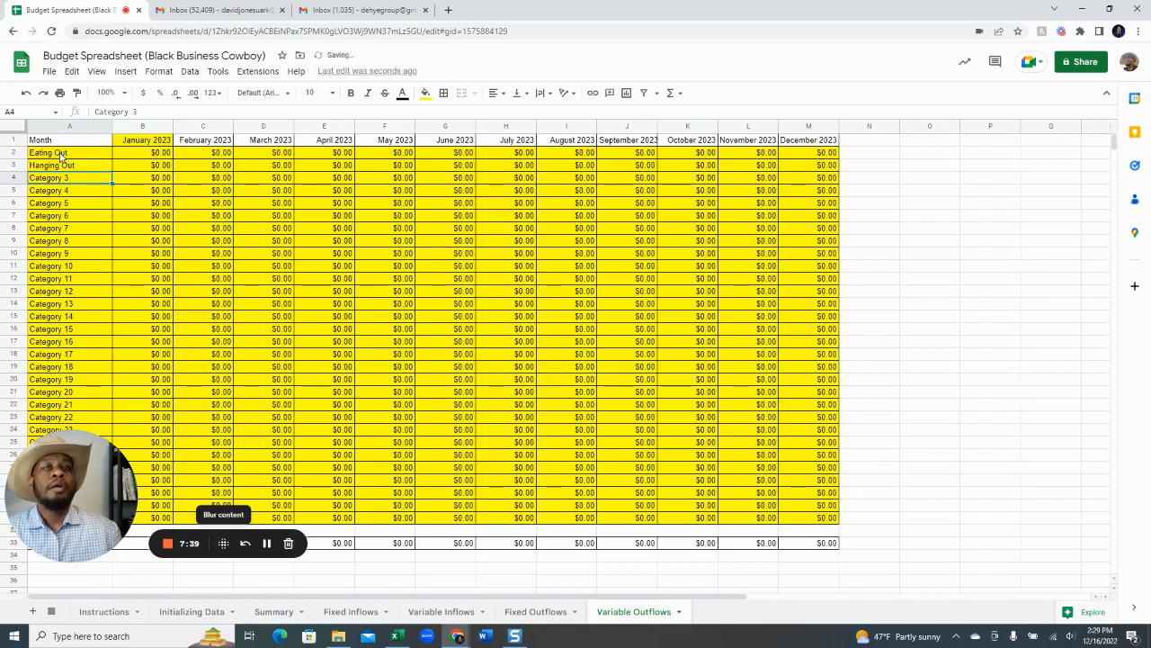
text(Clothing)
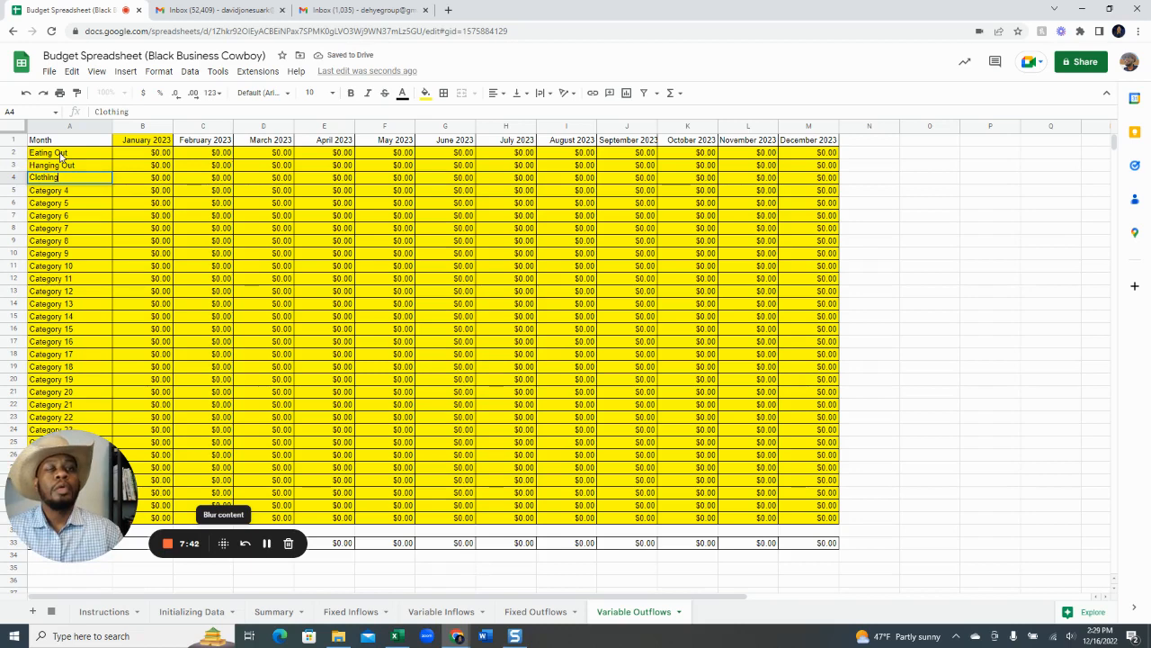
key(Return)
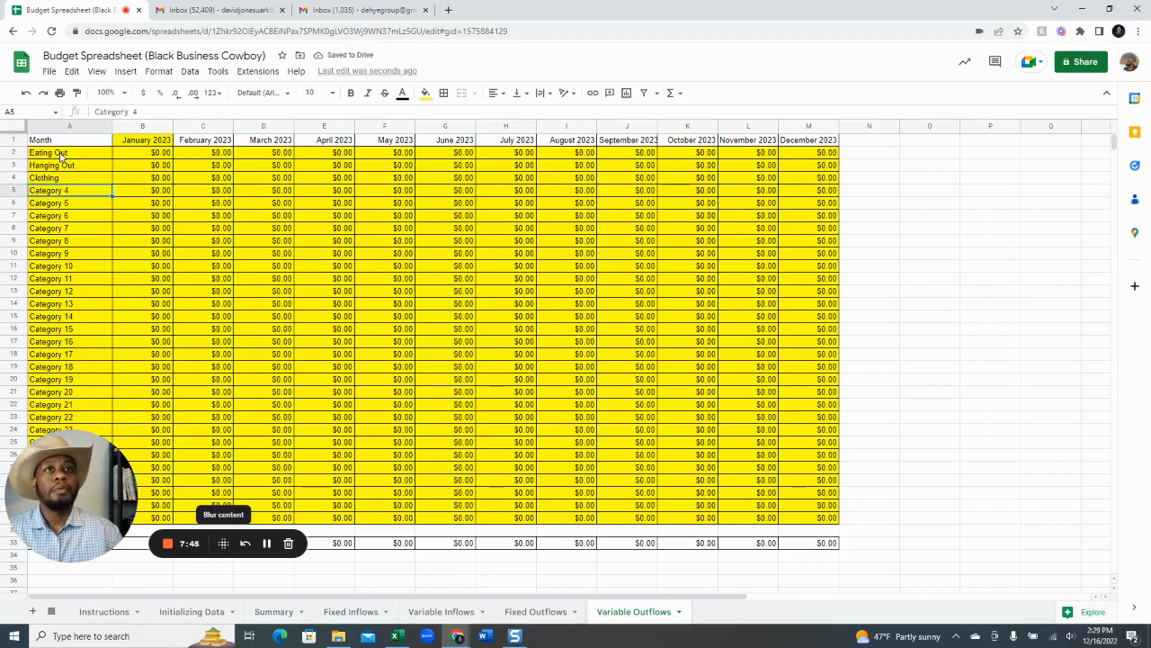
Rename Categories 4 and 5 on the Variable Outflows sheet as Donations and Credit Card.
text(Do)
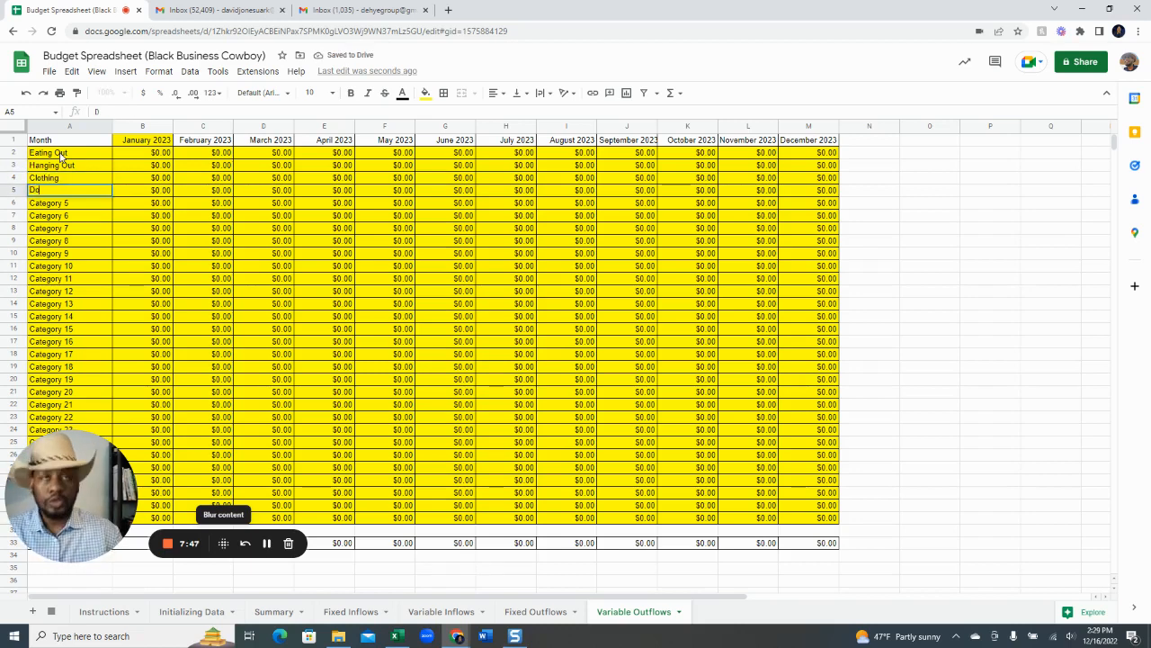
text(nations)
key(Return)
text(Cred)
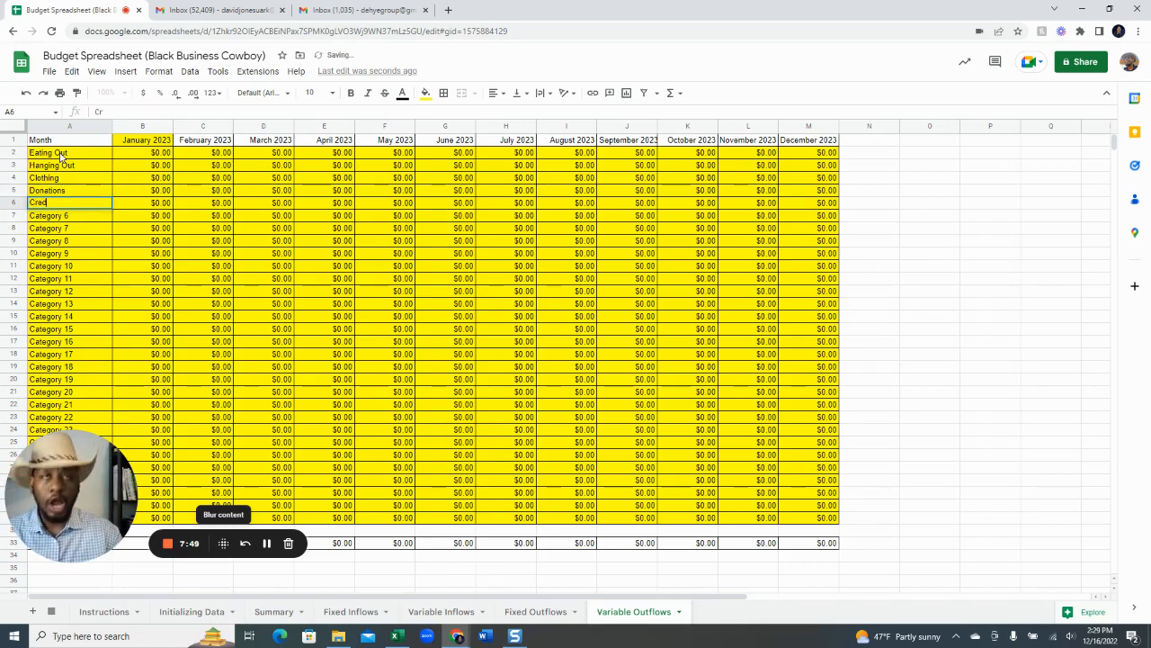
text(it Card)
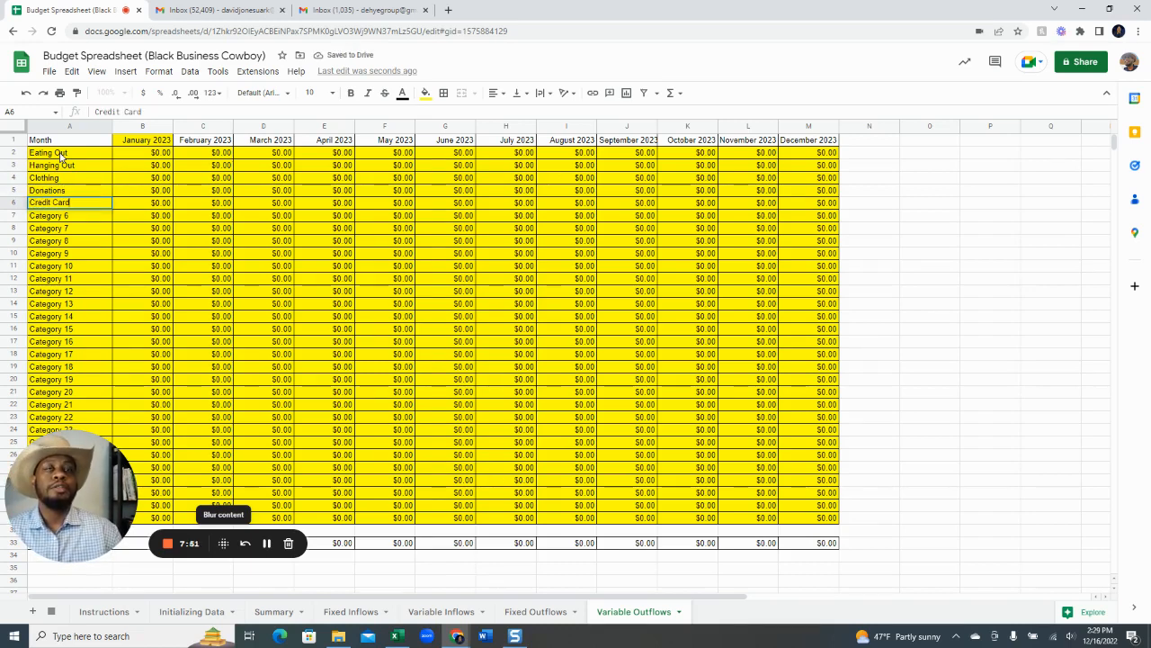
key(Return)
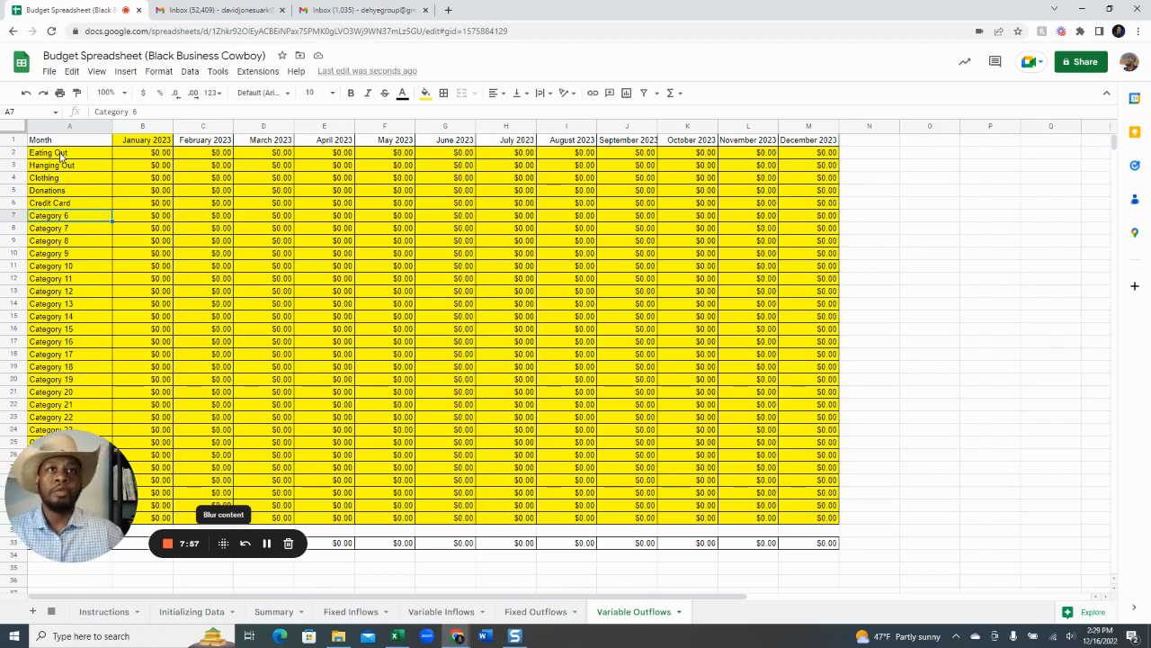
Enter the formula =(randbetween(800,1500)) as the January 2023 amount for Eating Out.
key(Right)
key(Up)
key(Up)
key(Up)
key(Up)
key(Up)
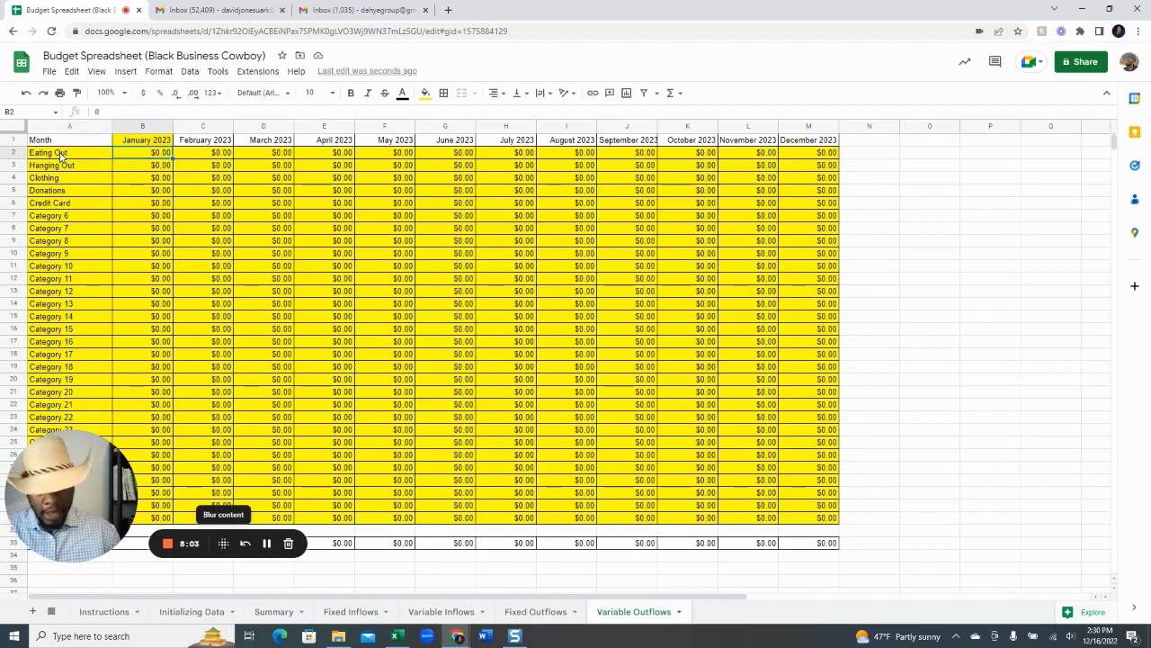
text(=)
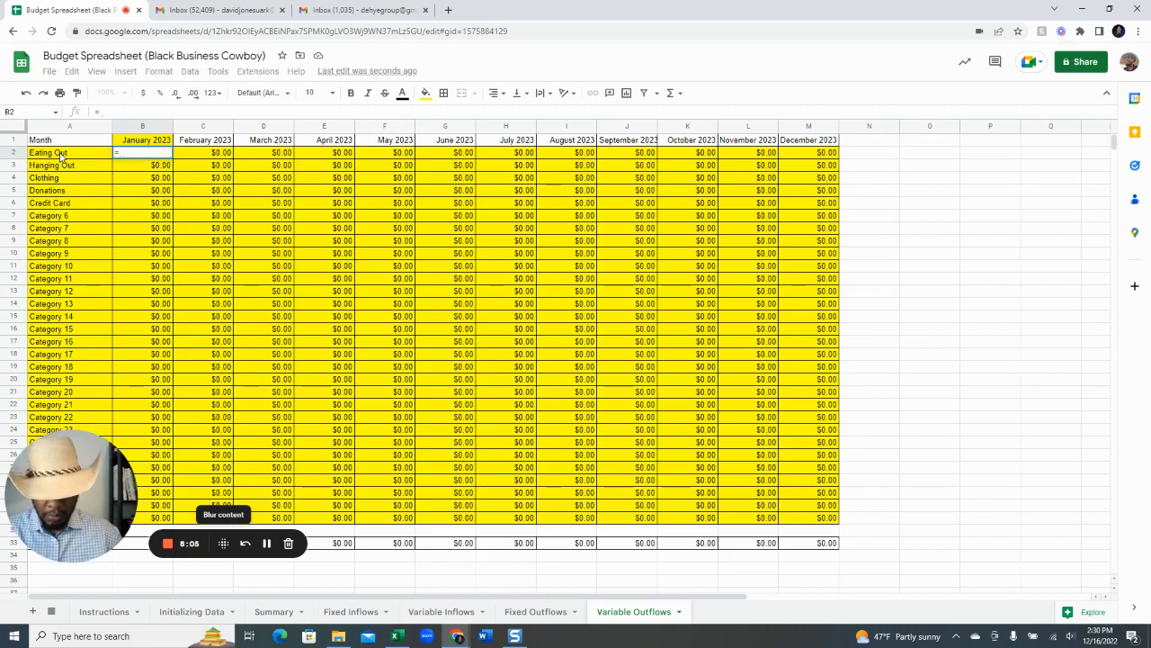
text(800)
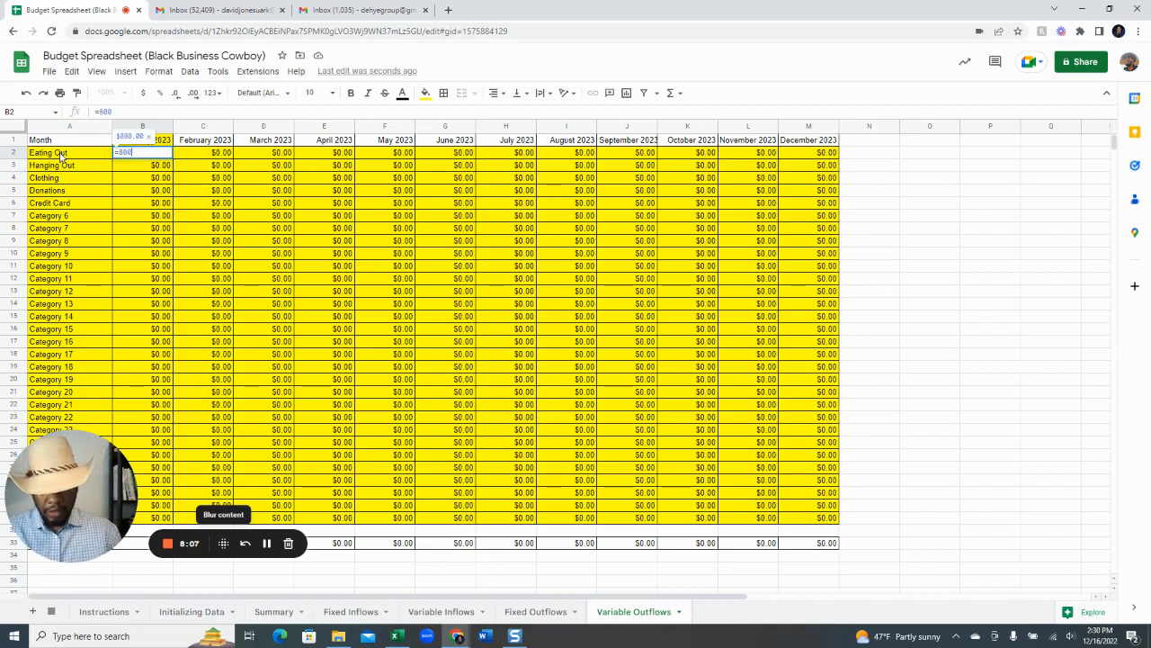
text(,5)
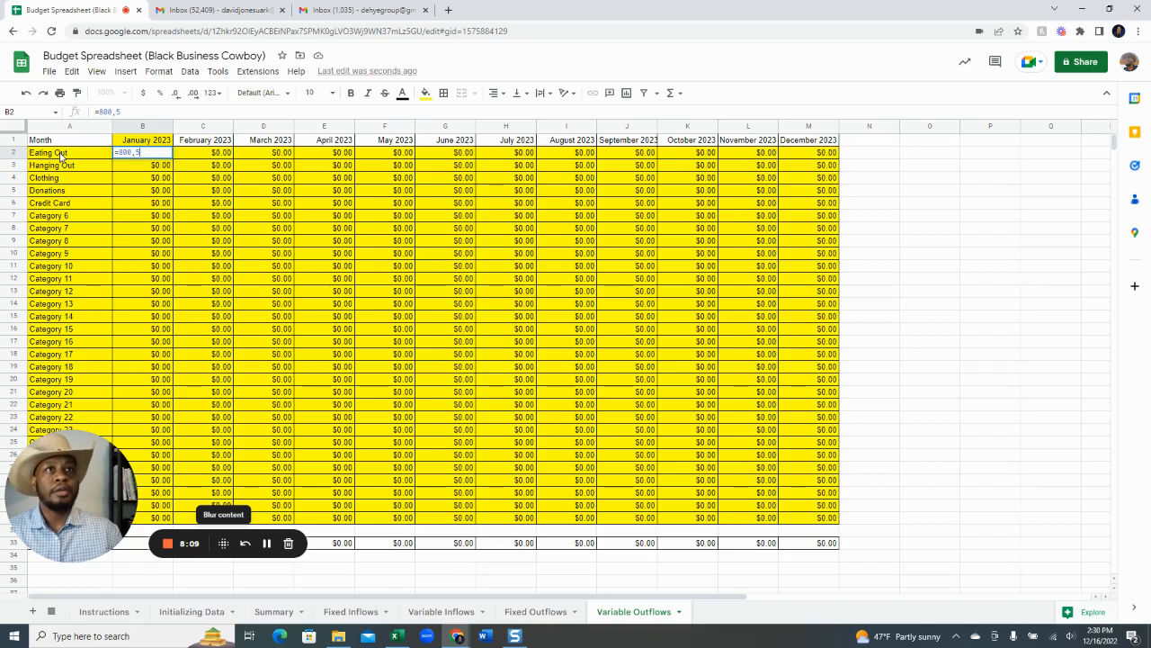
key(BackSpace)
key(BackSpace)
key(BackSpace)
key(BackSpace)
key(BackSpace)
text(()
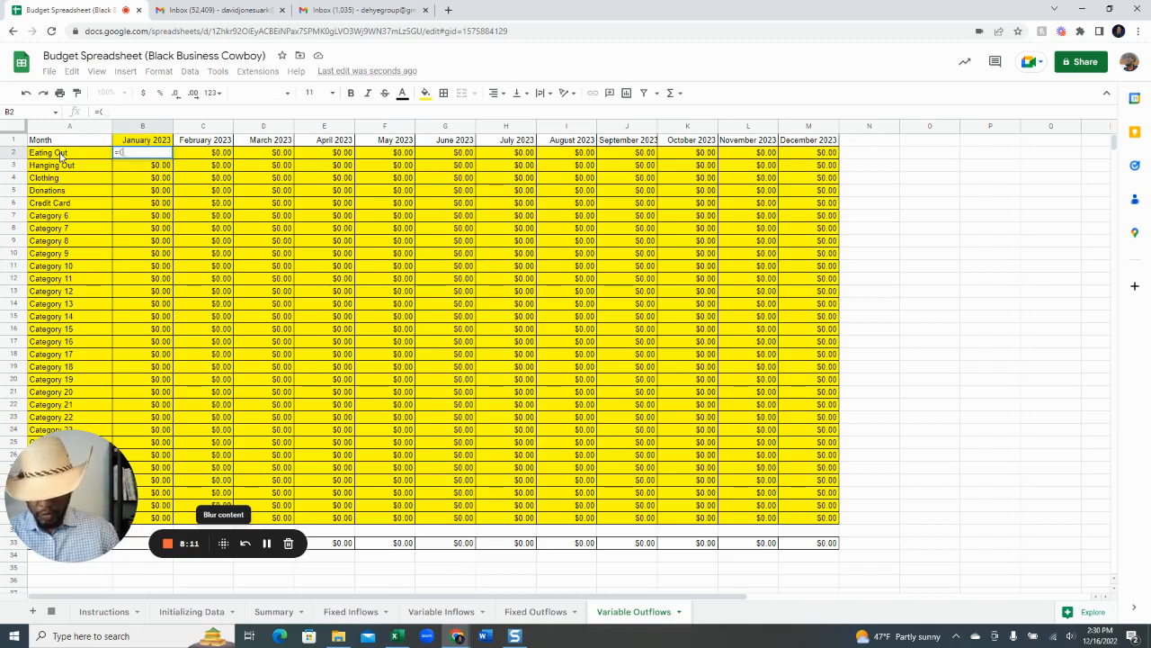
text(randbetween()
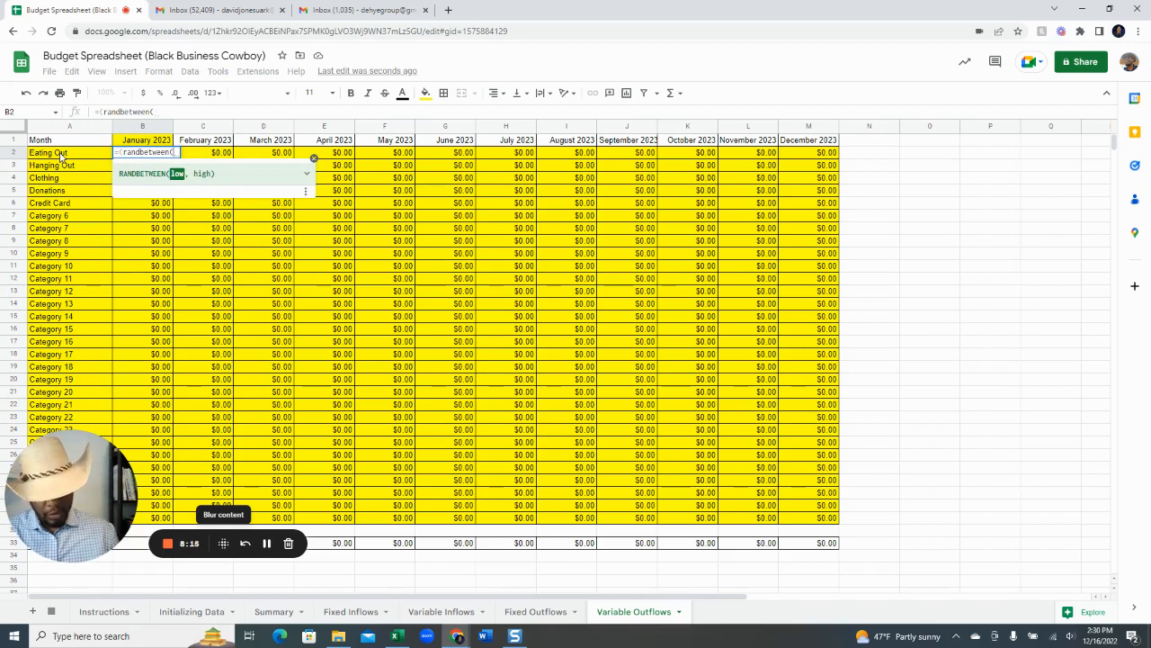
text(800,1500)
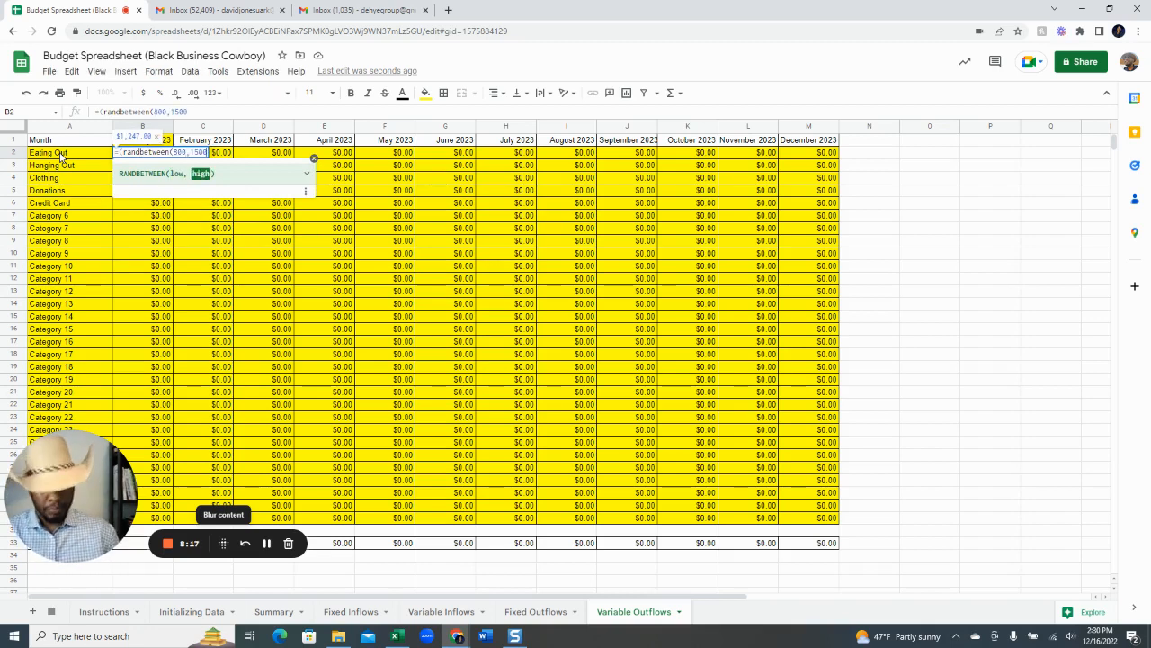
text()))
key(Return)
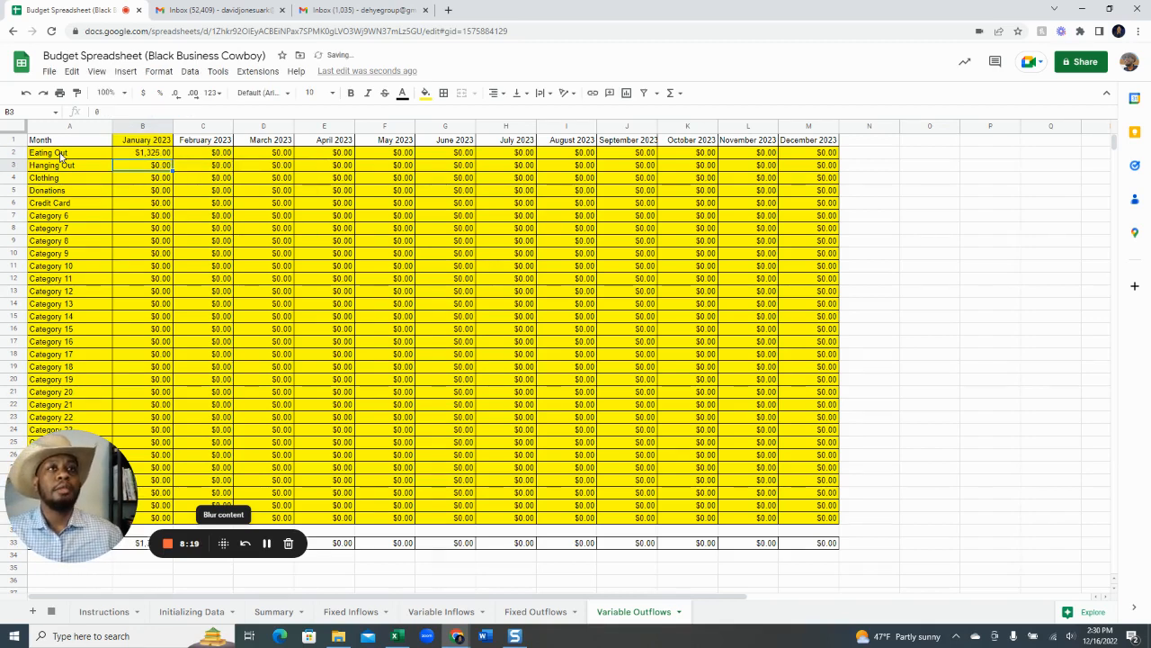
Fill the January 2023 formula for Eating Out across all months to December 2023.
key(Up)
key(ctrl+shift+Right)
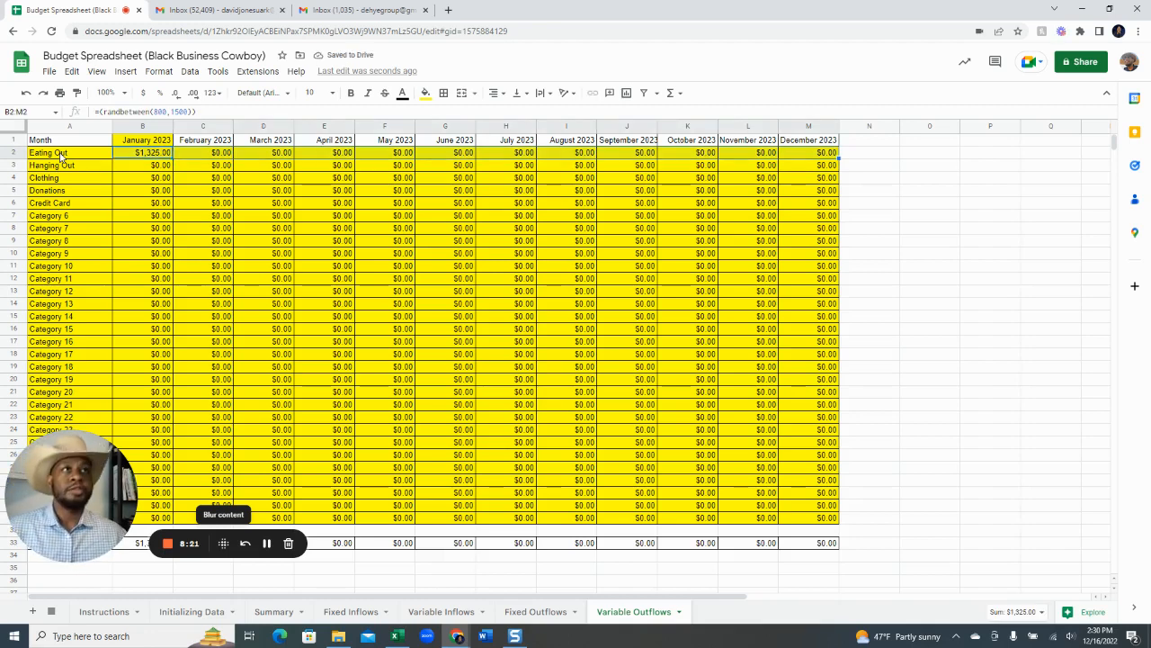
key(ctrl+r)
Enter =(400,800) as the January 2023 amount for Hanging Out.
key(Down)
key(Left)
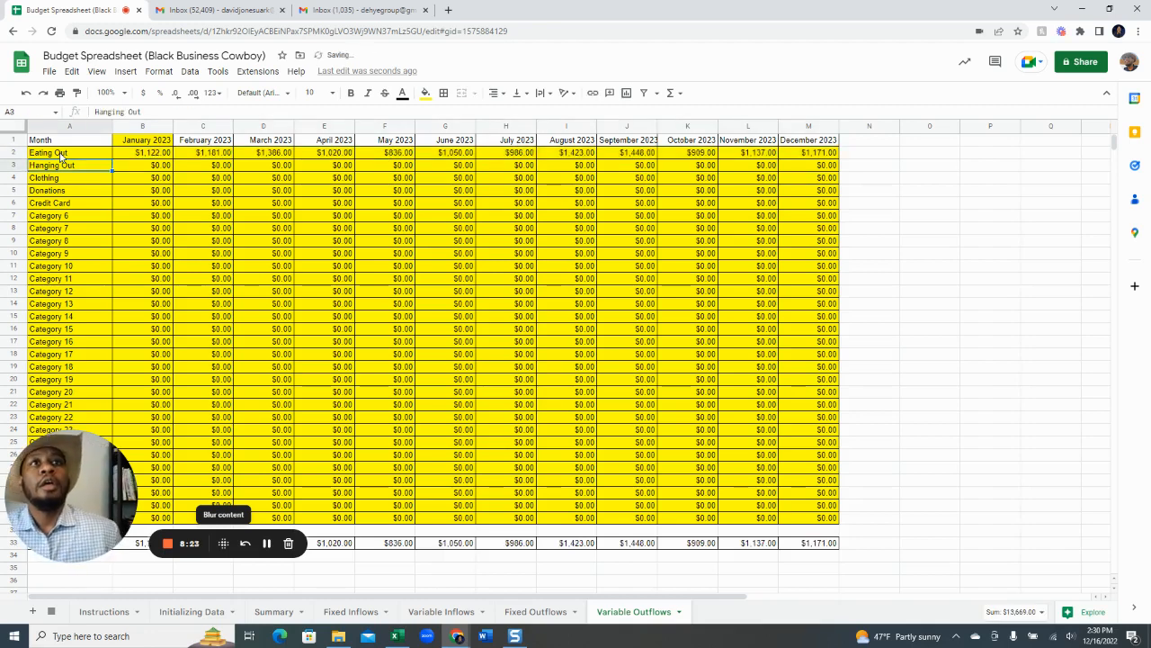
key(Right)
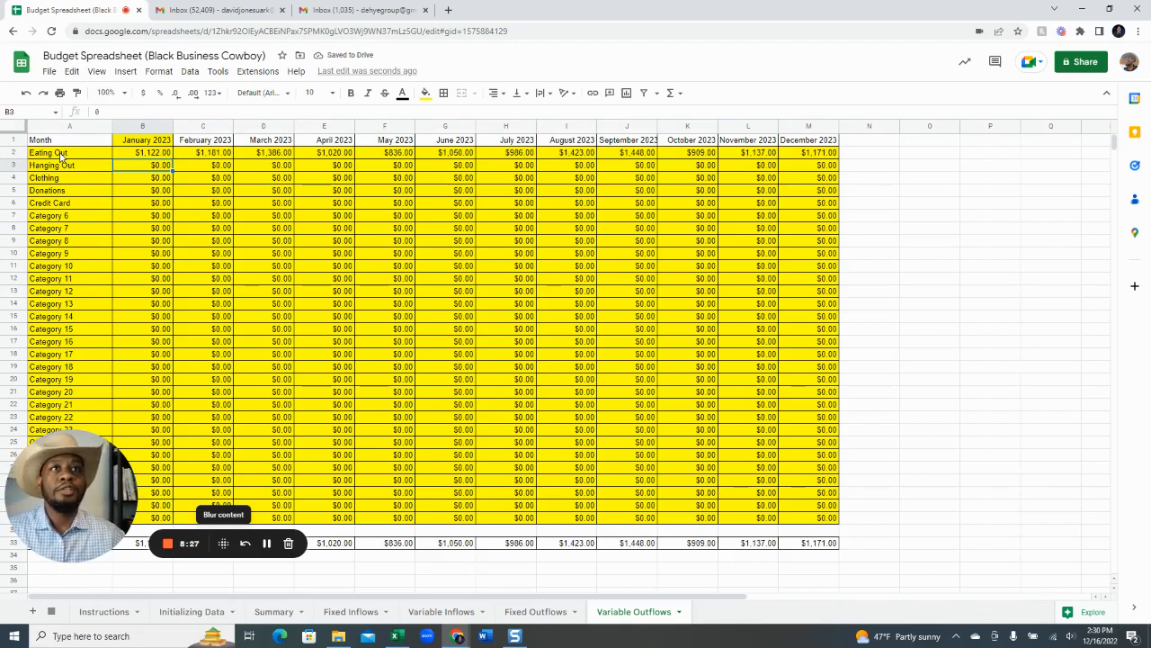
text(=)
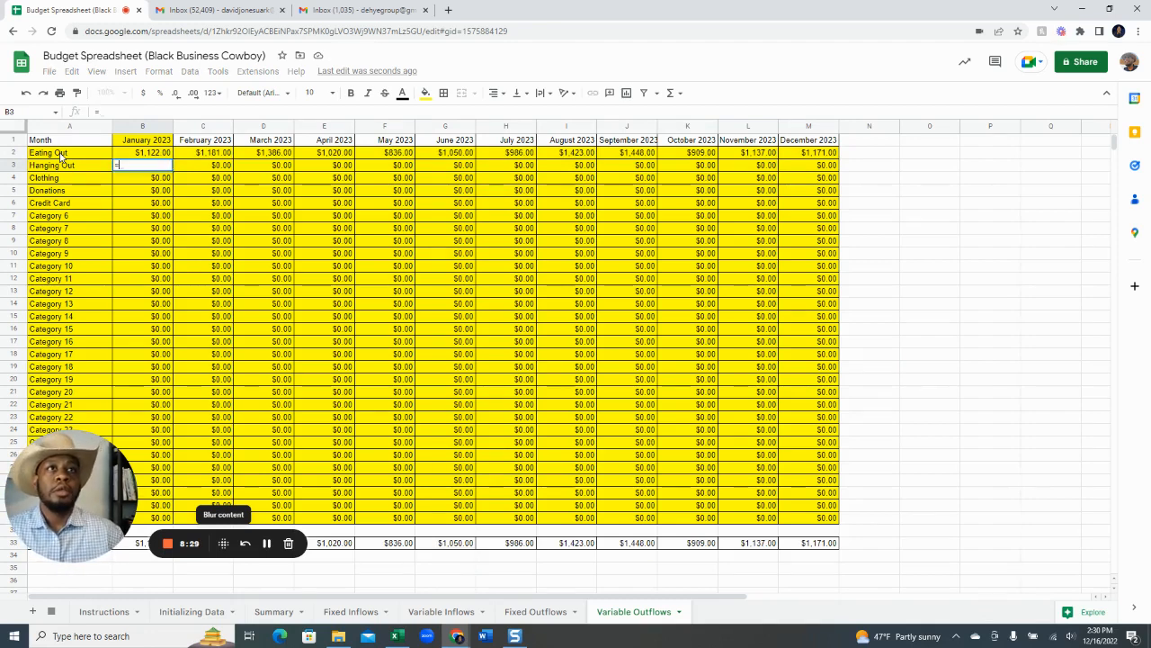
text(()
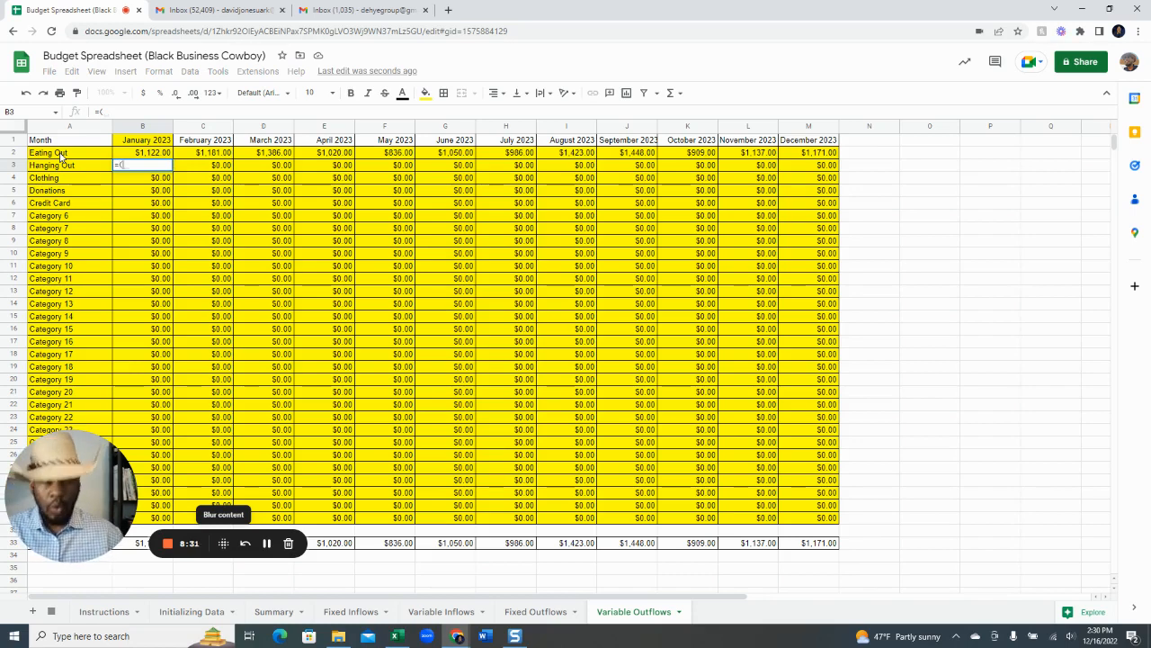
text(1)
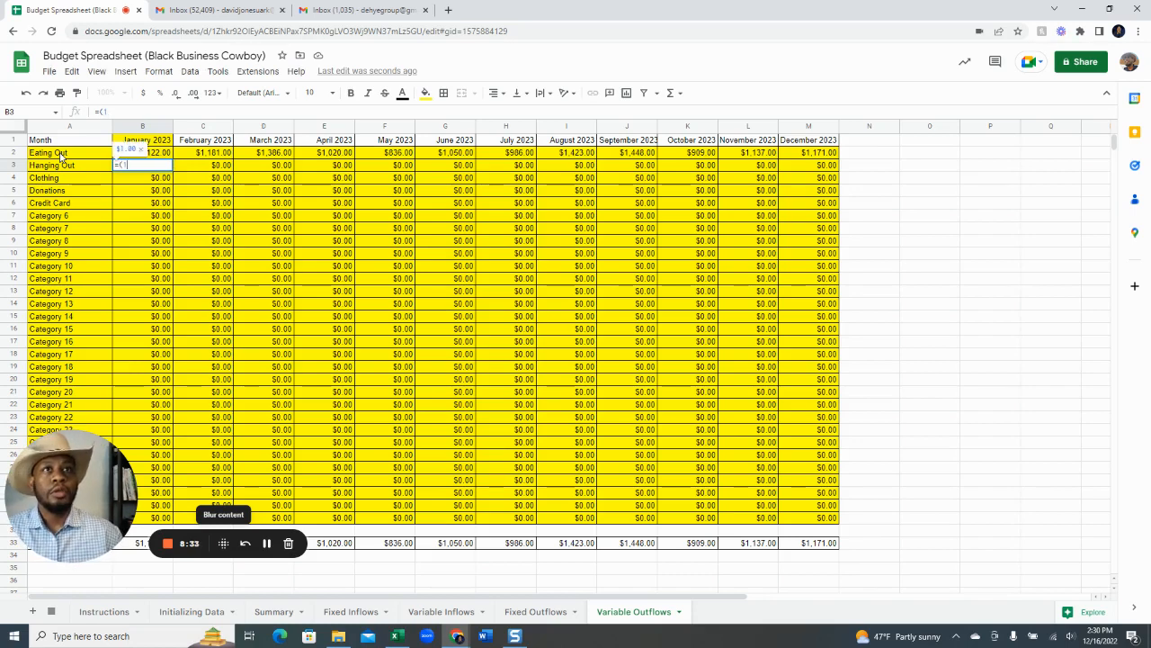
key(BackSpace)
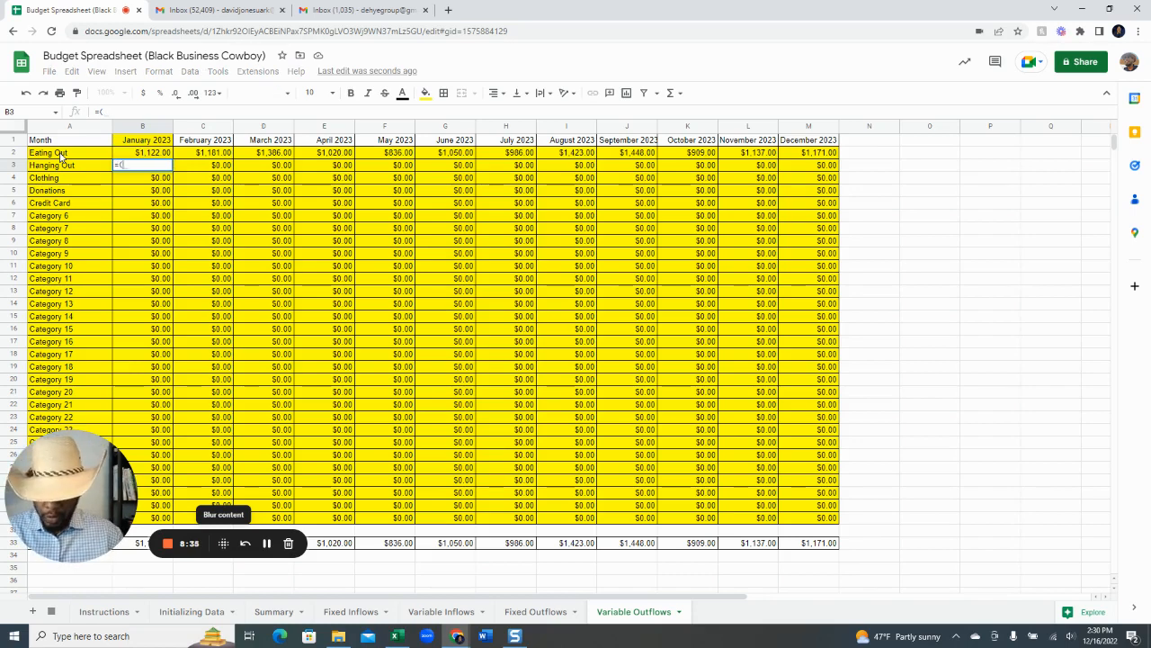
text(400)
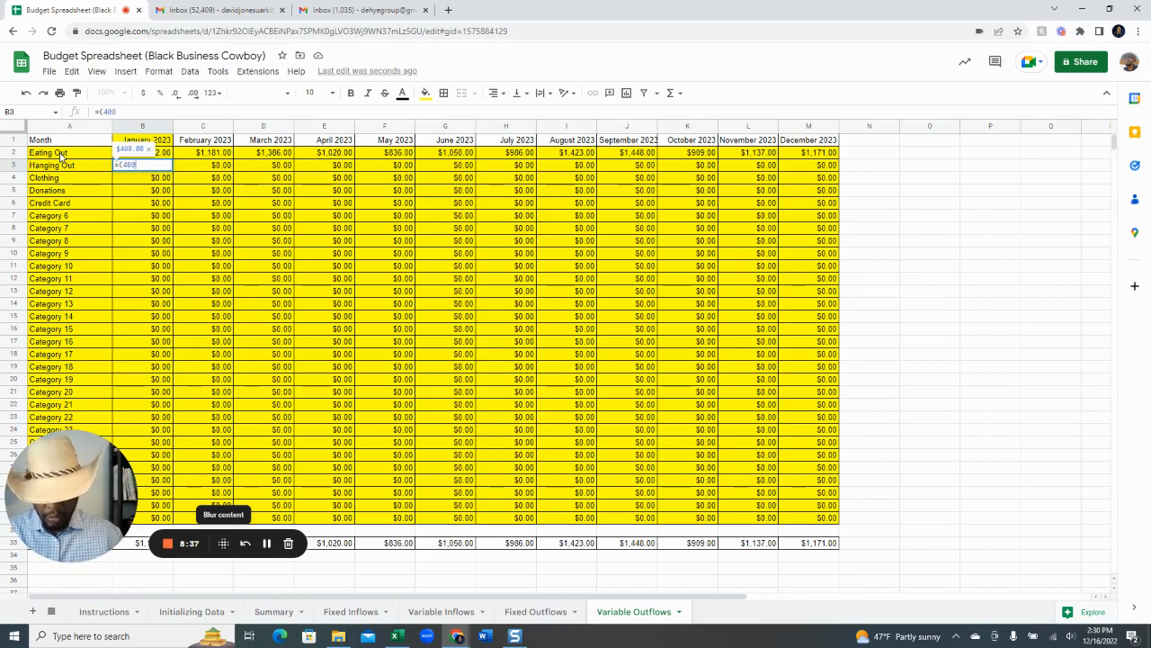
text(,800)
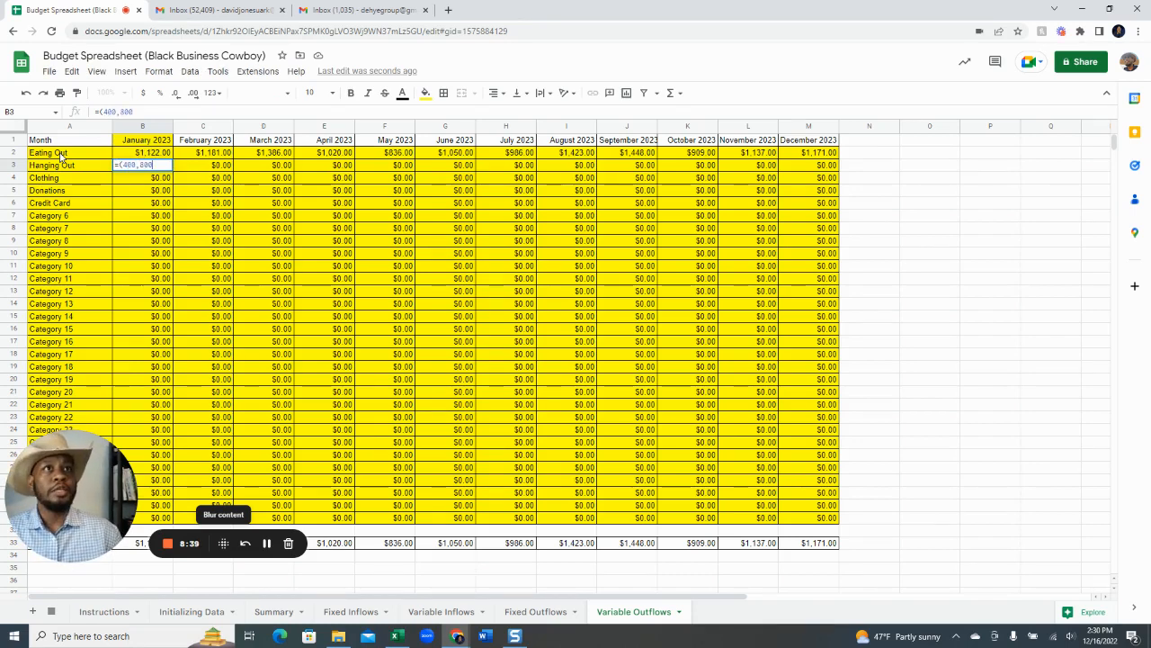
text())
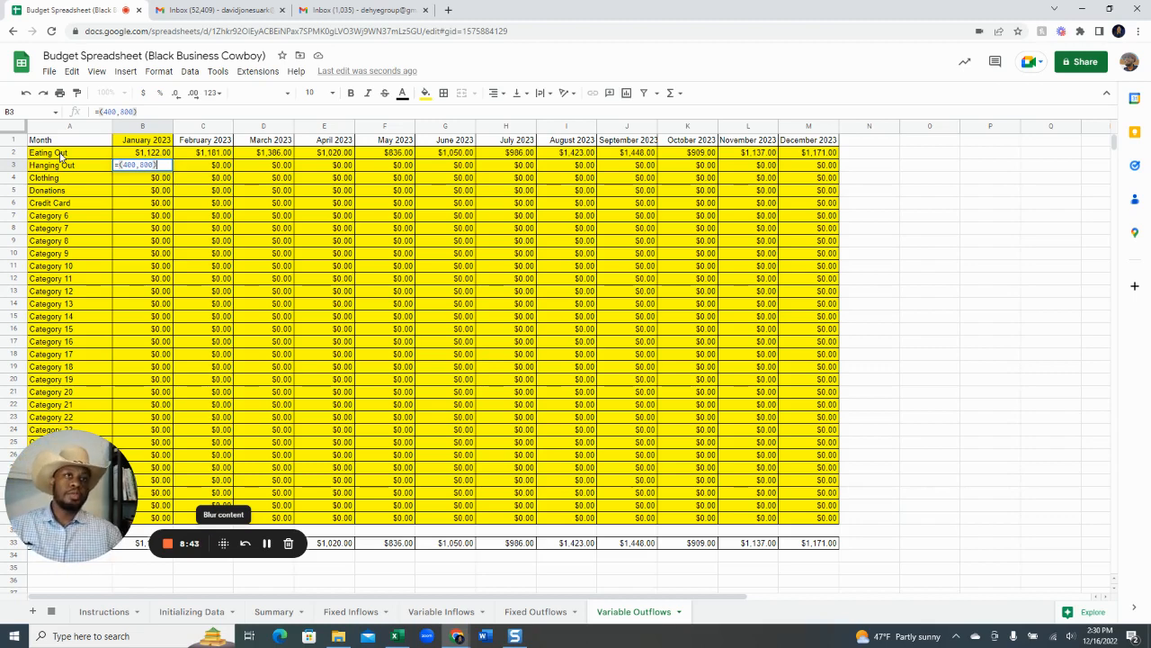
key(Return)
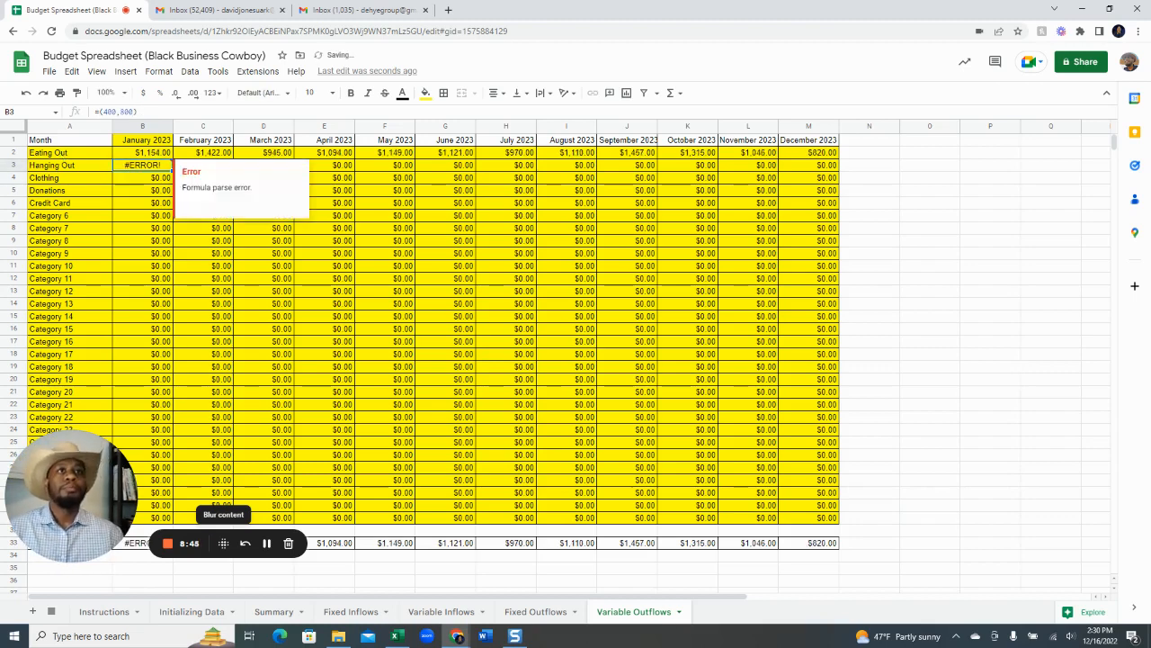
Add the RANDBETWEEN function to the January 2023 formula for Hanging Out, making it =RANDBETWEEN(400,800).
click(99, 112)
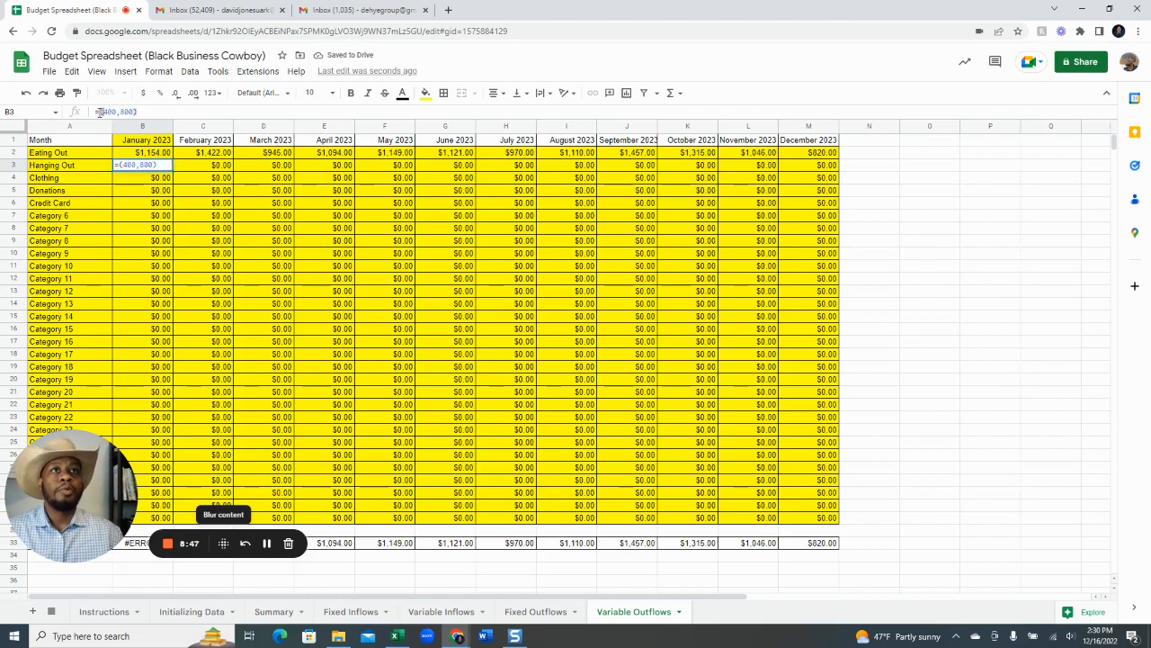
text(randbet)
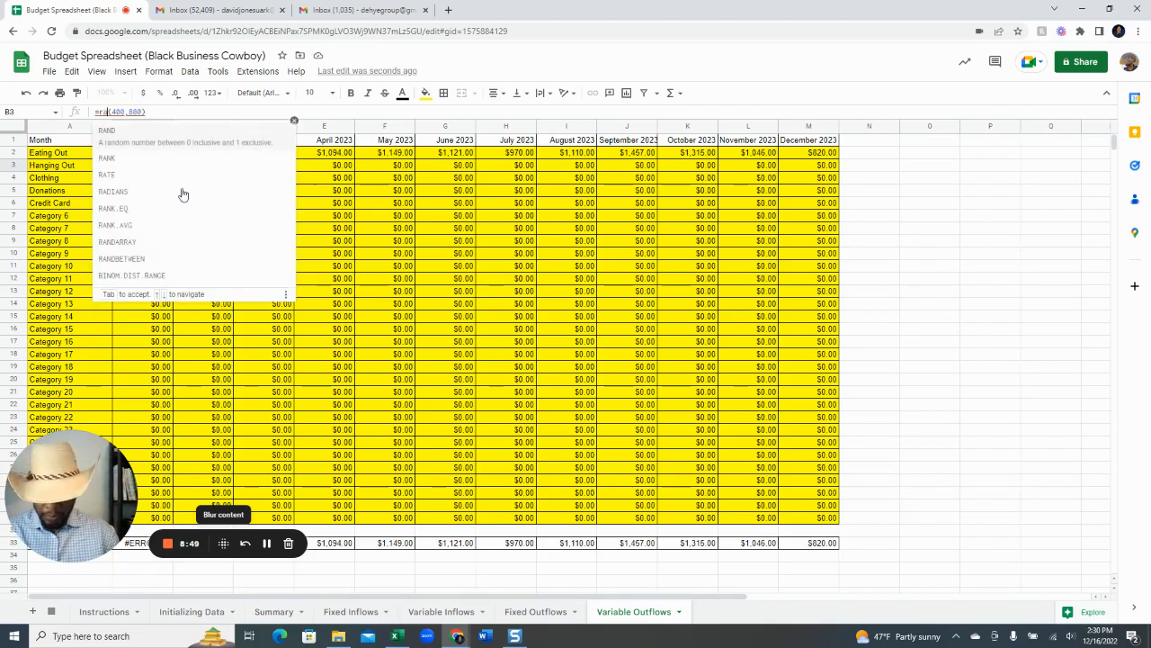
text(ween)
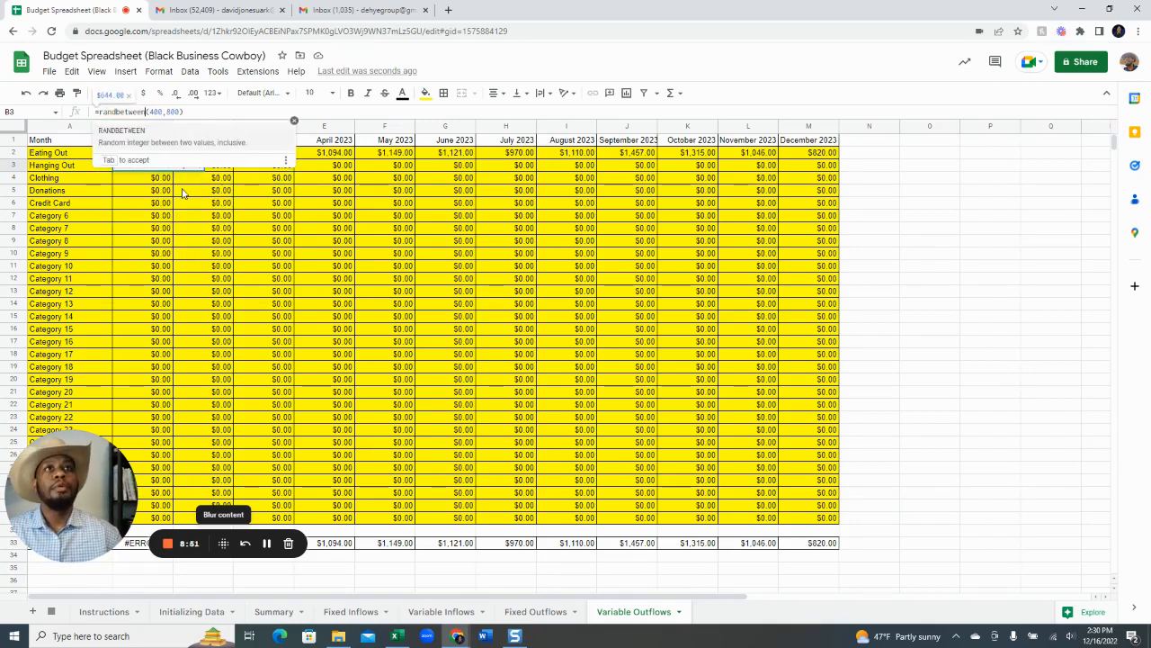
key(Tab)
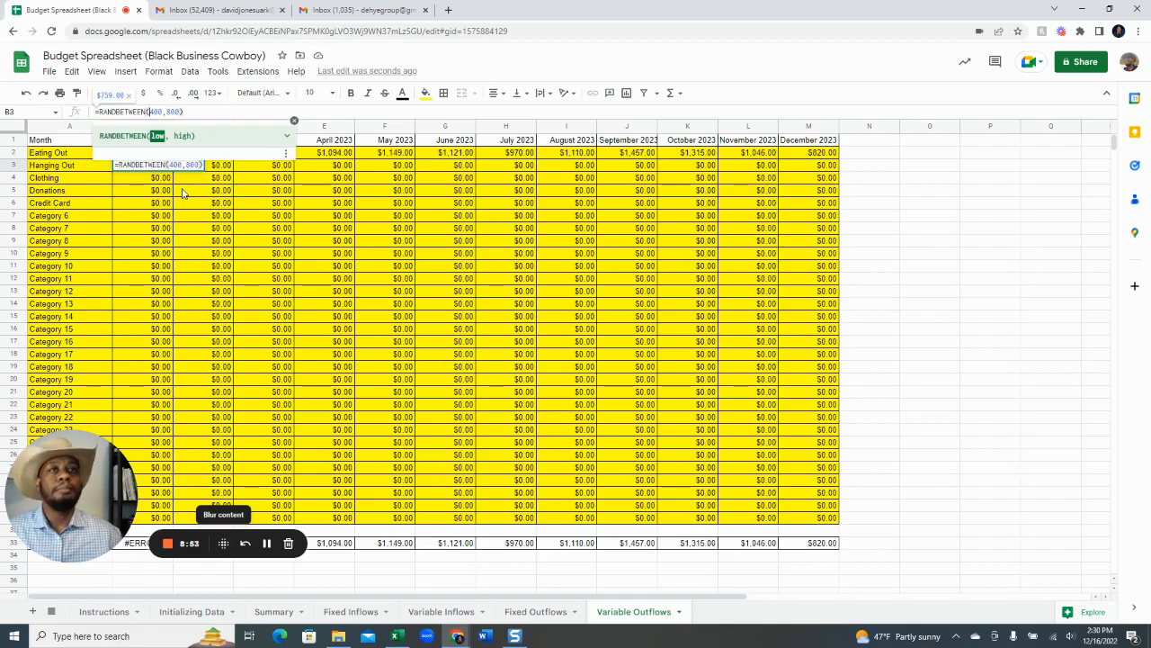
key(Return)
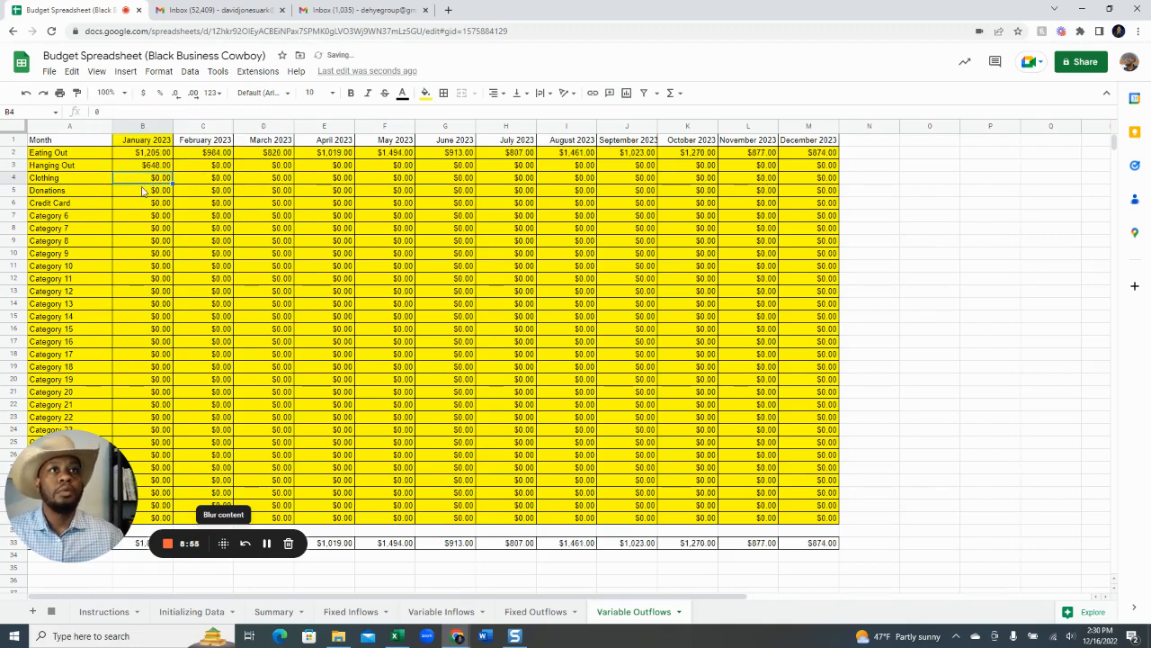
Fill the January 2023 formula for Hanging Out across all months to December 2023.
click(154, 166)
key(ctrl+shift+Right)
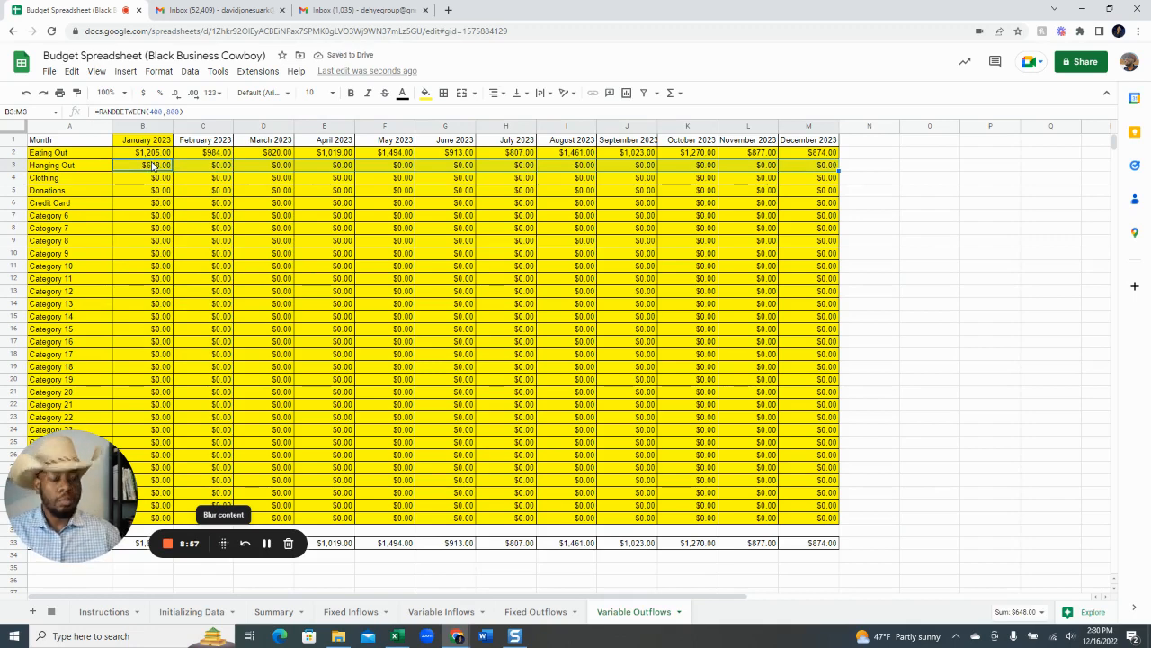
key(ctrl+r)
Enter =randbetween(300,400) as the January 2023 amount for Clothing.
key(Down)
key(Left)
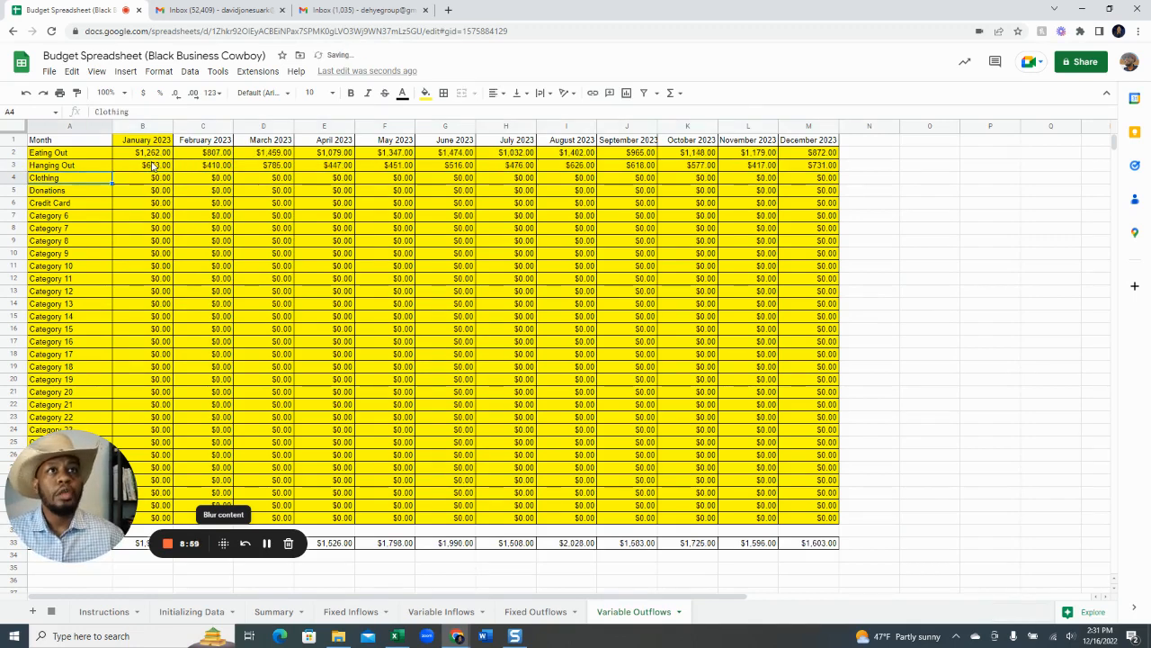
key(Right)
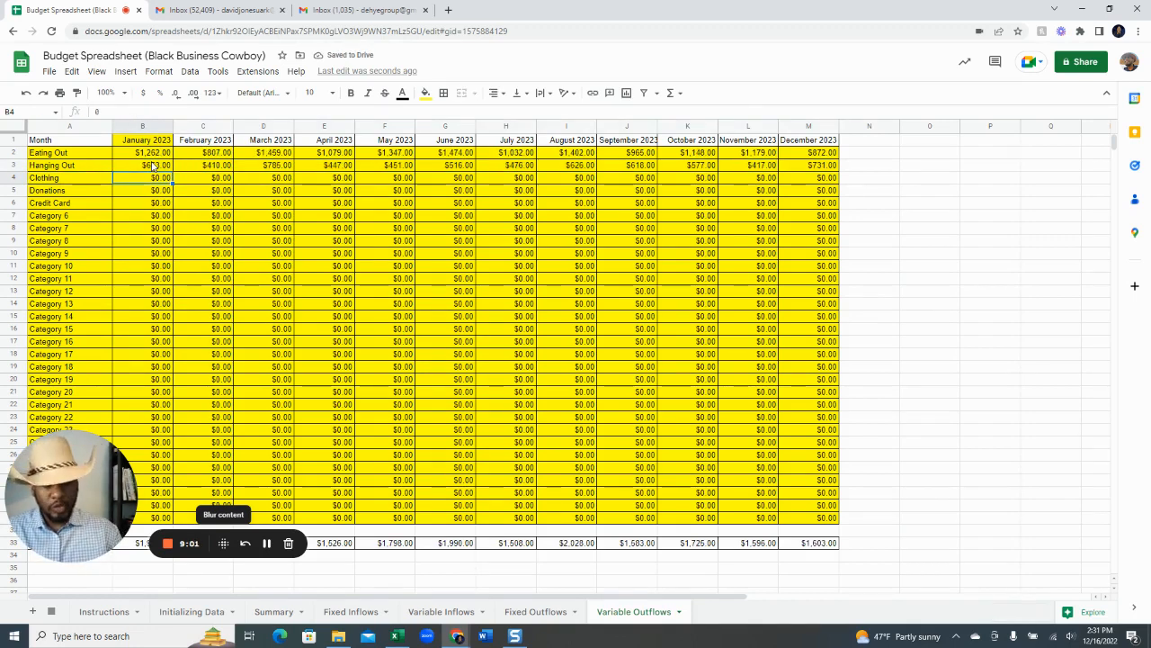
text(=)
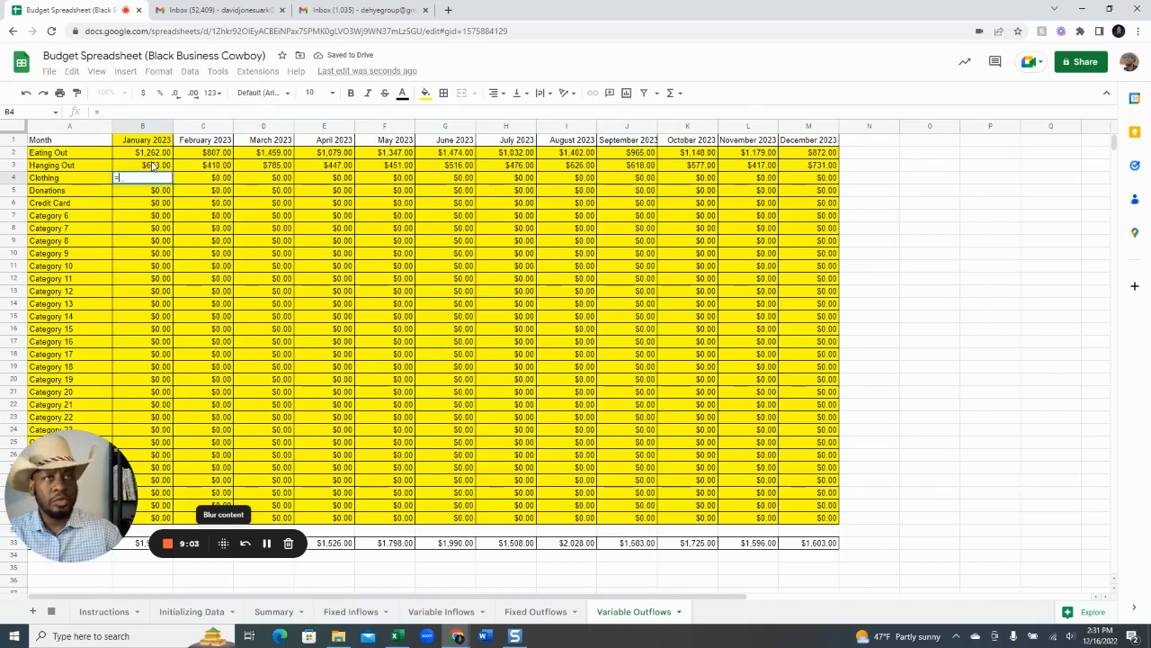
text(randb)
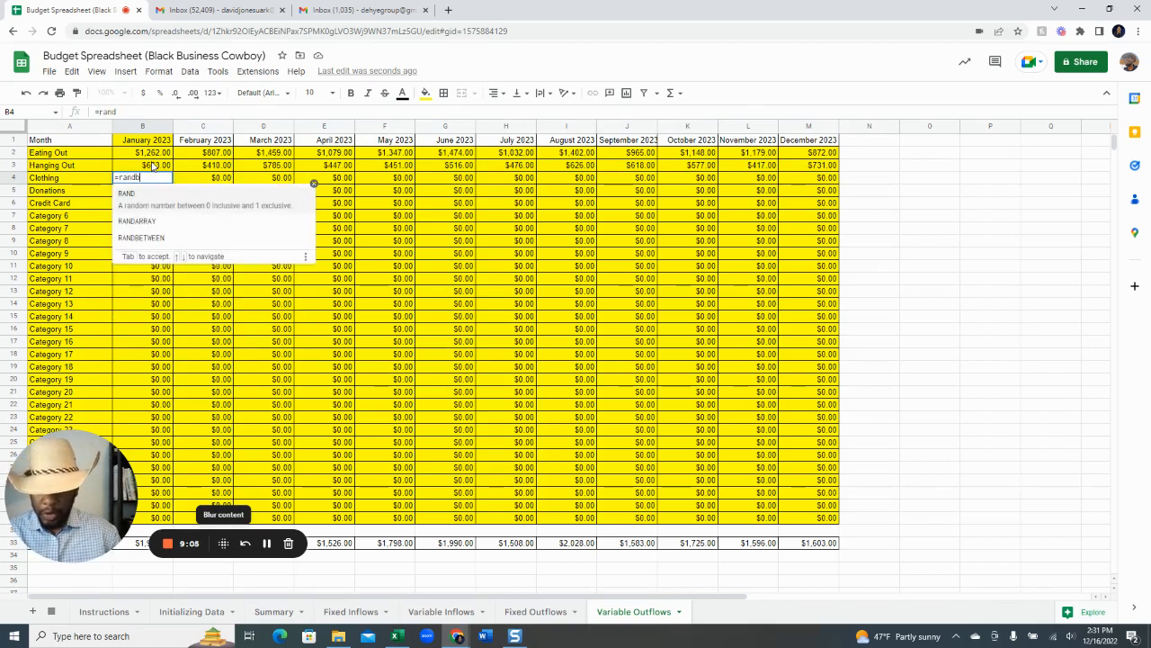
text(etw)
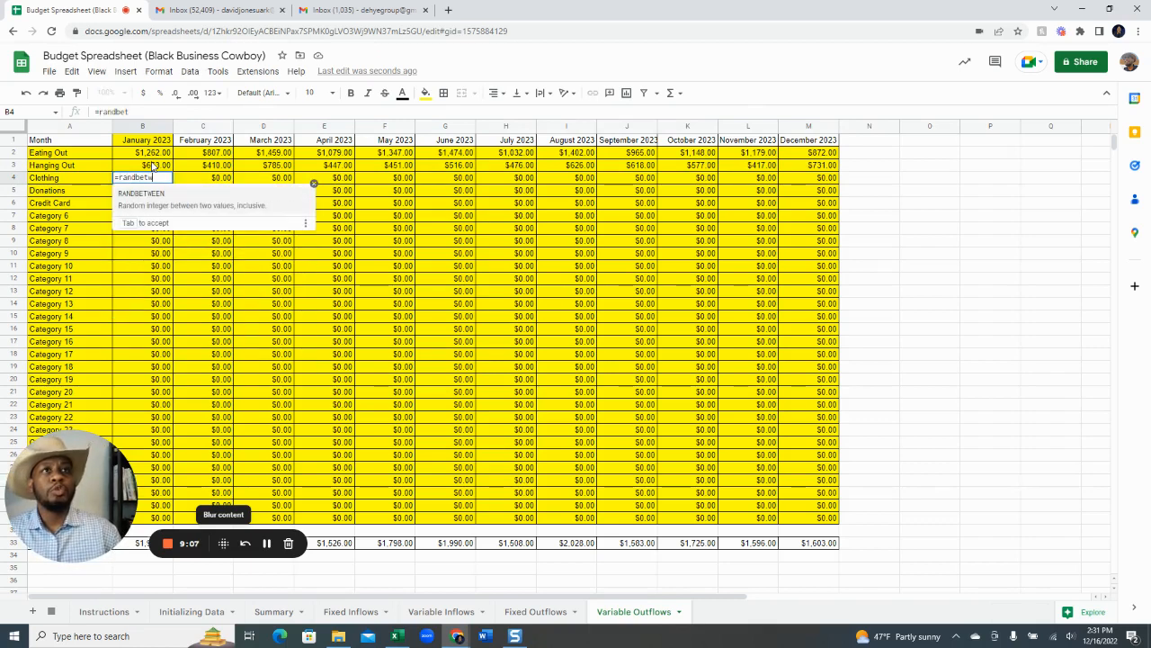
text(ee)
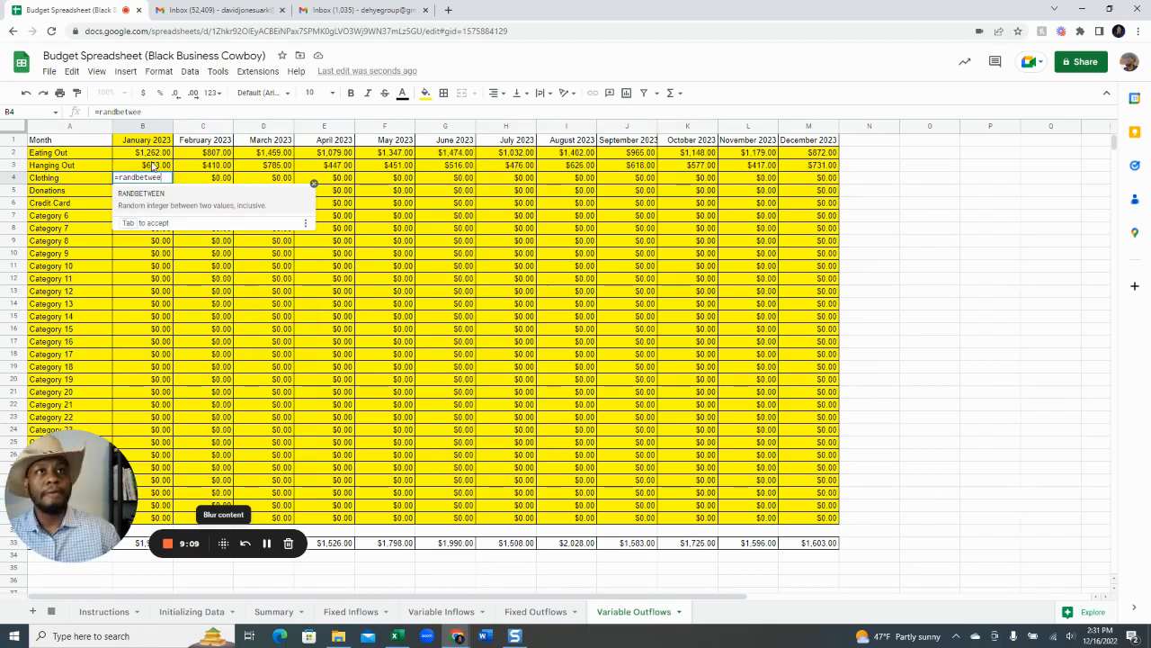
text(n()
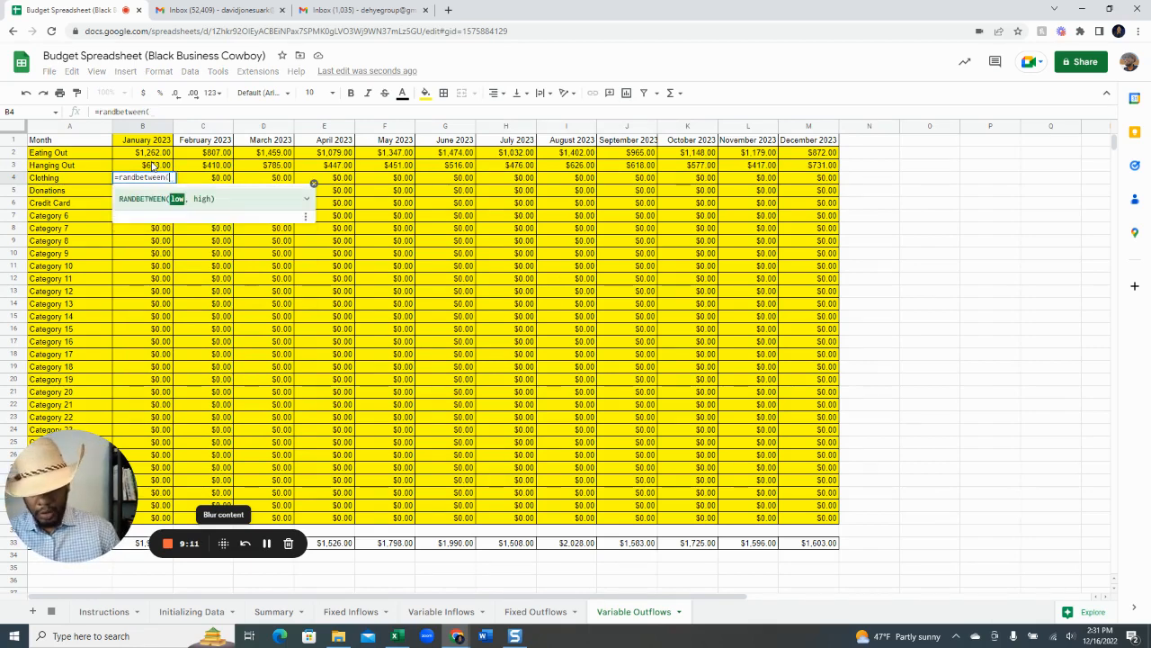
text(300,400)
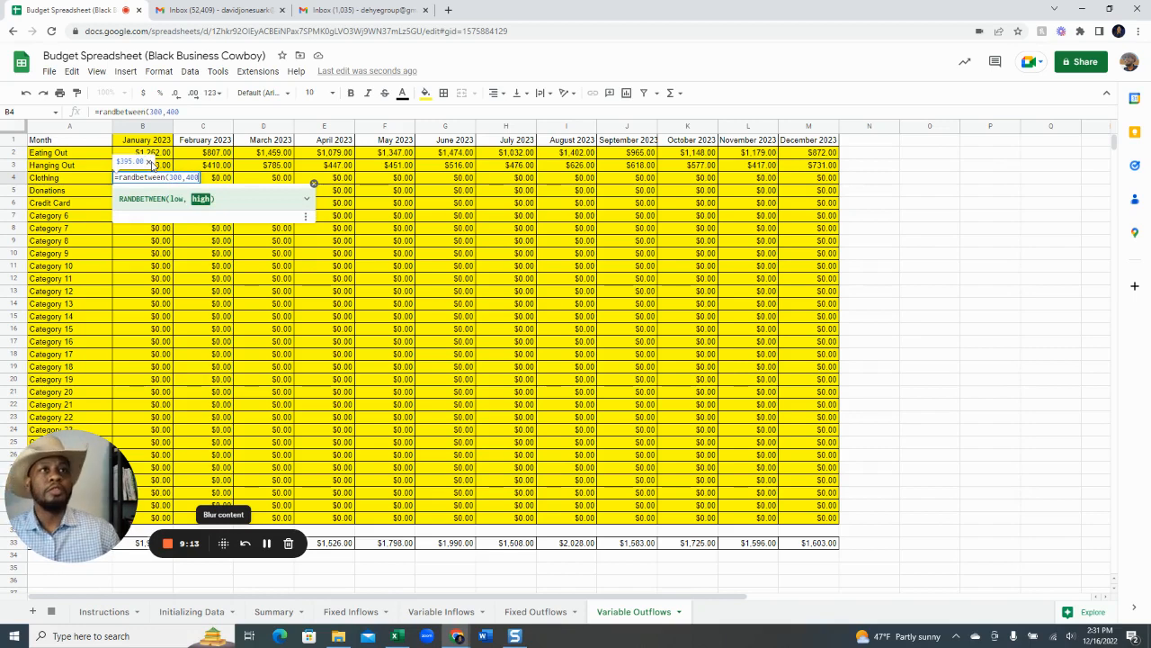
key(Return)
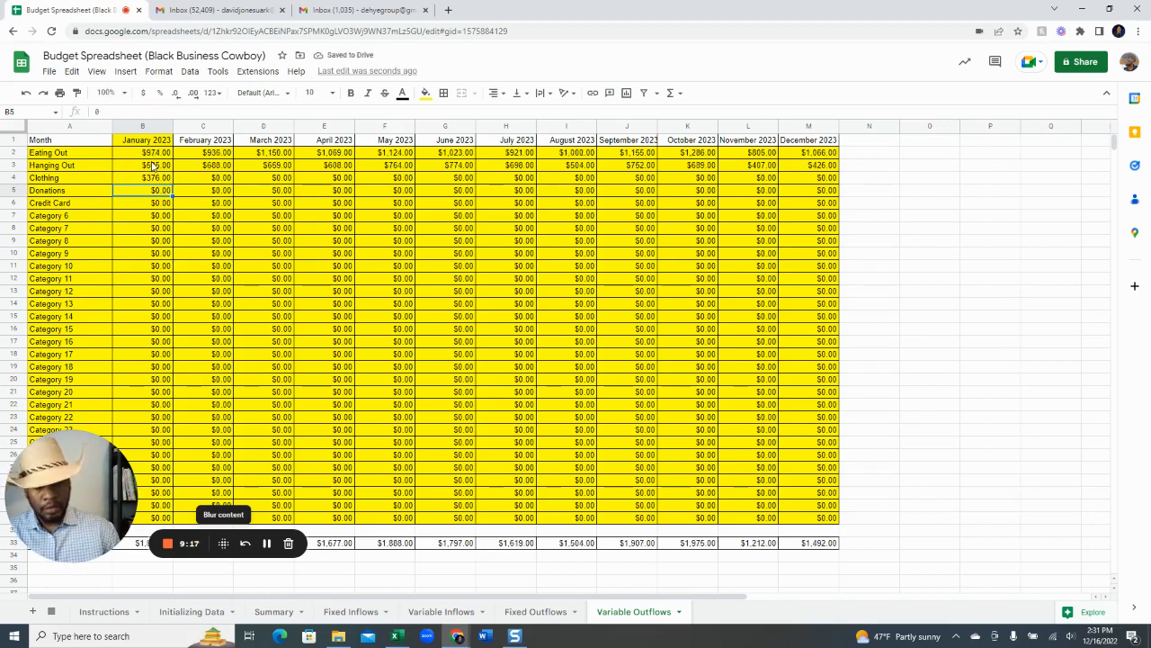
Enter =randbetween(100,300) as the January 2023 amount for Donations.
text(=)
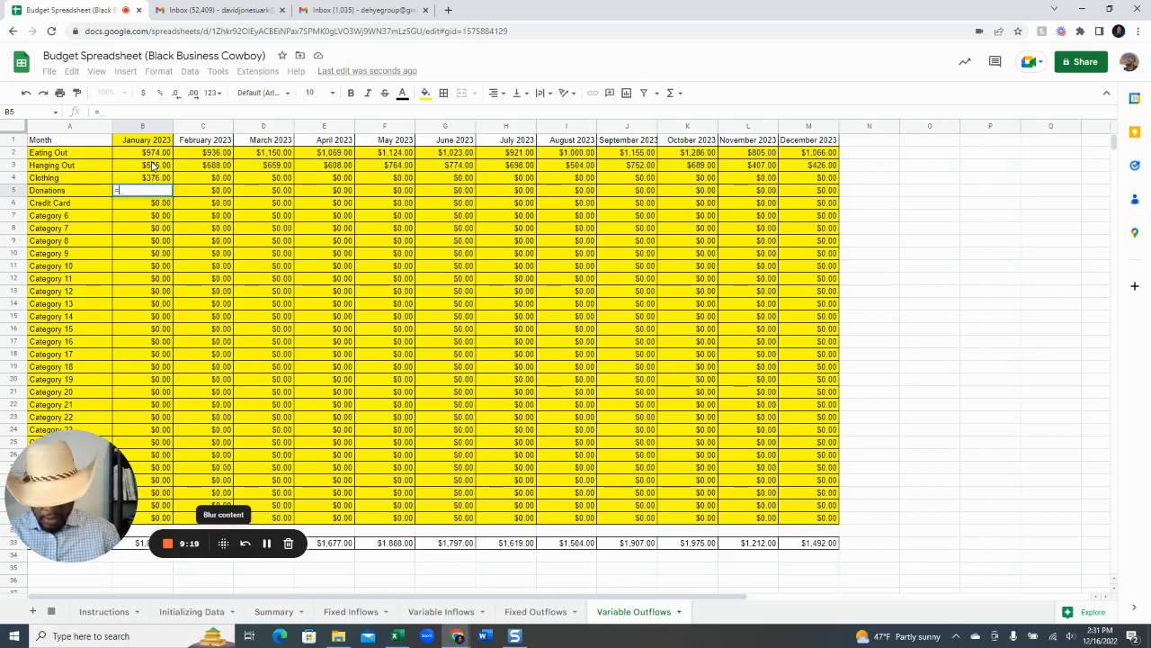
text(randbetwe)
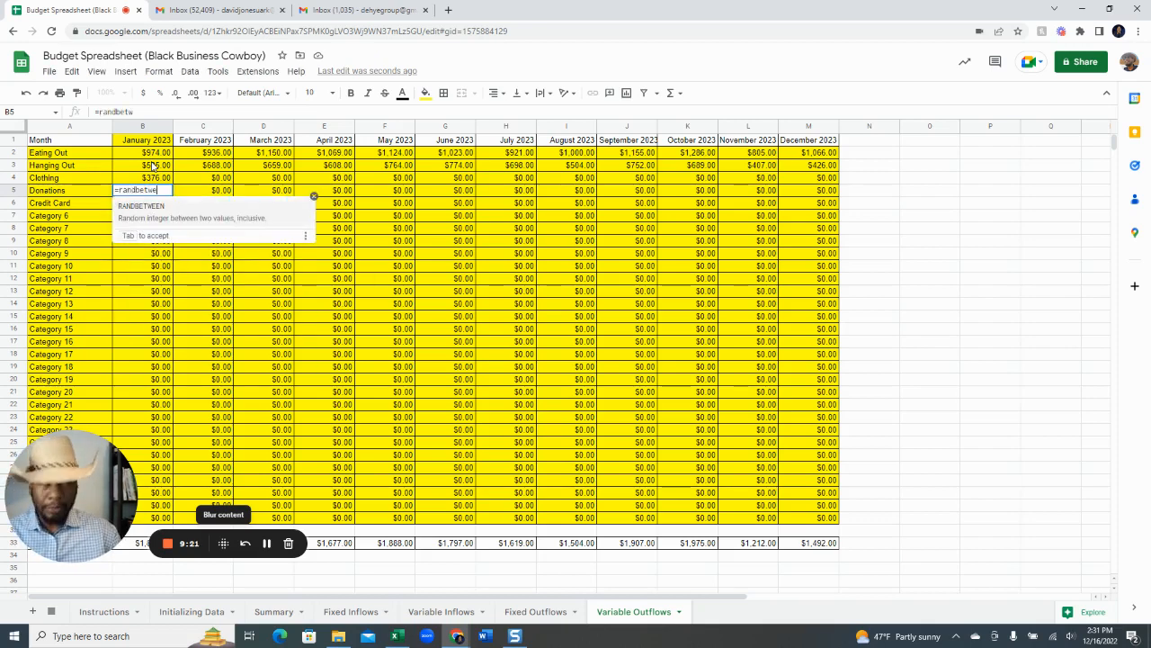
text(en()
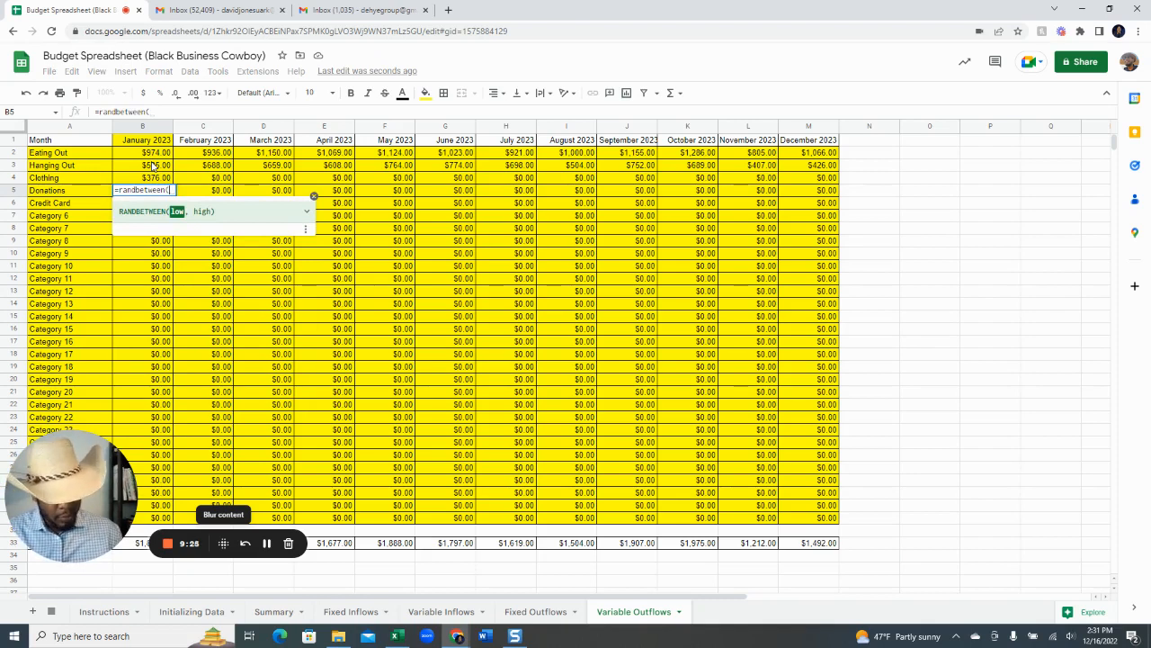
text(100,300)
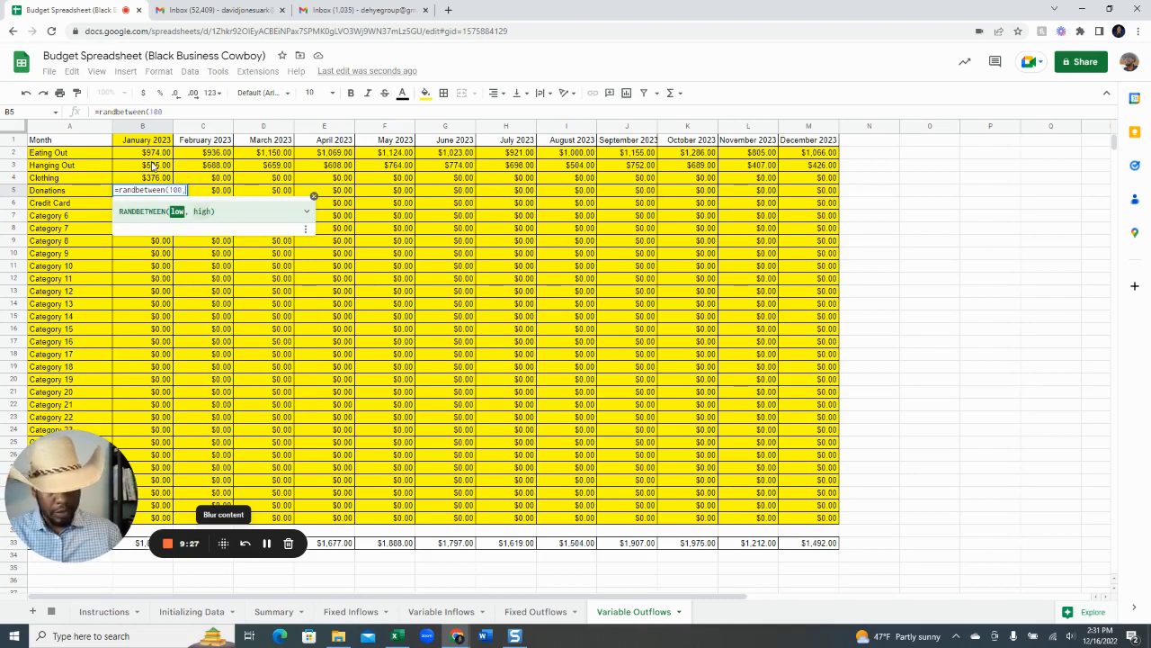
text())
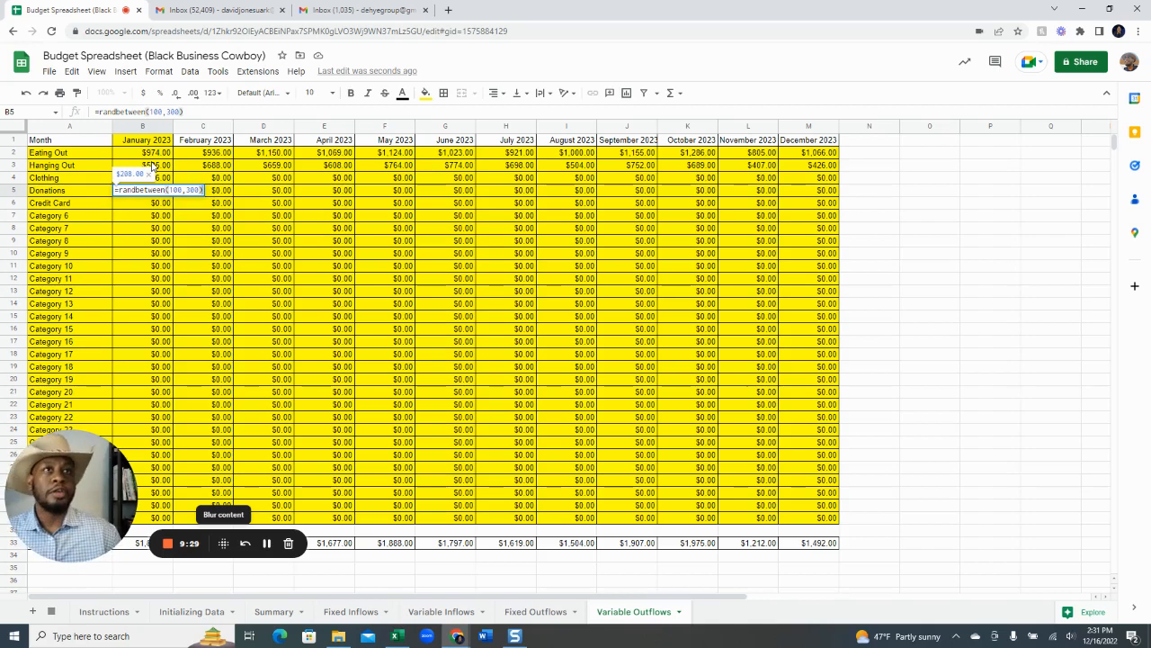
key(Return)
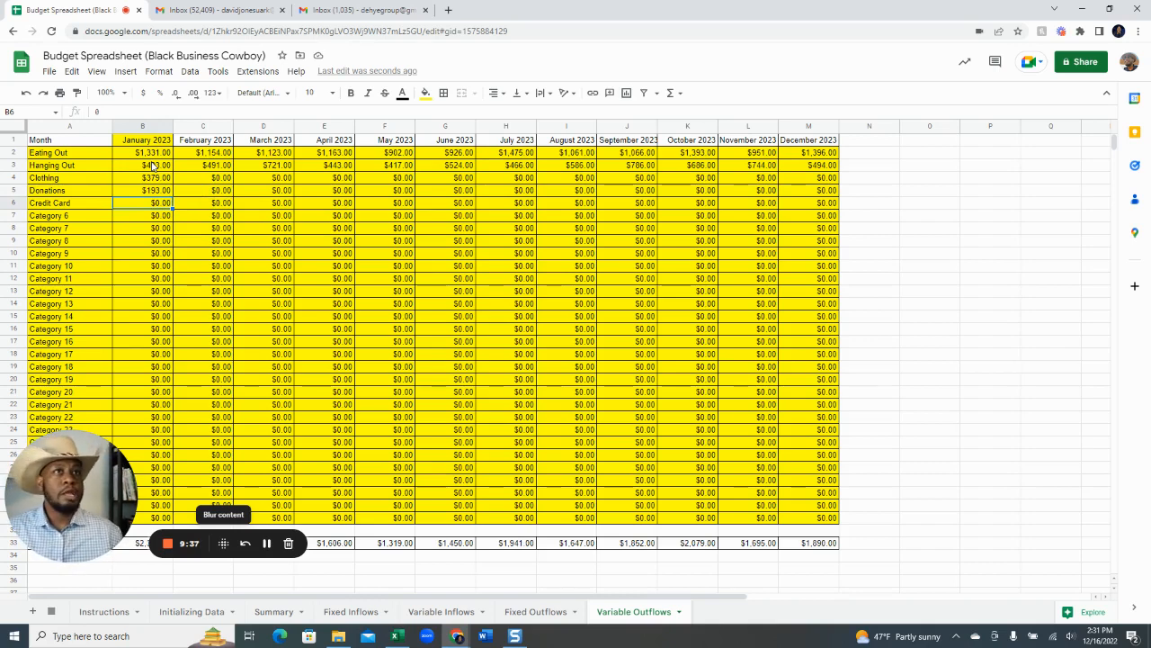
Enter 500 as the January 2023 amount for Credit Card.
text(500)
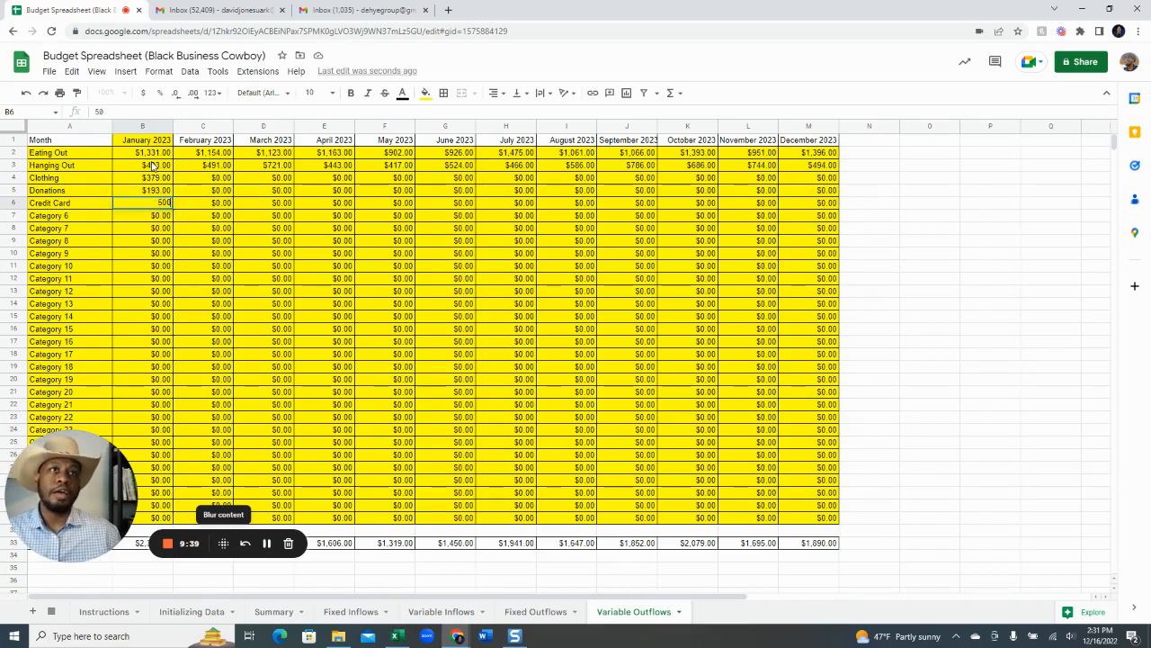
key(Return)
key(Up)
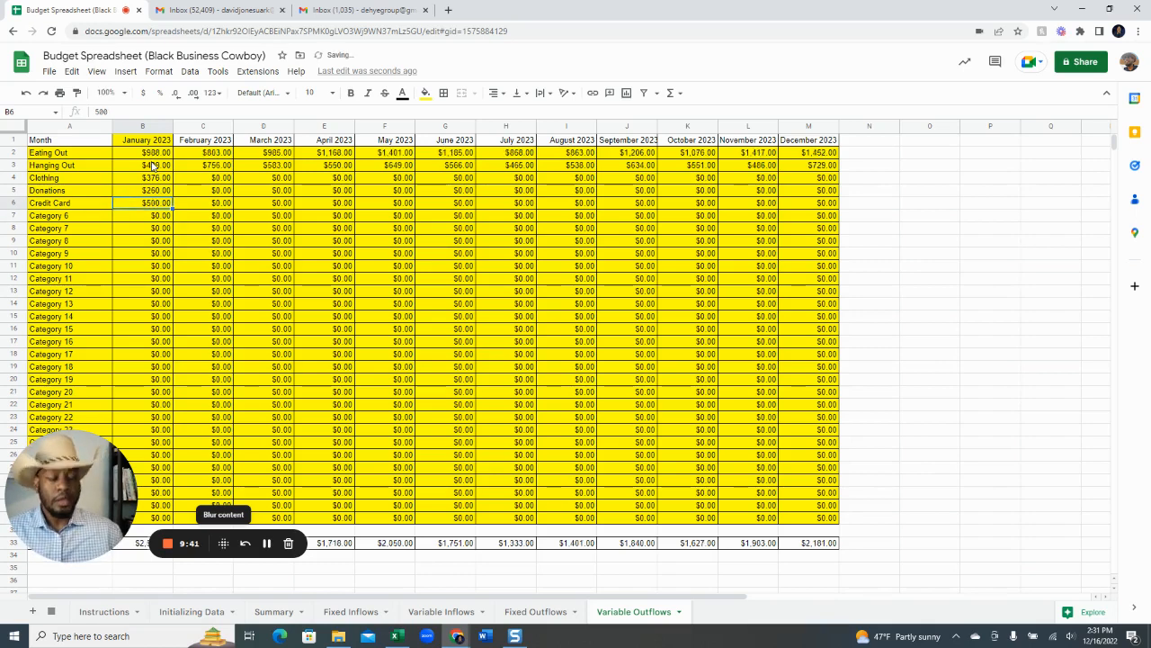
Replace the January 2023 amount for Credit Card with the formula =randbetween(500,600).
text(=)
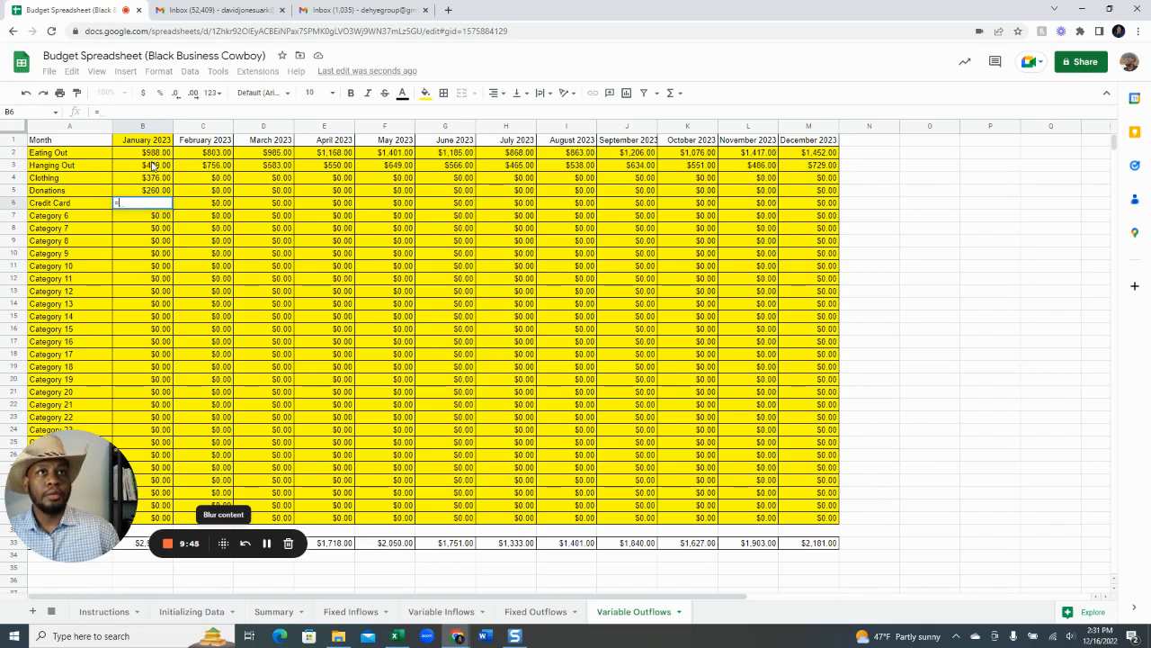
text((randb)
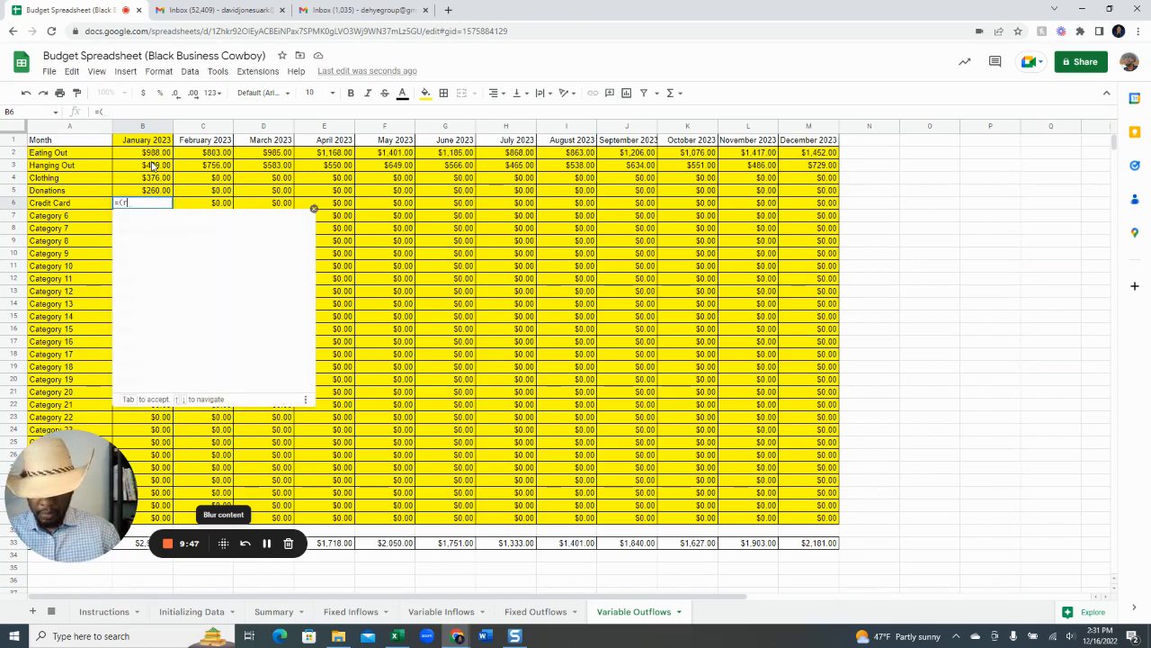
key(BackSpace)
key(BackSpace)
key(BackSpace)
key(BackSpace)
key(BackSpace)
key(BackSpace)
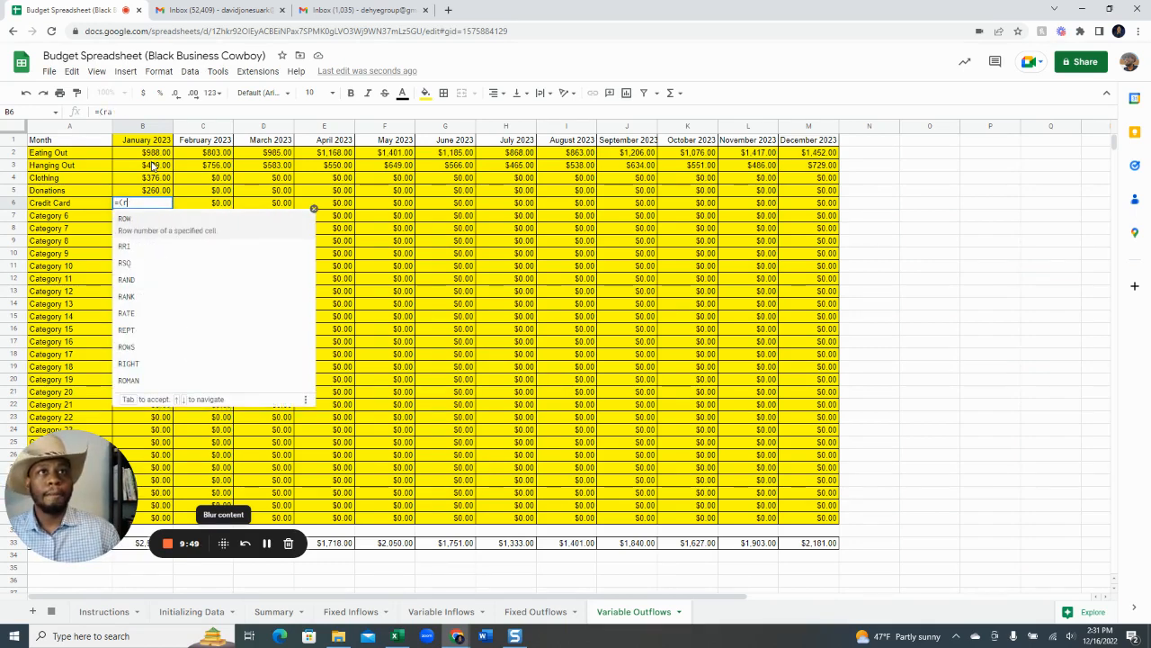
text(rand)
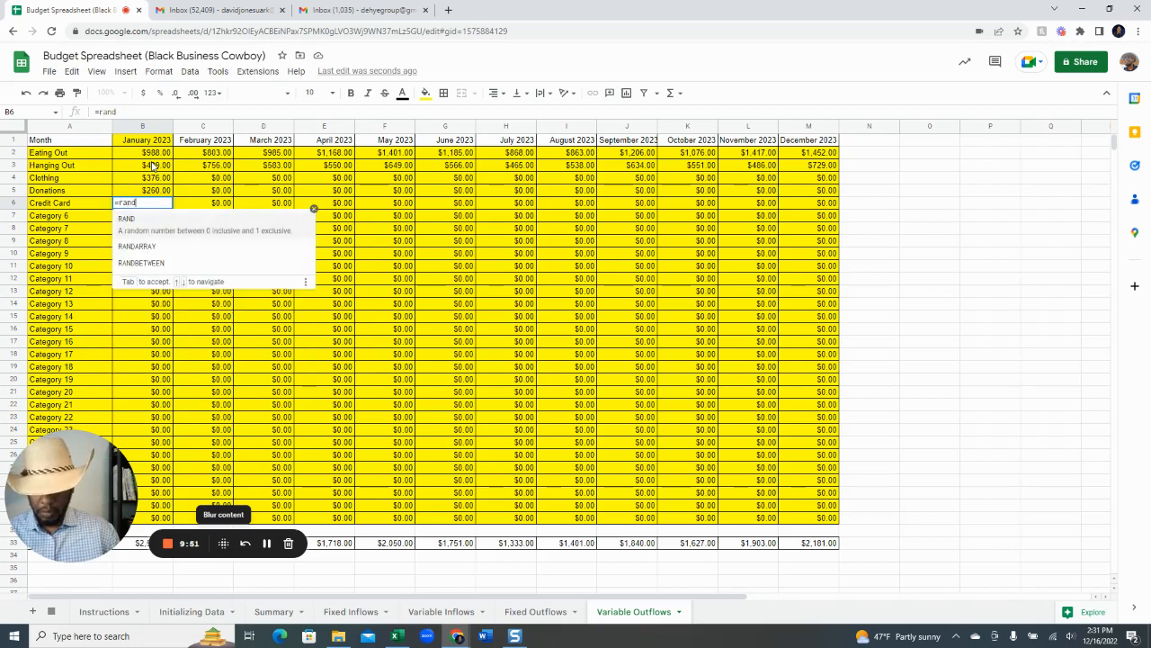
text(beyt)
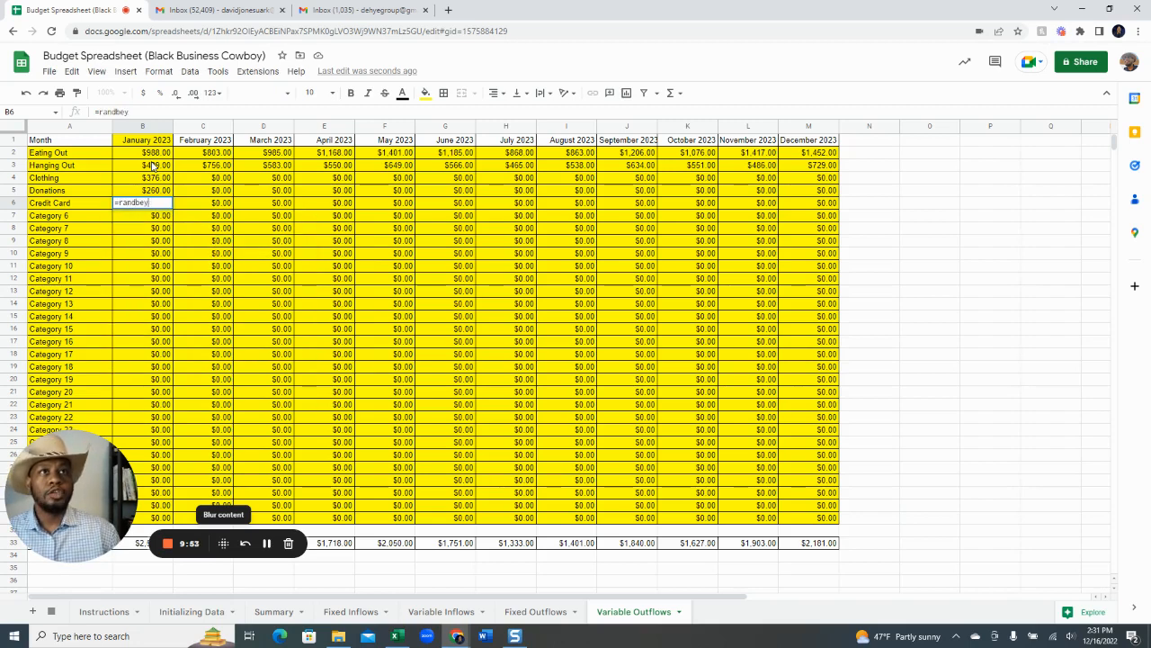
key(BackSpace)
text(twee)
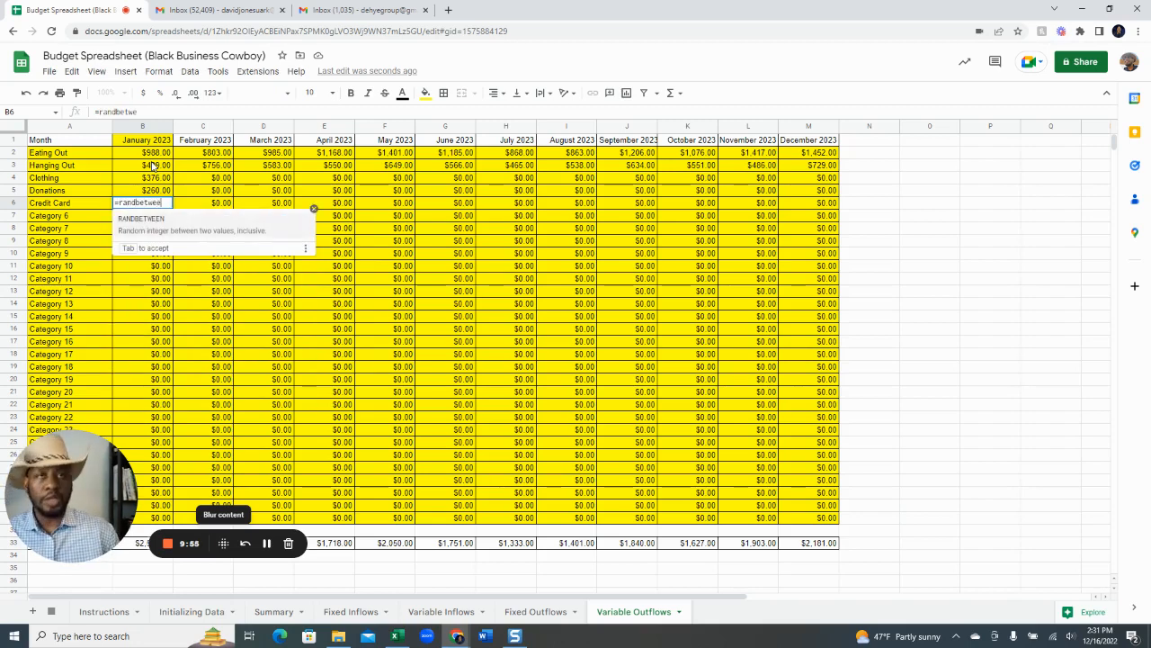
text(n()
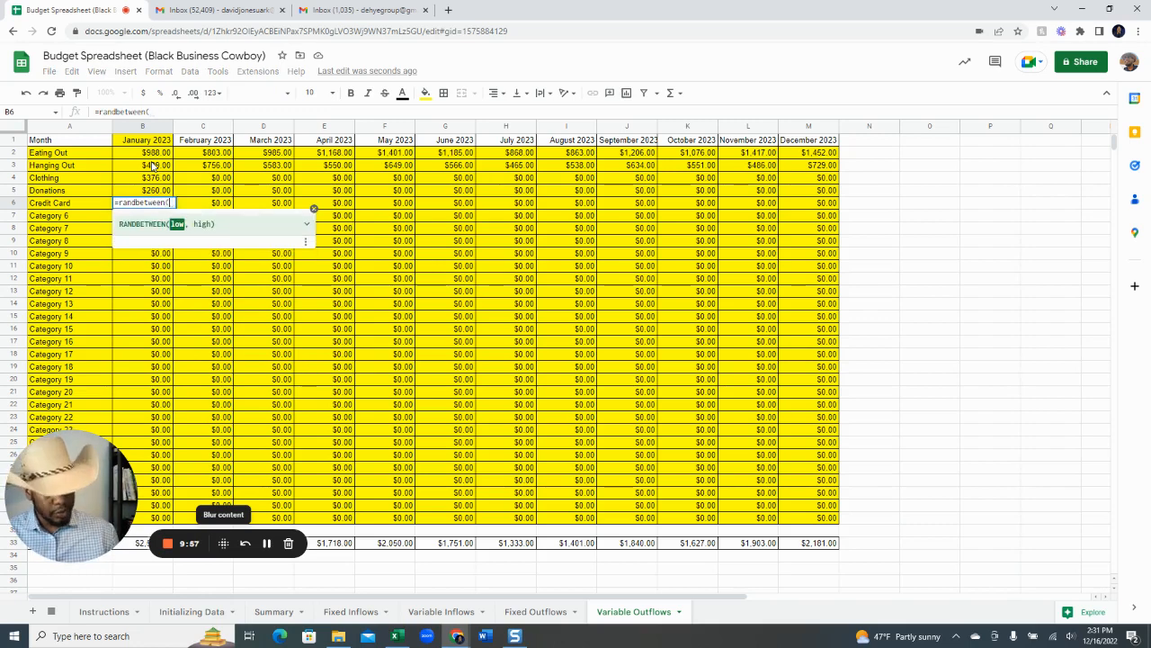
text(500,600)
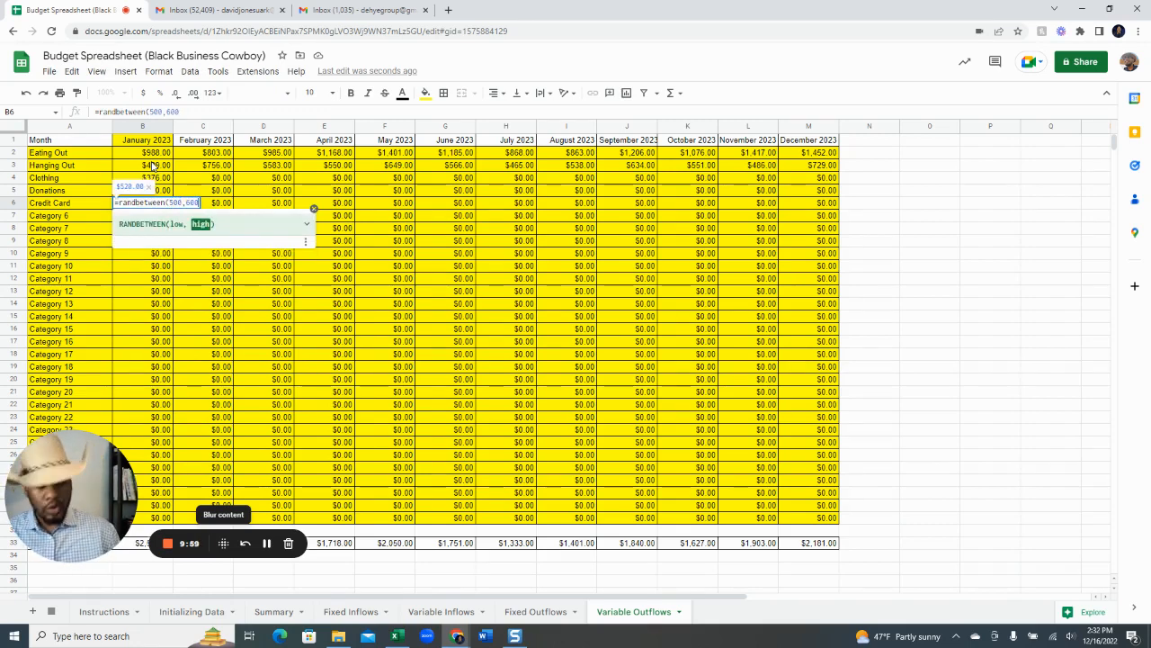
text())
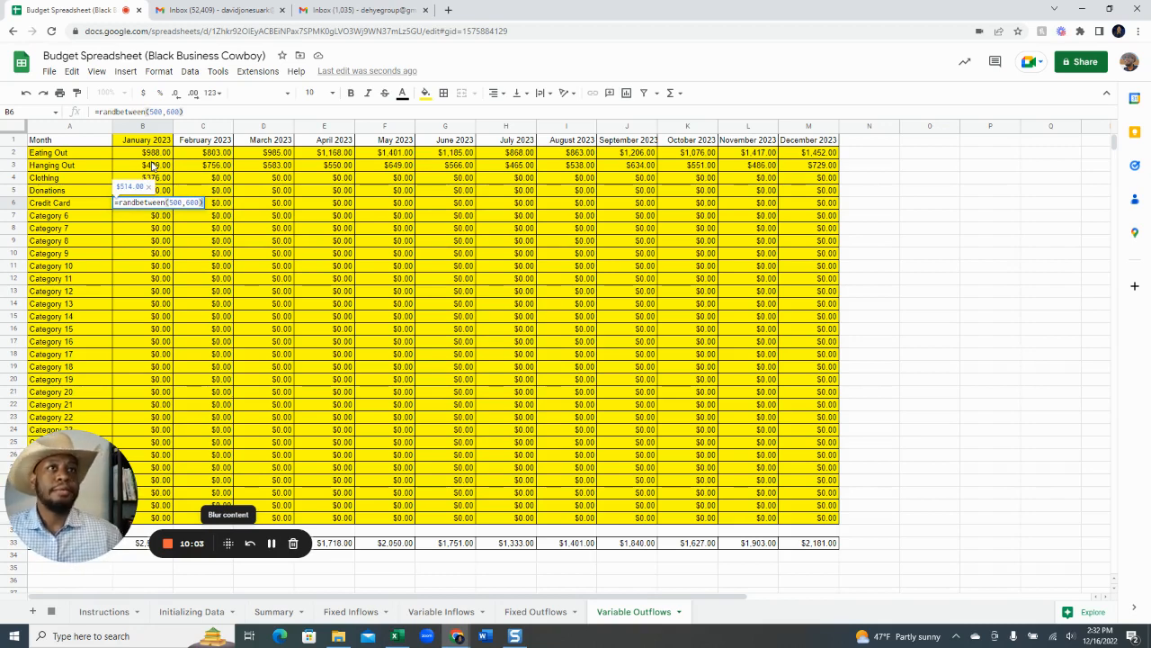
key(Return)
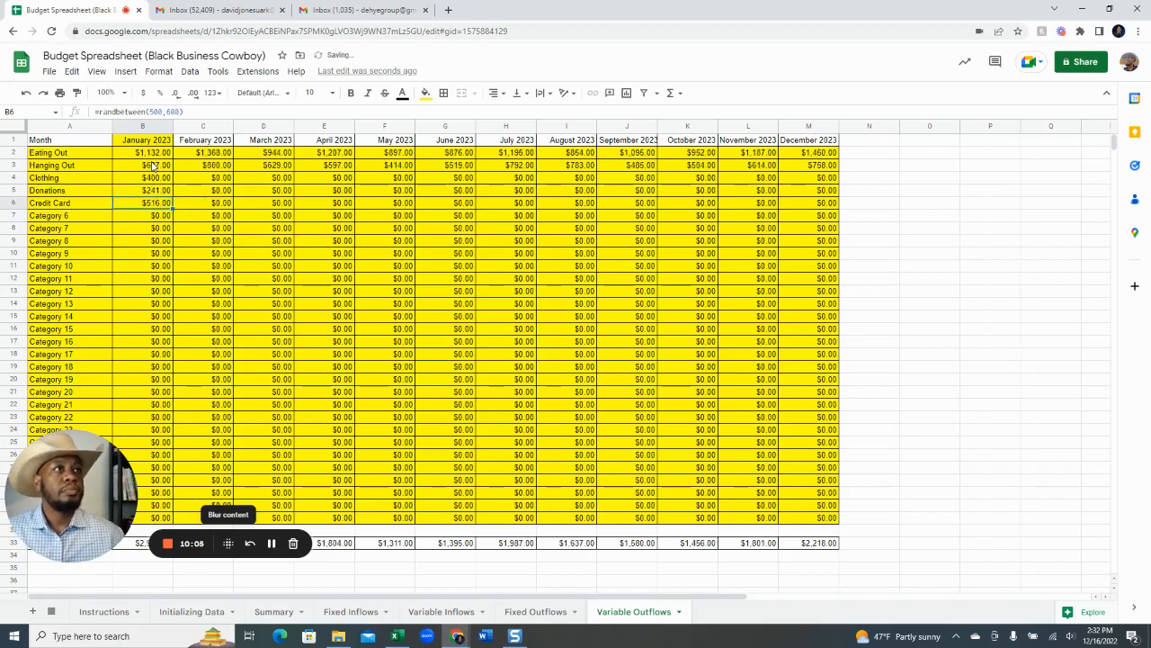
Fill the January 2023 formulas for Clothing, Donations and Credit Card across all months to December 2023.
key(ctrl+shift+Right)
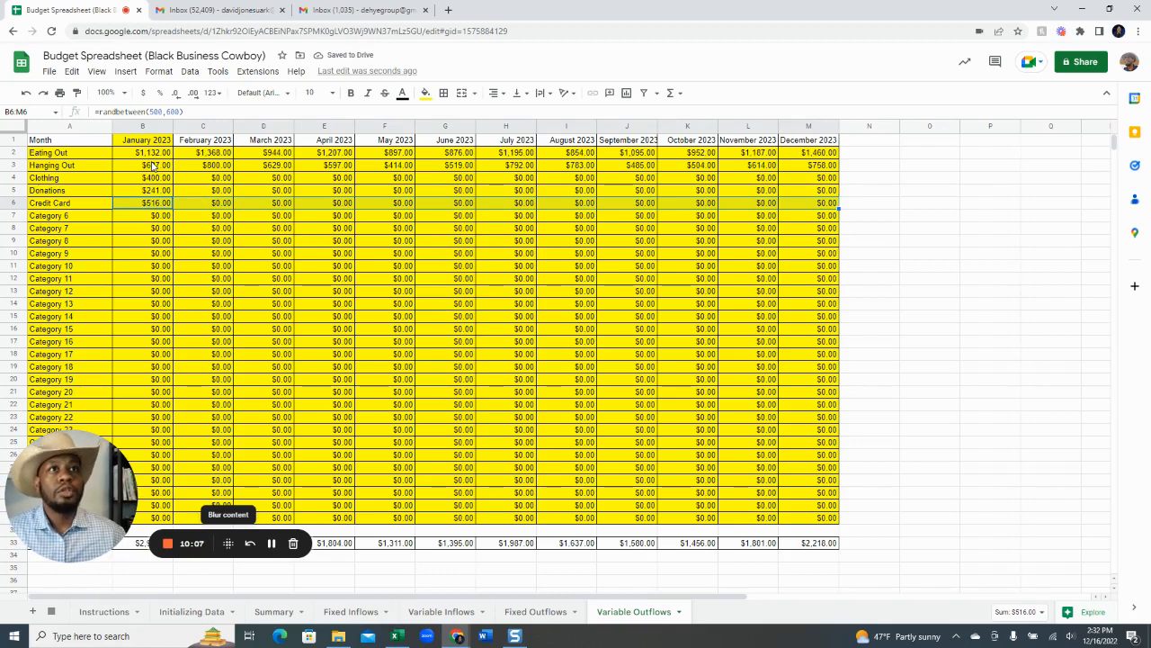
key(Up)
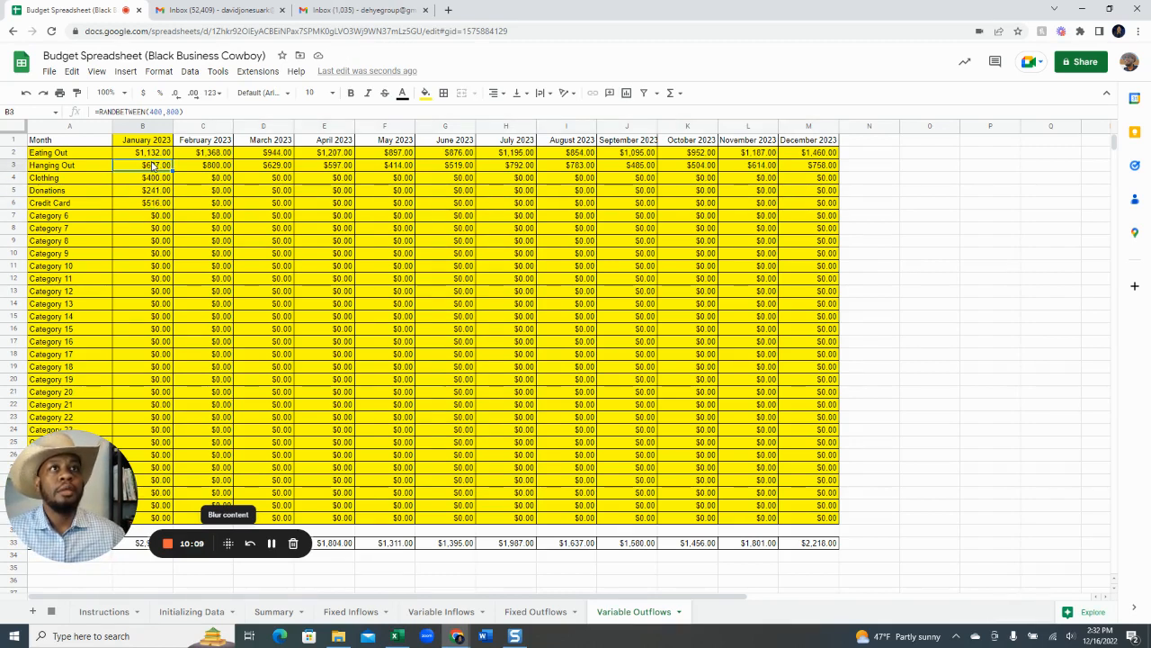
key(Down)
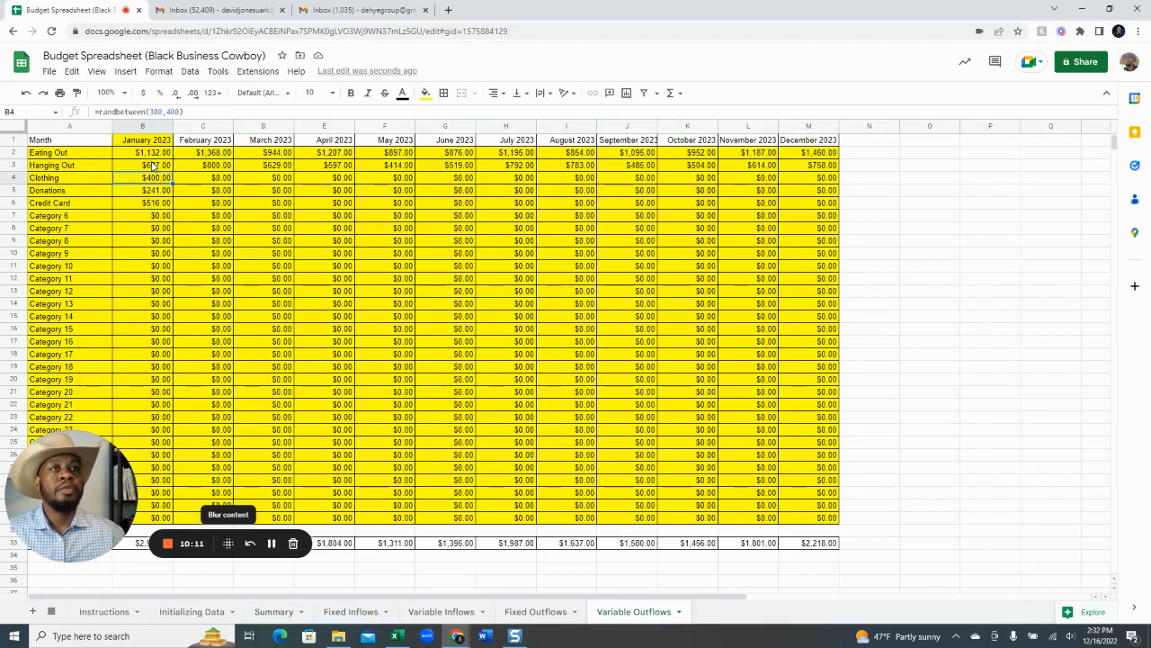
key(ctrl+shift+Down)
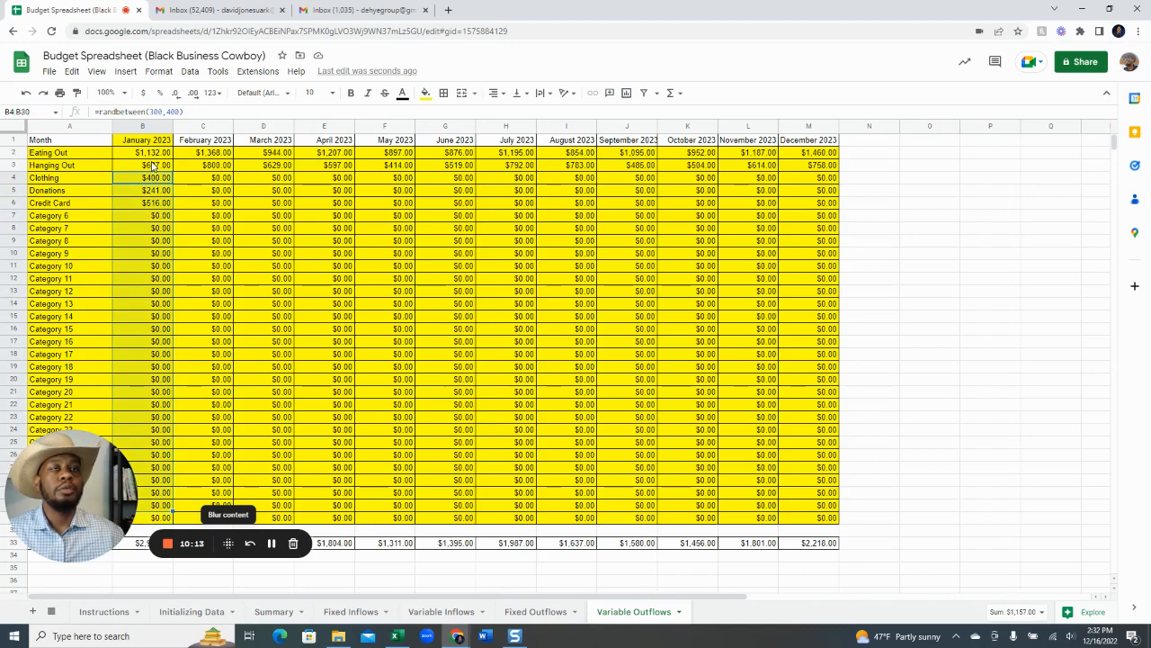
key(ctrl+shift+Up)
key(shift+Down)
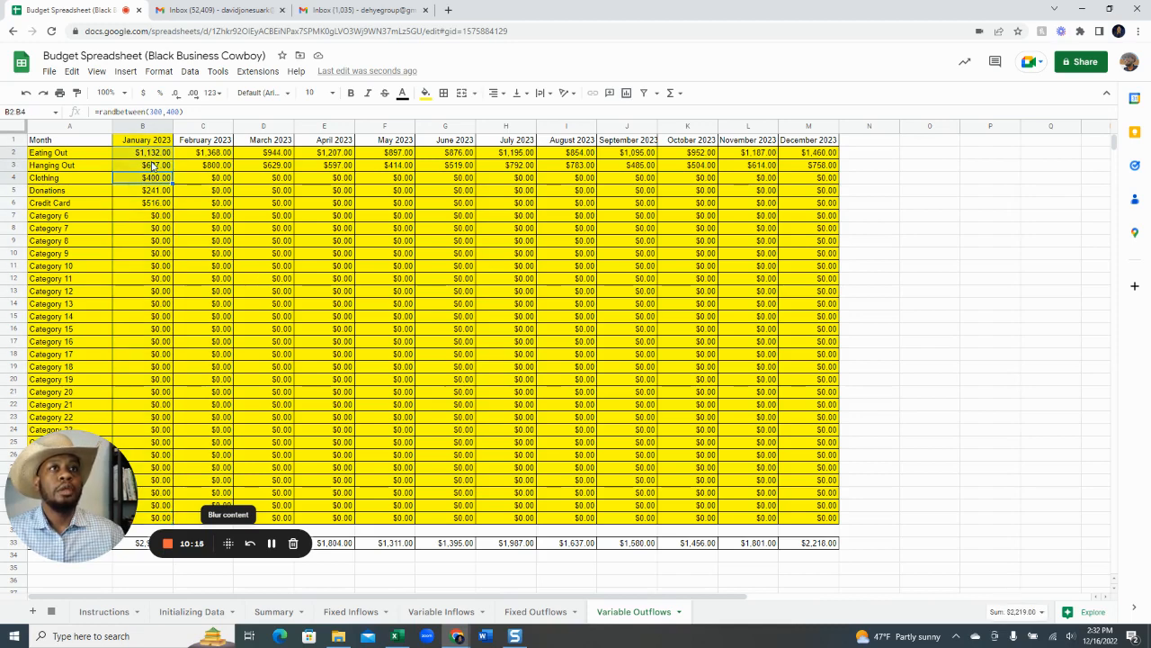
key(shift+Down)
key(shift+Down)
key(shift+Down)
key(shift+Down)
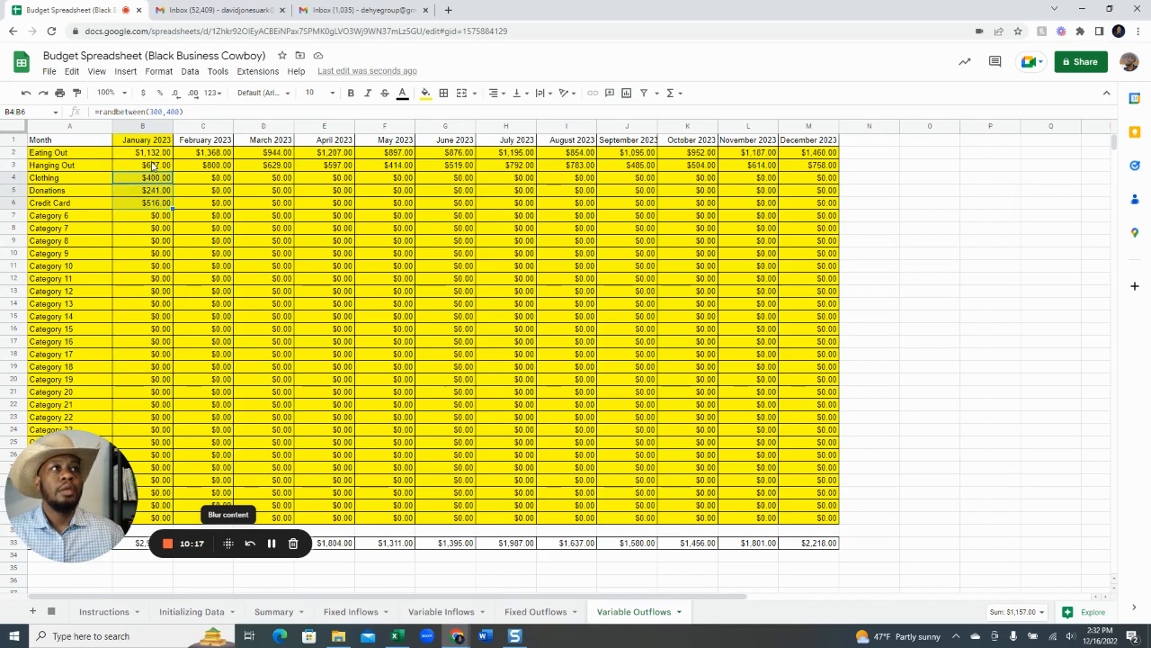
key(ctrl+shift+Right)
key(ctrl+r)
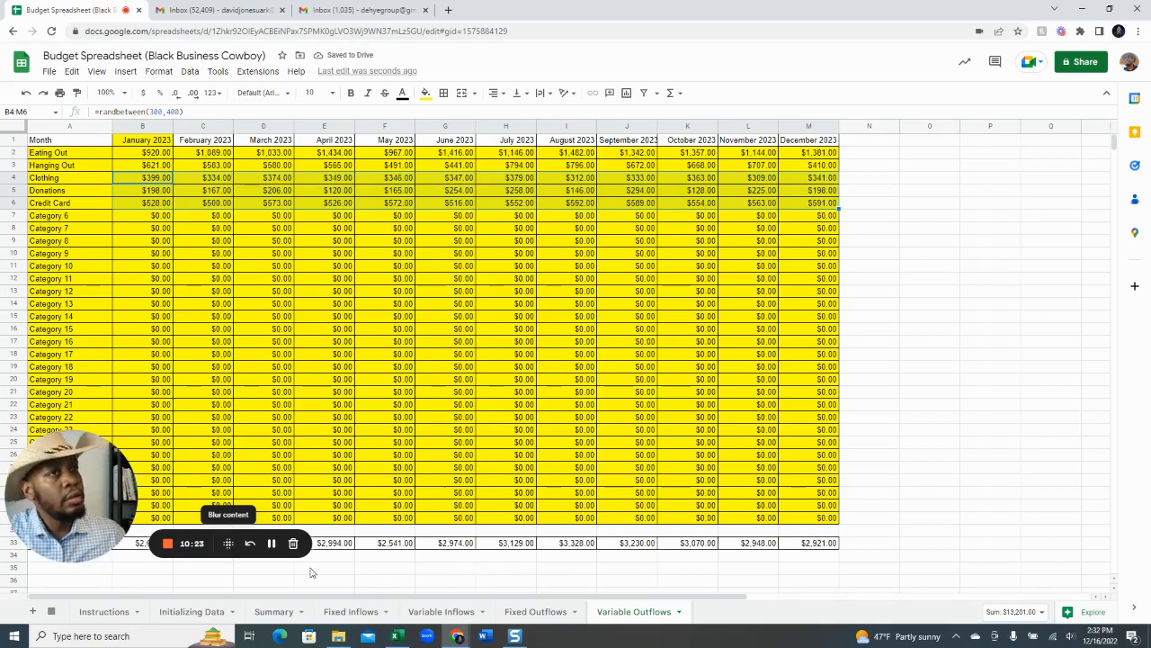
Open the Summary sheet to review the monthly inflows, outflows, delta and accumulated amounts.
click(266, 612)
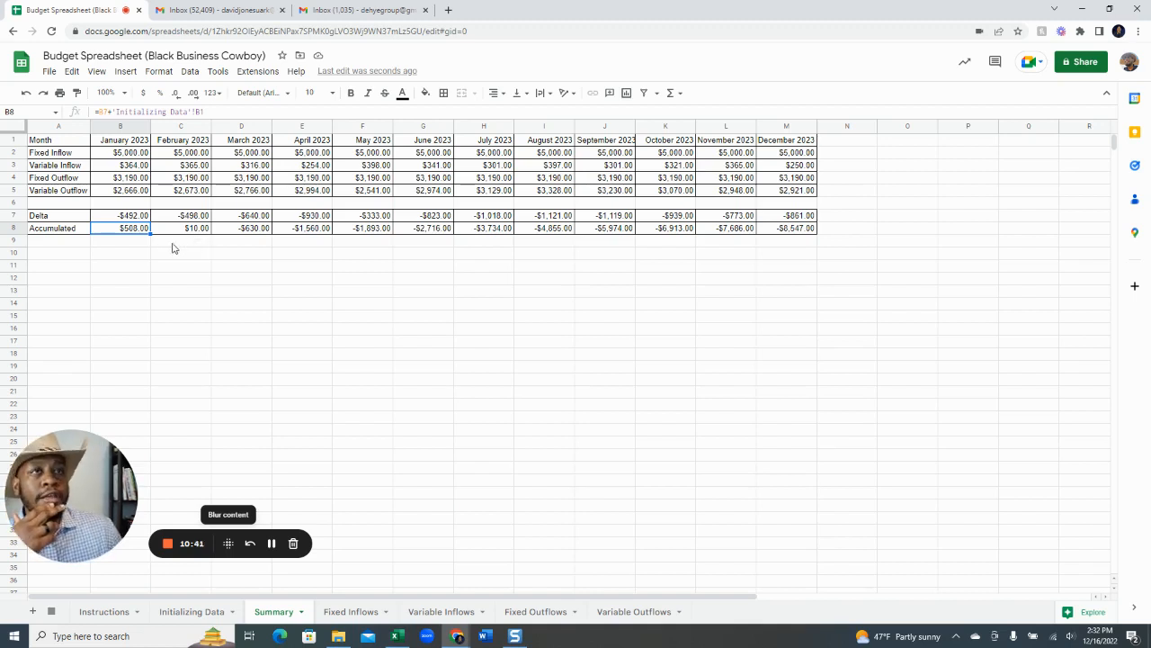
Check the Initializing Data sheet, and on the Summary sheet show the average of the January to December 2023 Delta amounts.
click(180, 612)
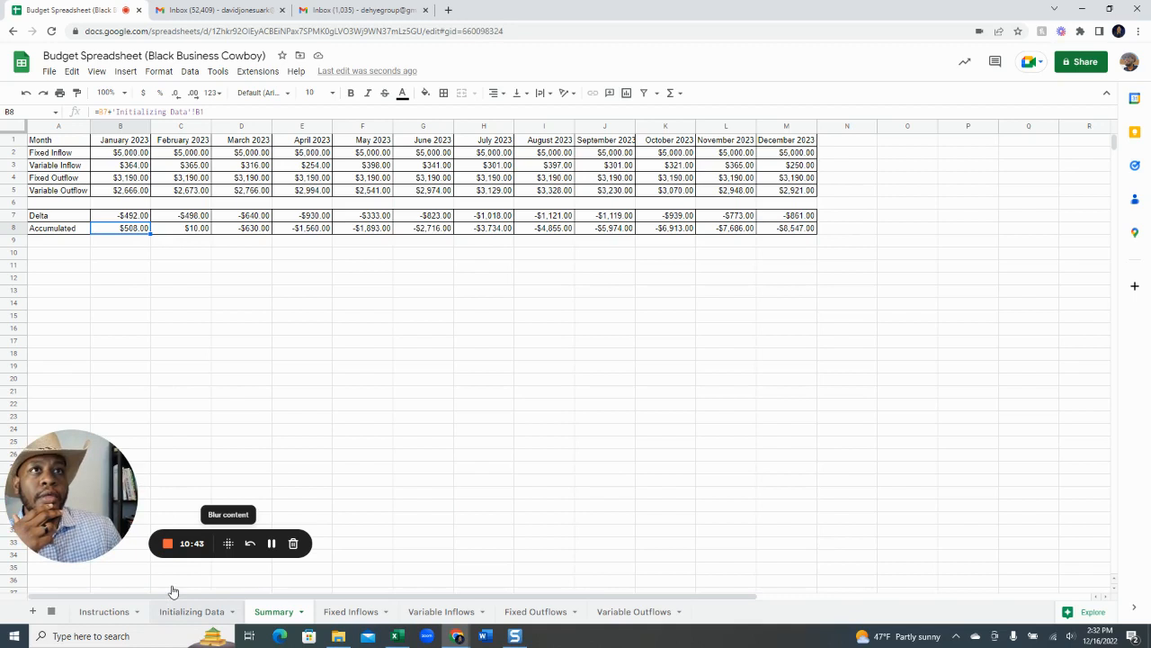
click(258, 609)
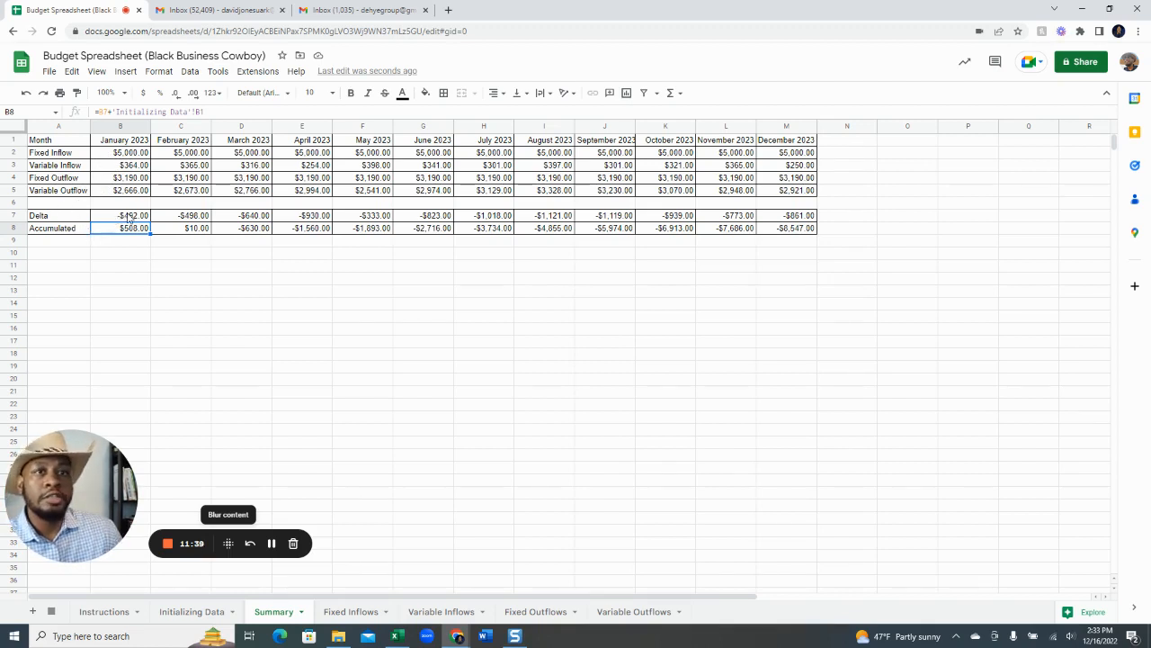
drag(123, 218, 800, 220)
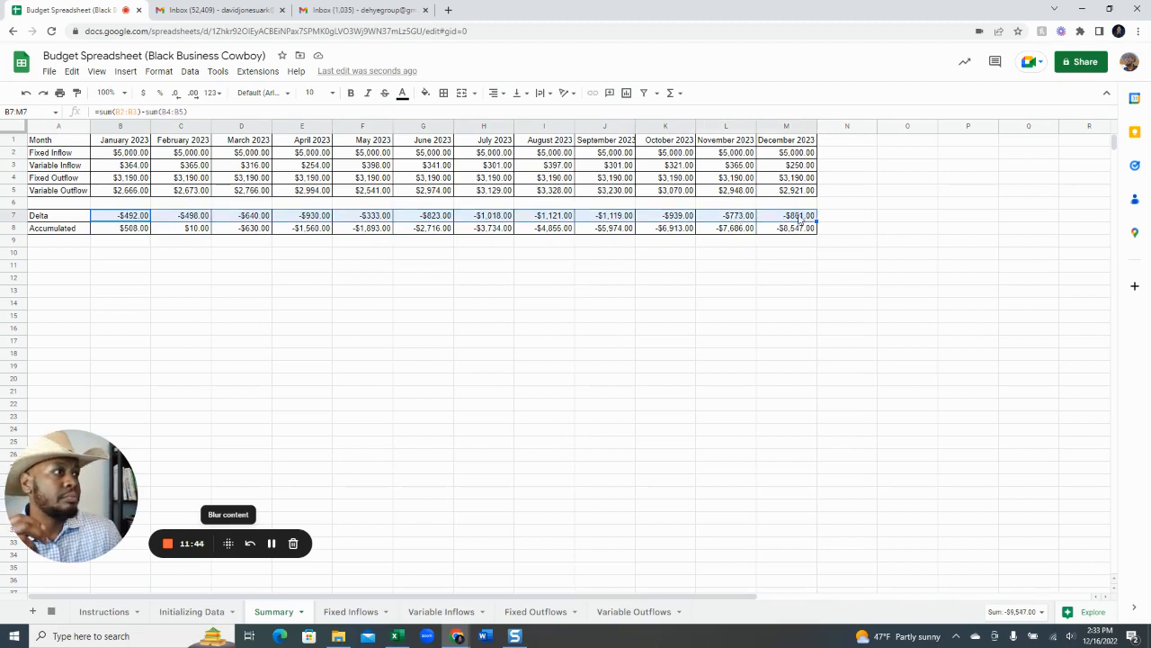
click(1041, 614)
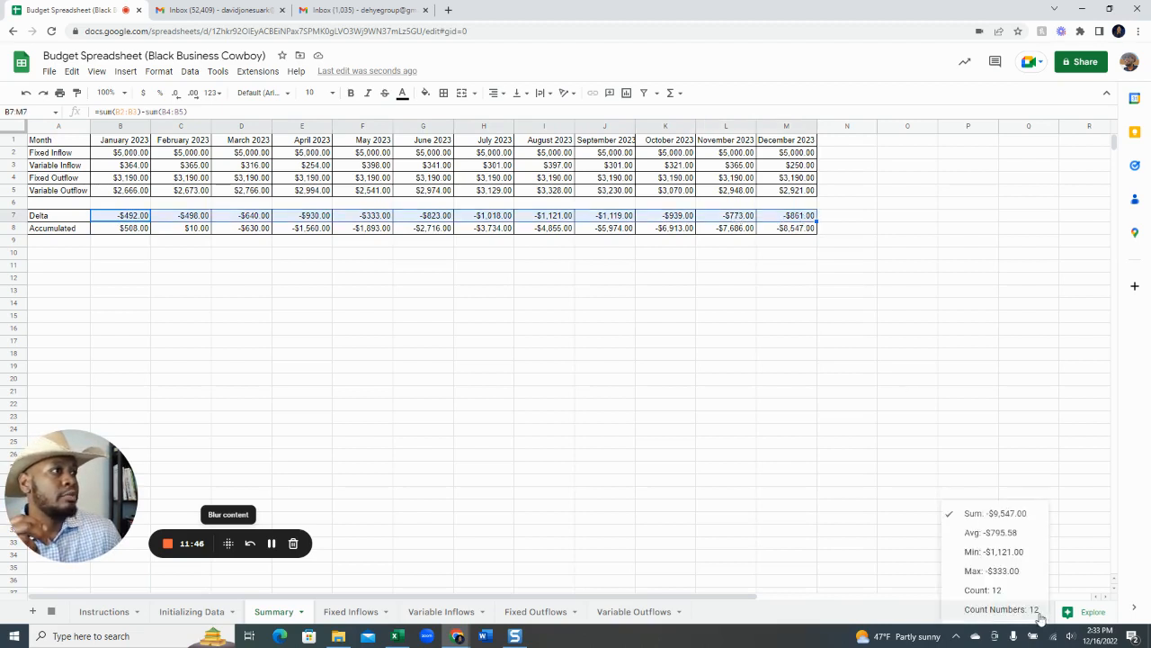
click(997, 533)
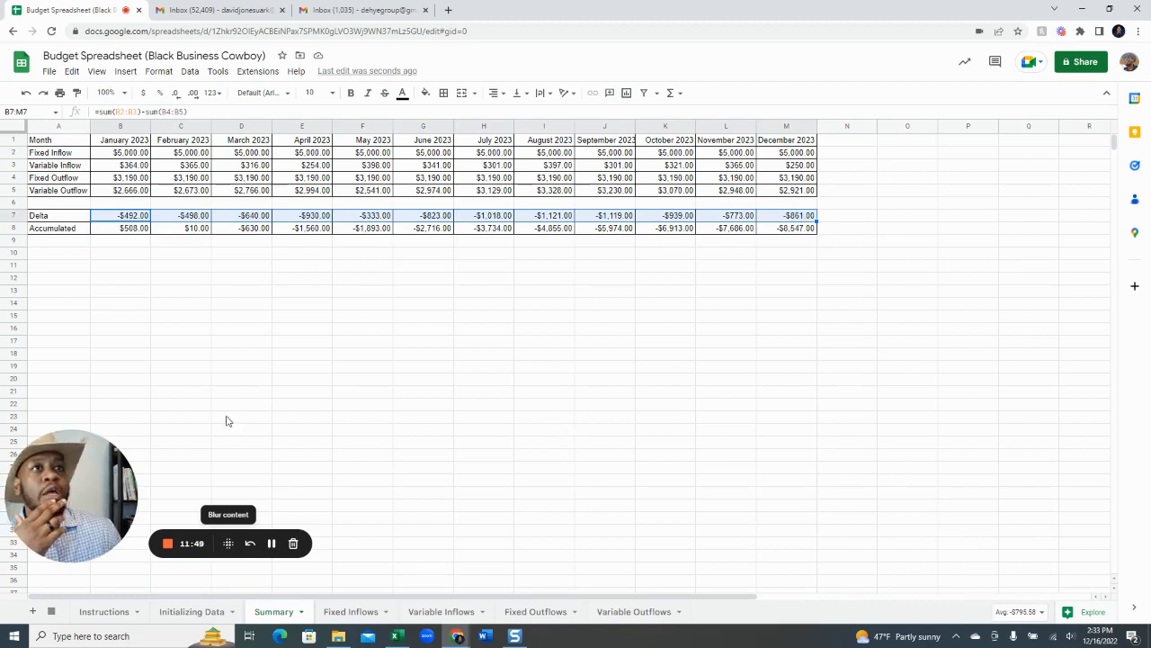
click(544, 417)
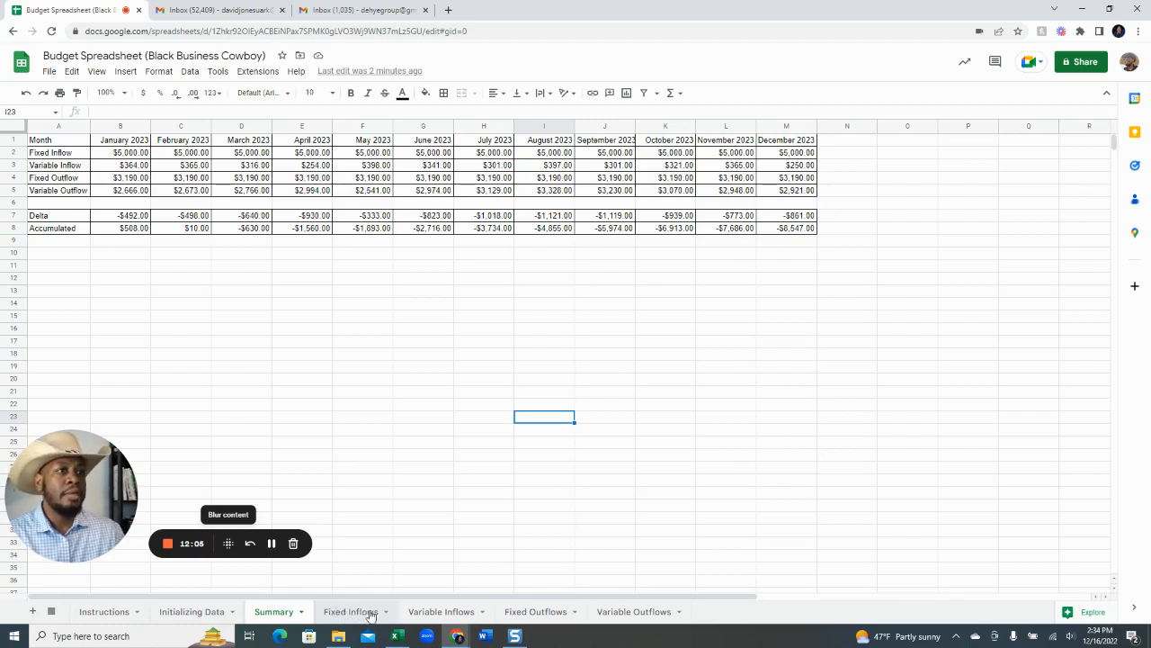
Change the January 2023 Side Hustle formula on the Variable Inflows sheet to =randbetween(800,1200).
click(424, 613)
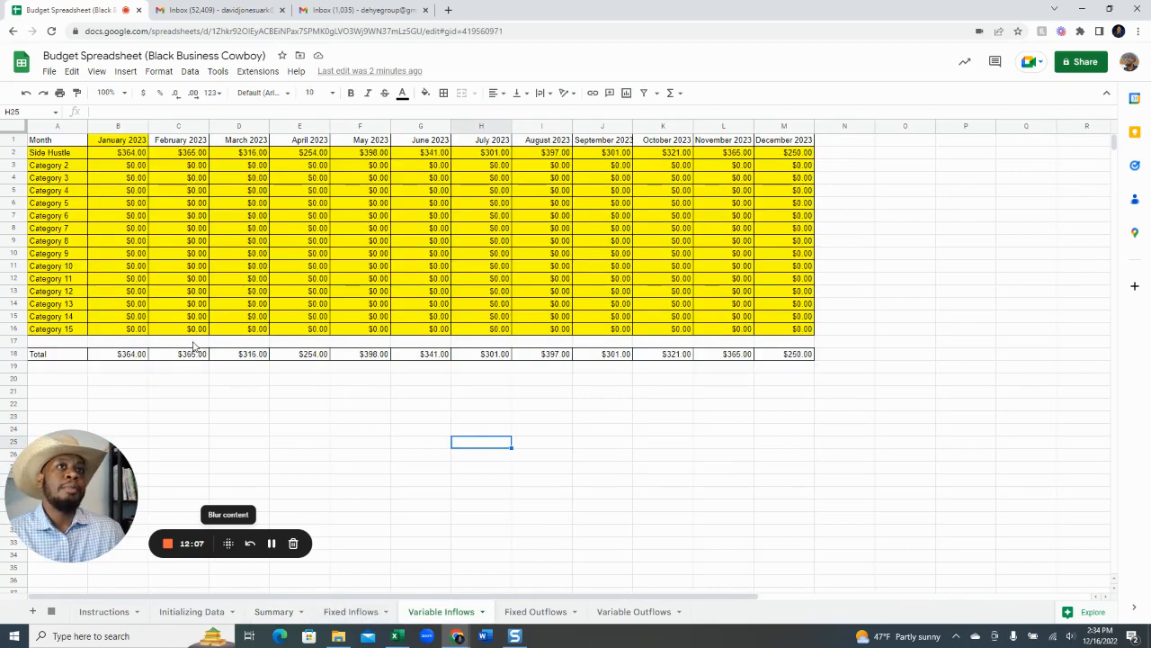
click(125, 166)
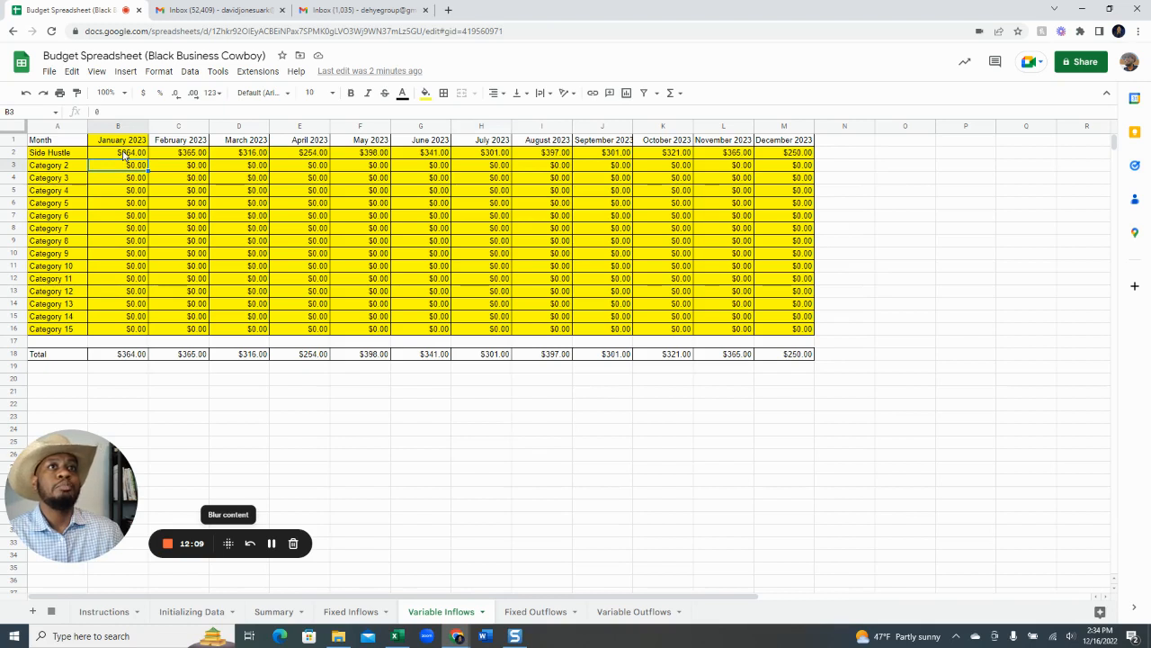
click(124, 154)
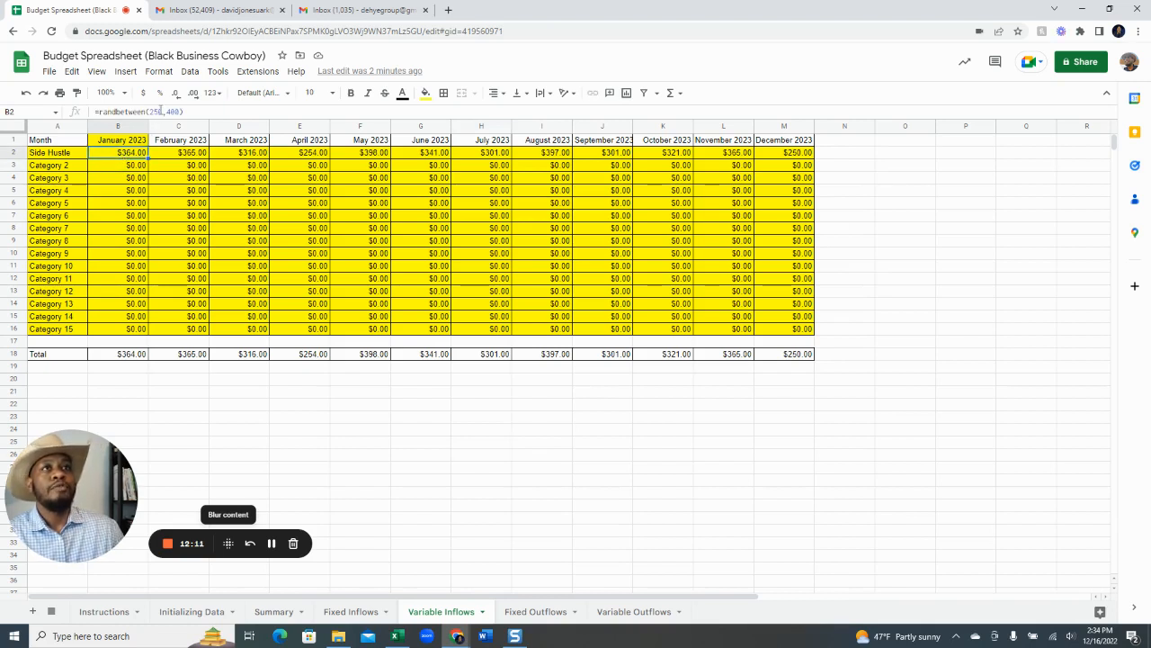
click(161, 111)
key(BackSpace)
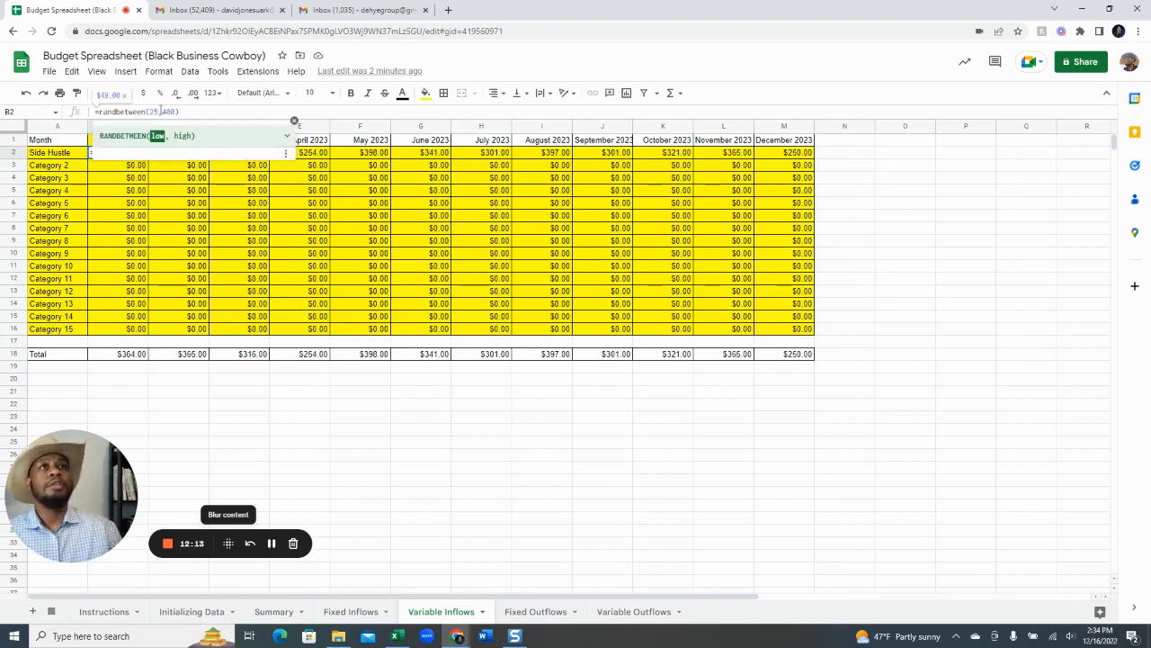
key(BackSpace)
text(800)
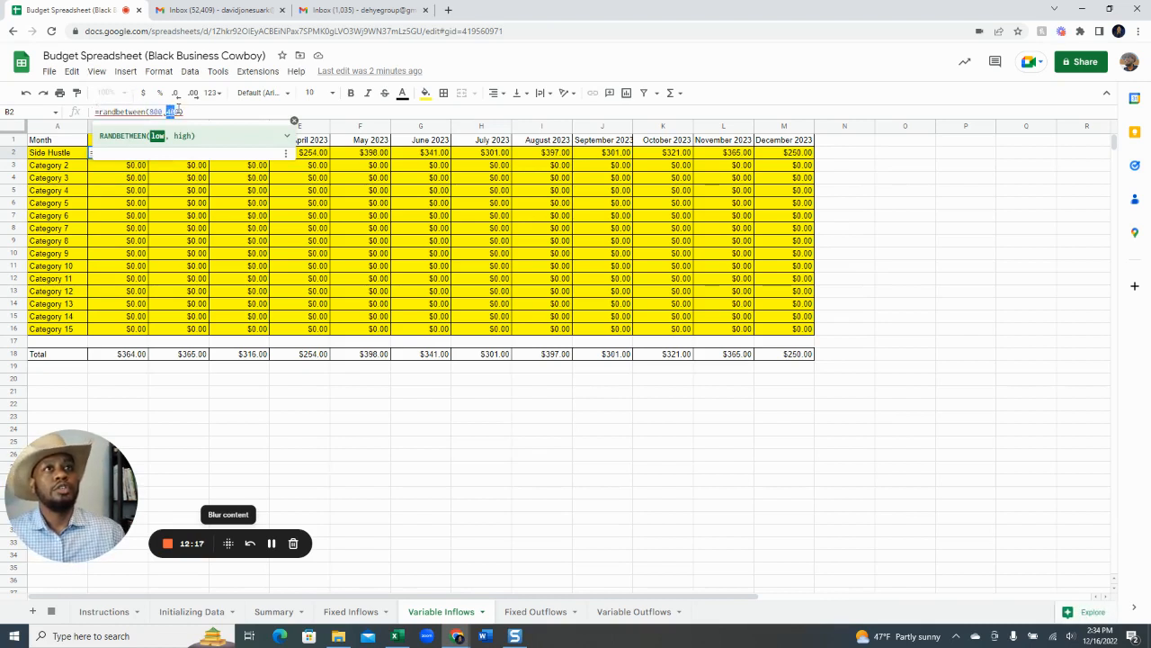
double_click(172, 112)
text(120)
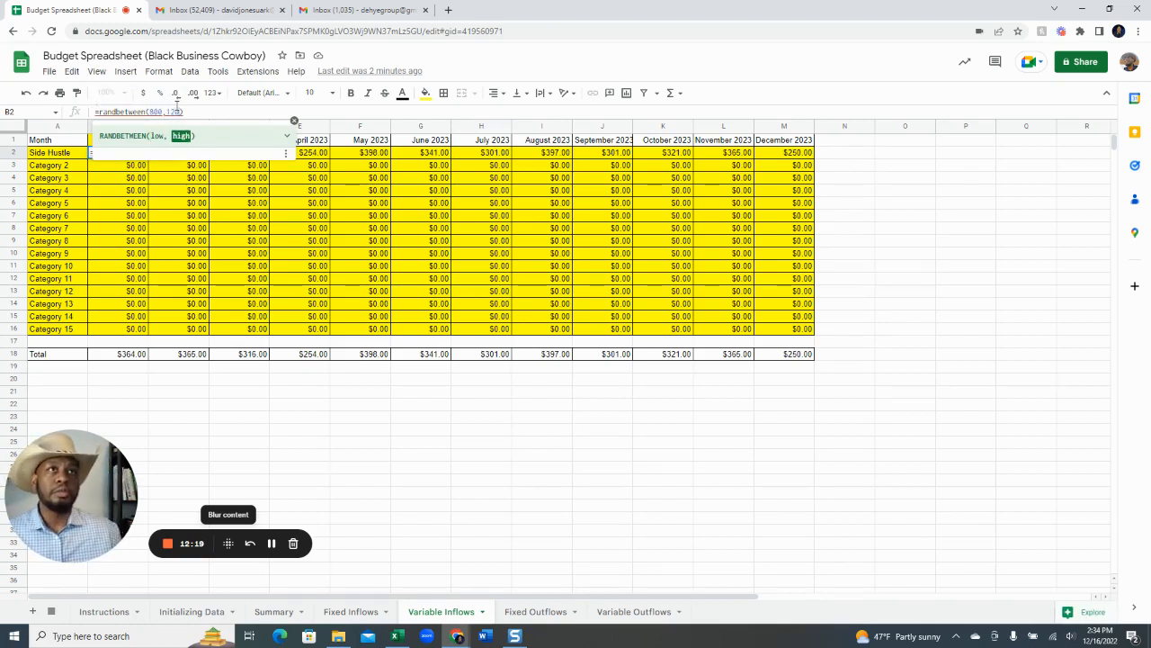
text(0)
key(Return)
Fill the January 2023 Side Hustle formula across all months to December 2023.
key(Up)
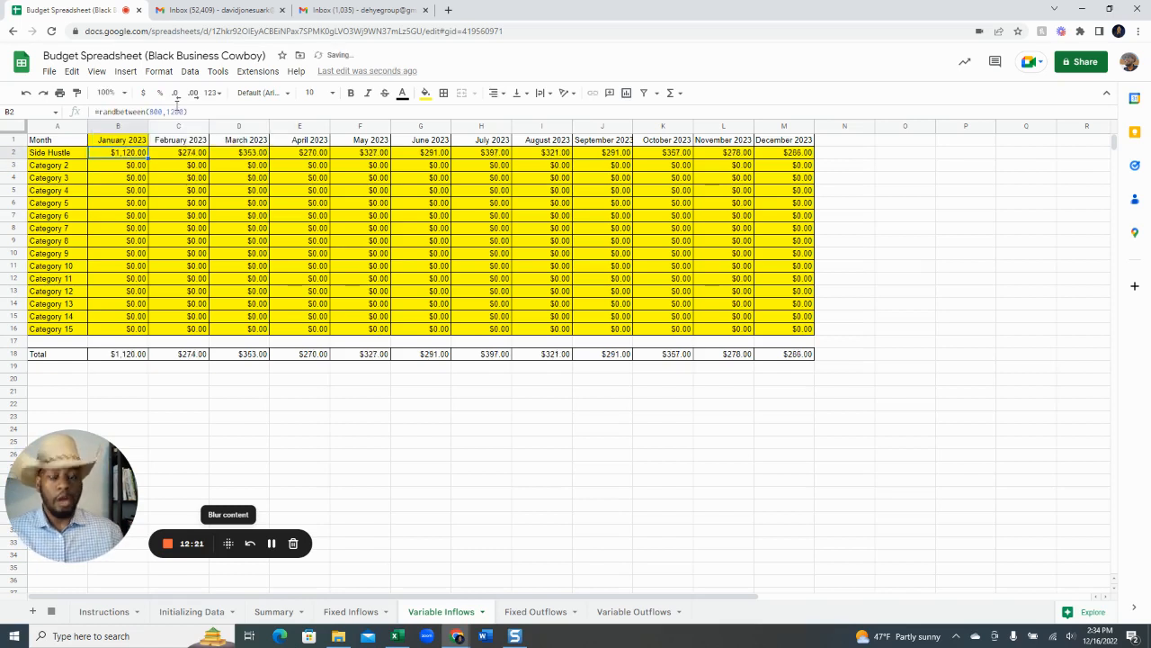
key(ctrl+shift+Right)
key(ctrl+r)
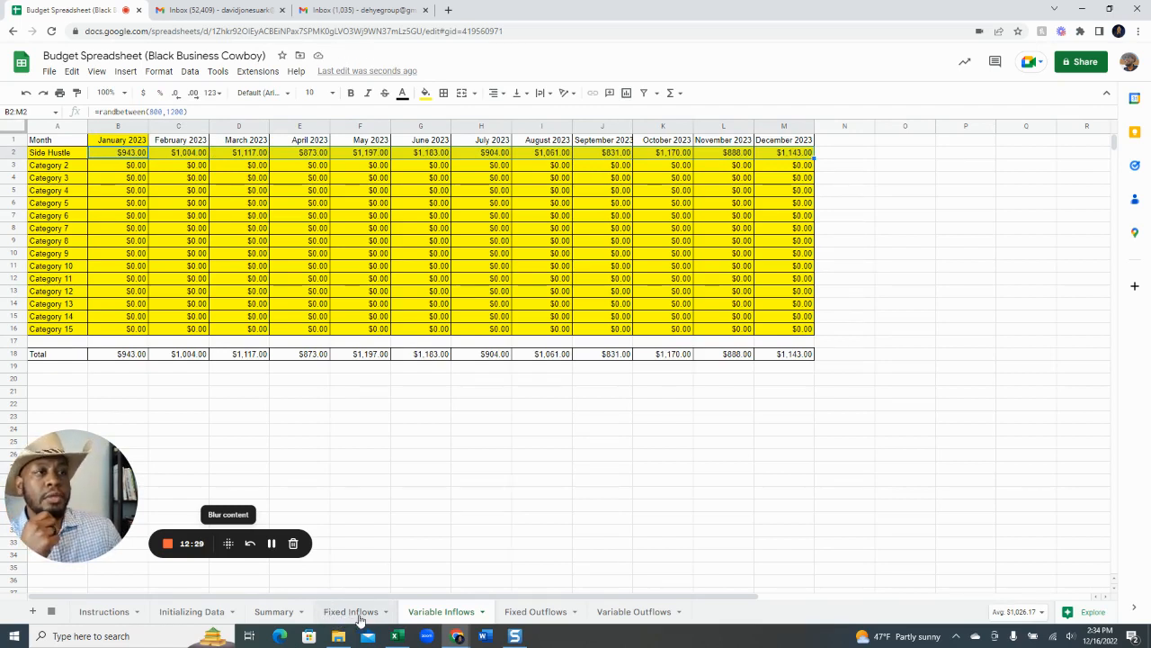
Review the monthly Summary amounts, including the source of the January 2023 Fixed Outflow, and the categories on the Fixed Outflows sheet.
click(279, 615)
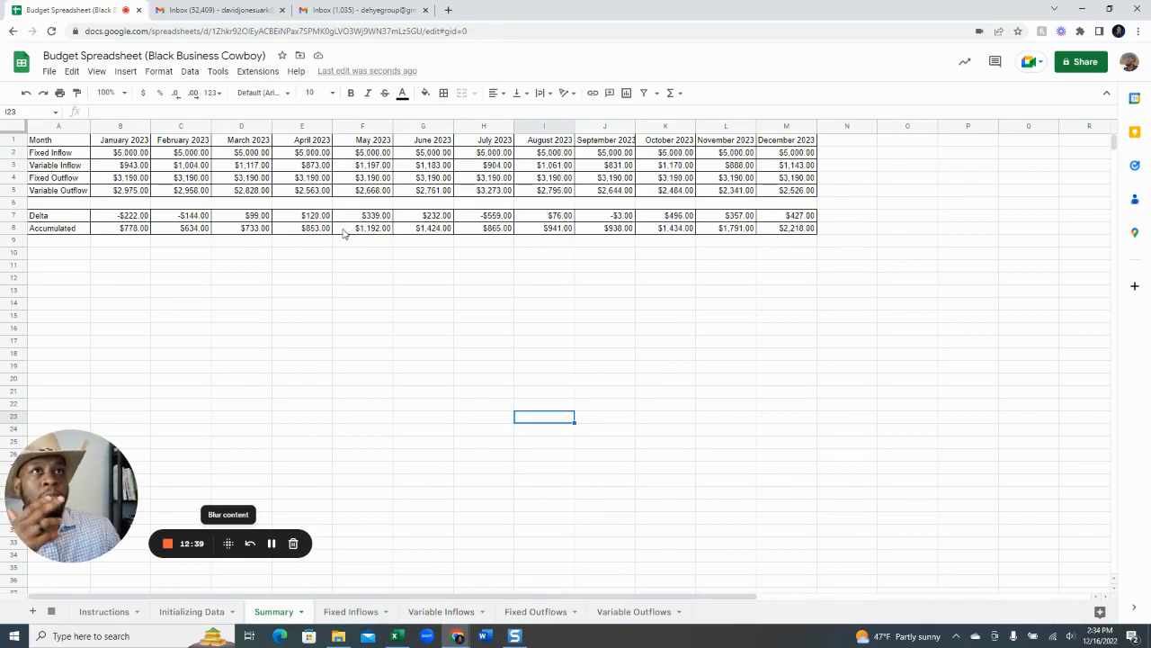
click(124, 178)
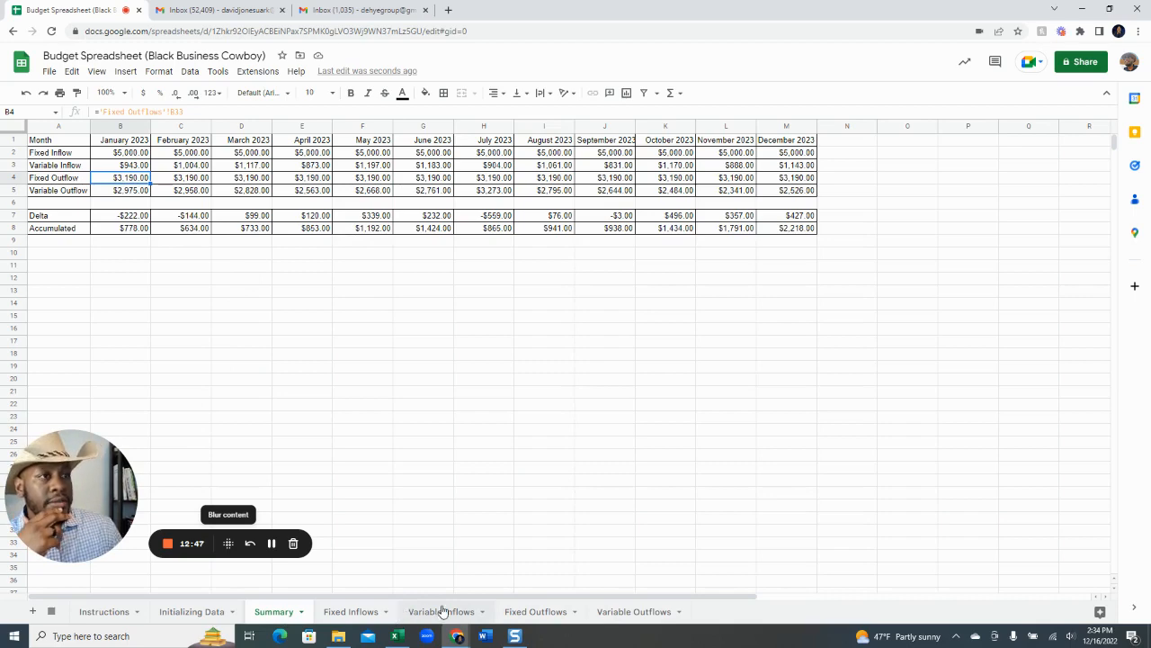
click(526, 611)
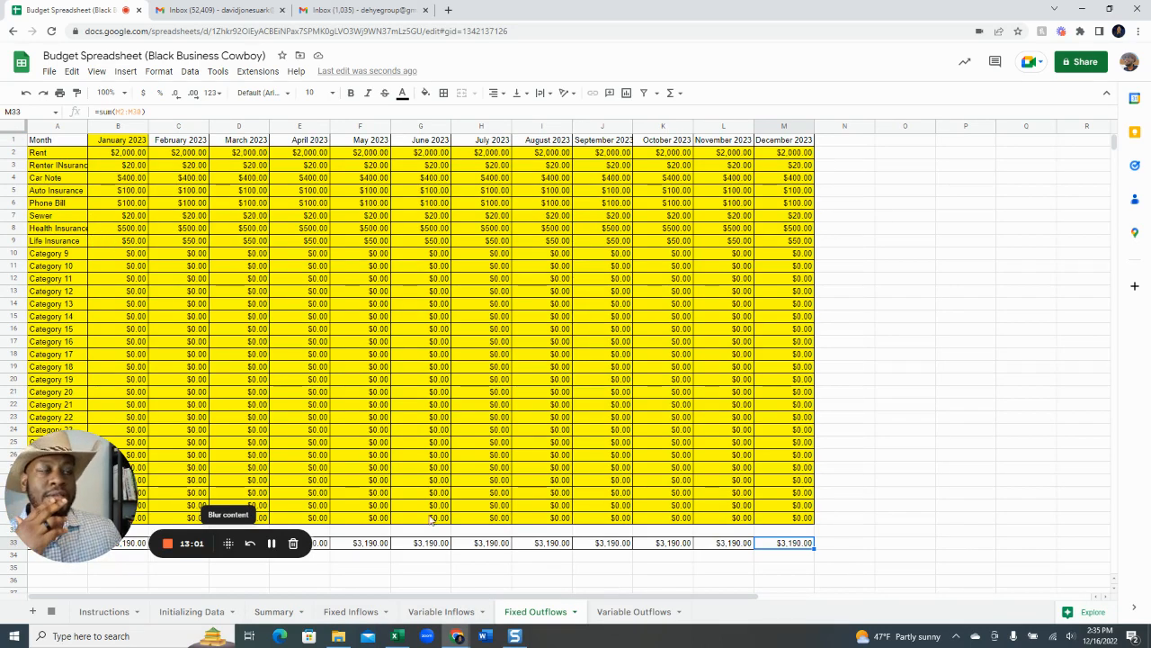
Change the January 2023 Eating Out formula on the Variable Outflows sheet to =(randbetween(400,500)) and fill it across to December 2023.
click(617, 615)
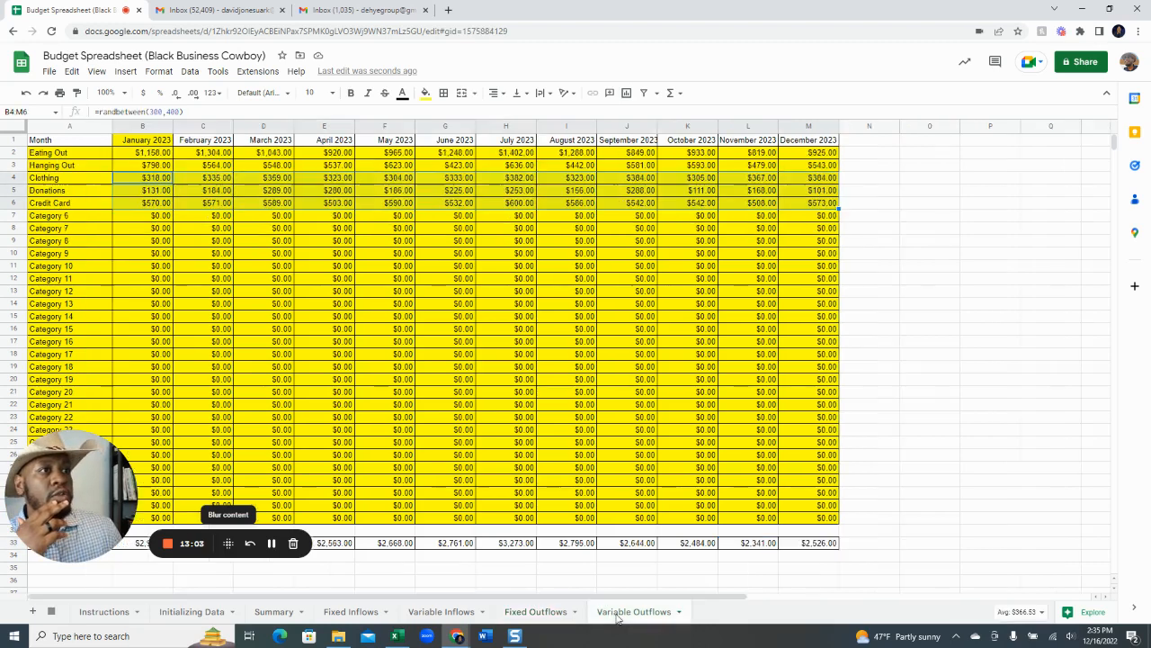
click(149, 153)
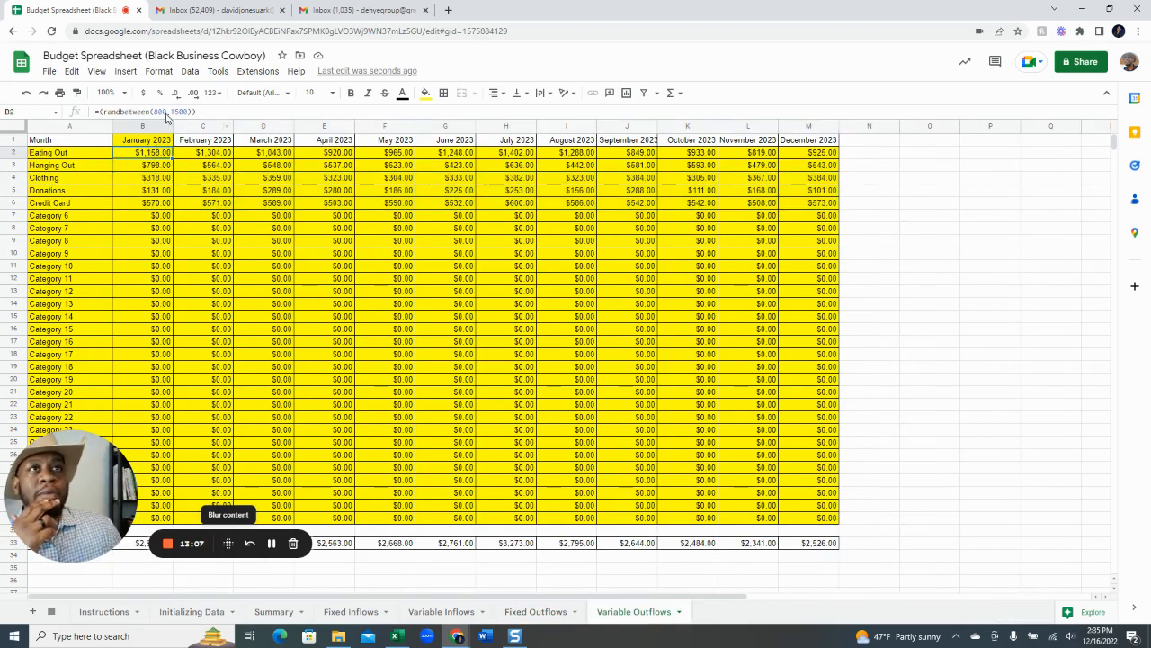
click(165, 111)
double_click(159, 111)
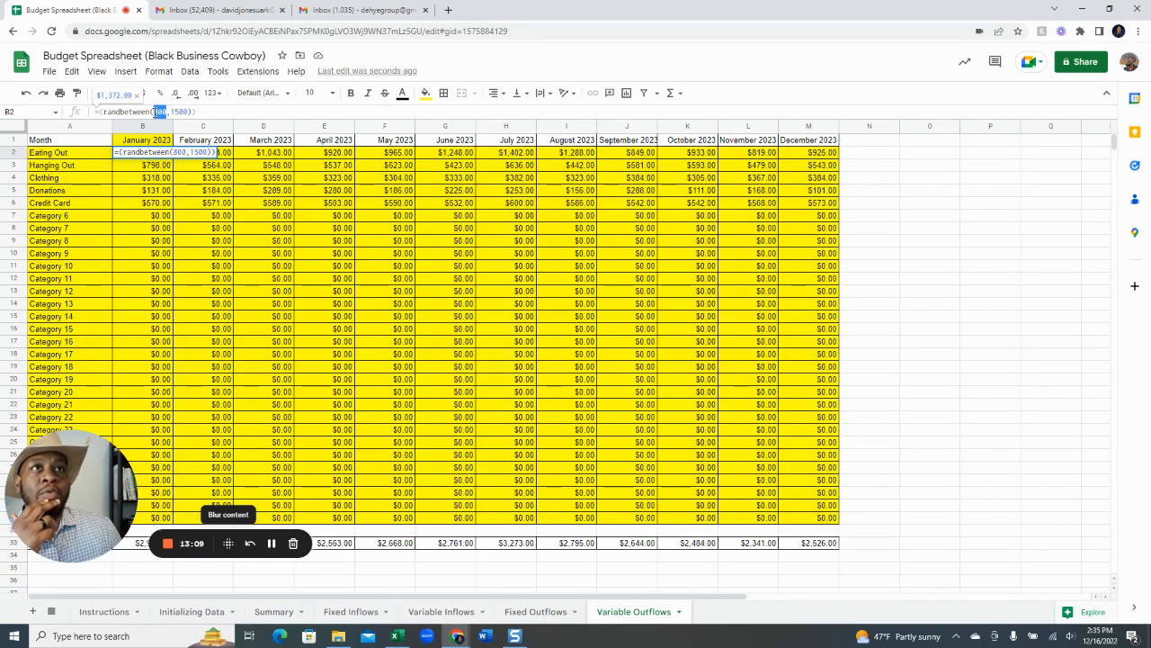
text(30)
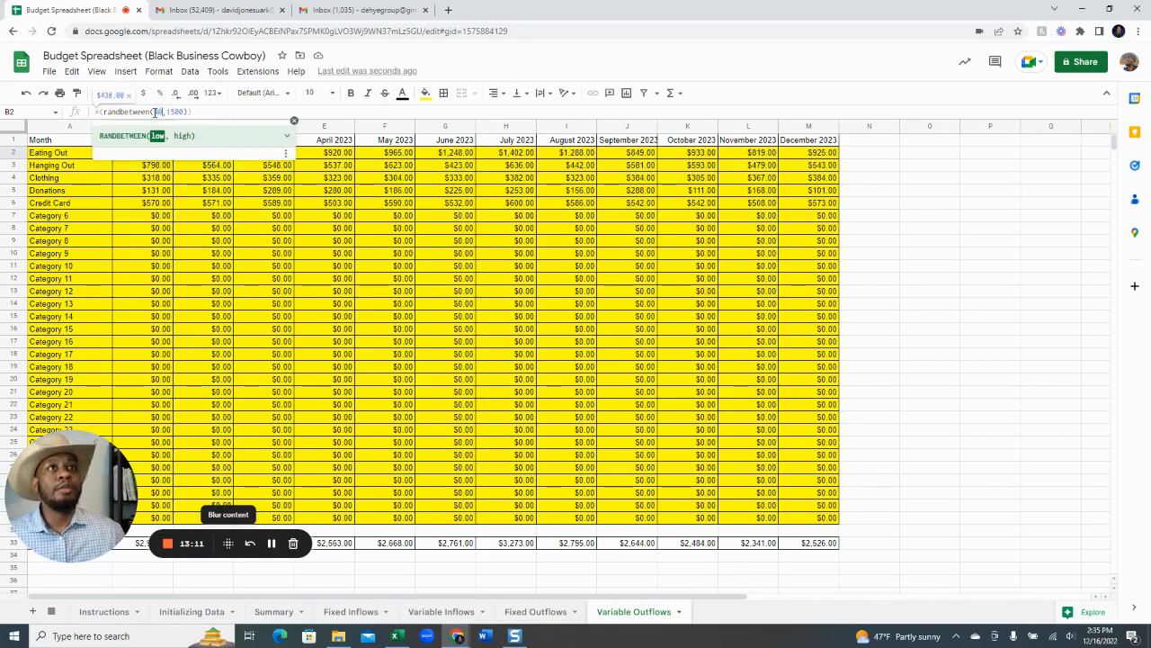
double_click(174, 112)
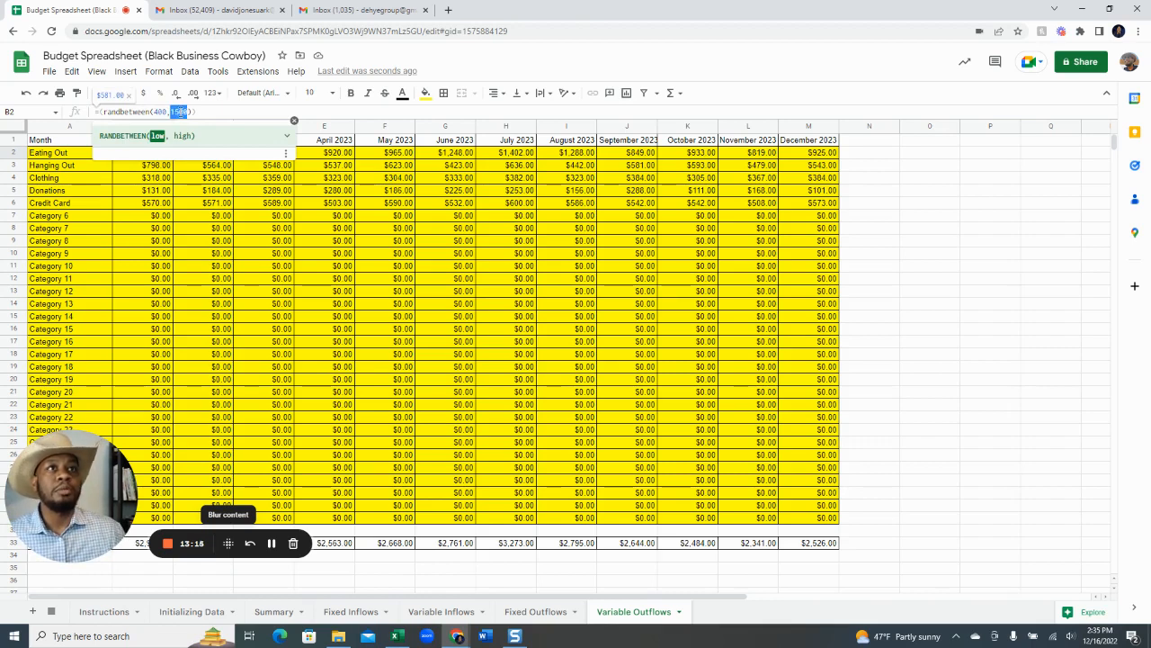
text(500)
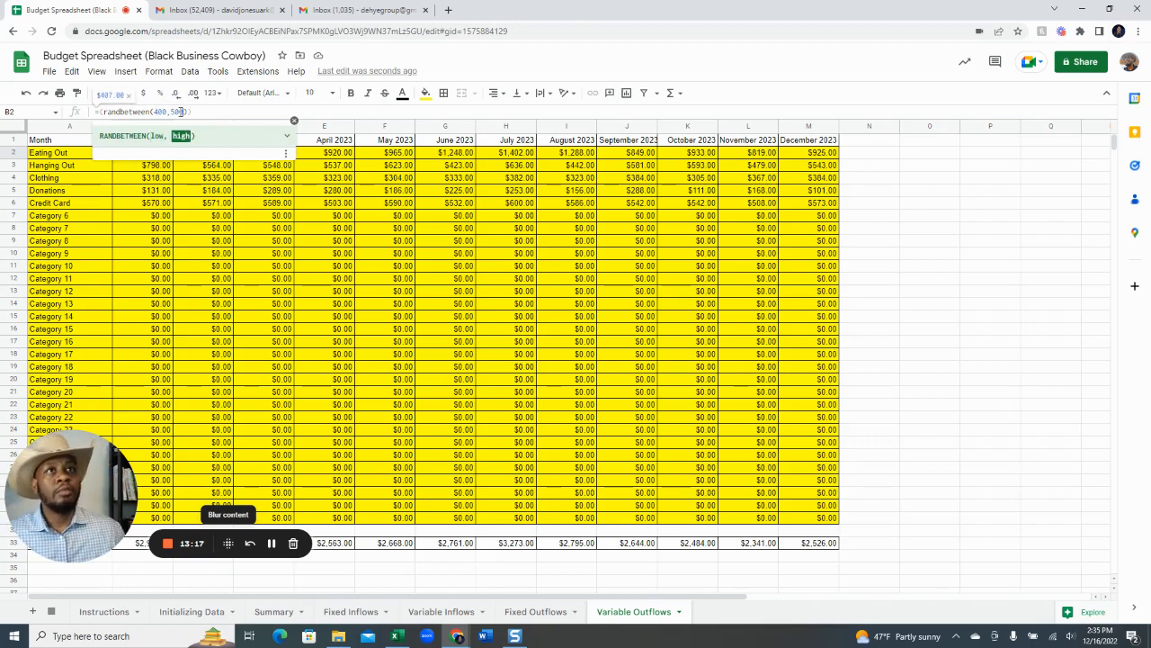
key(Return)
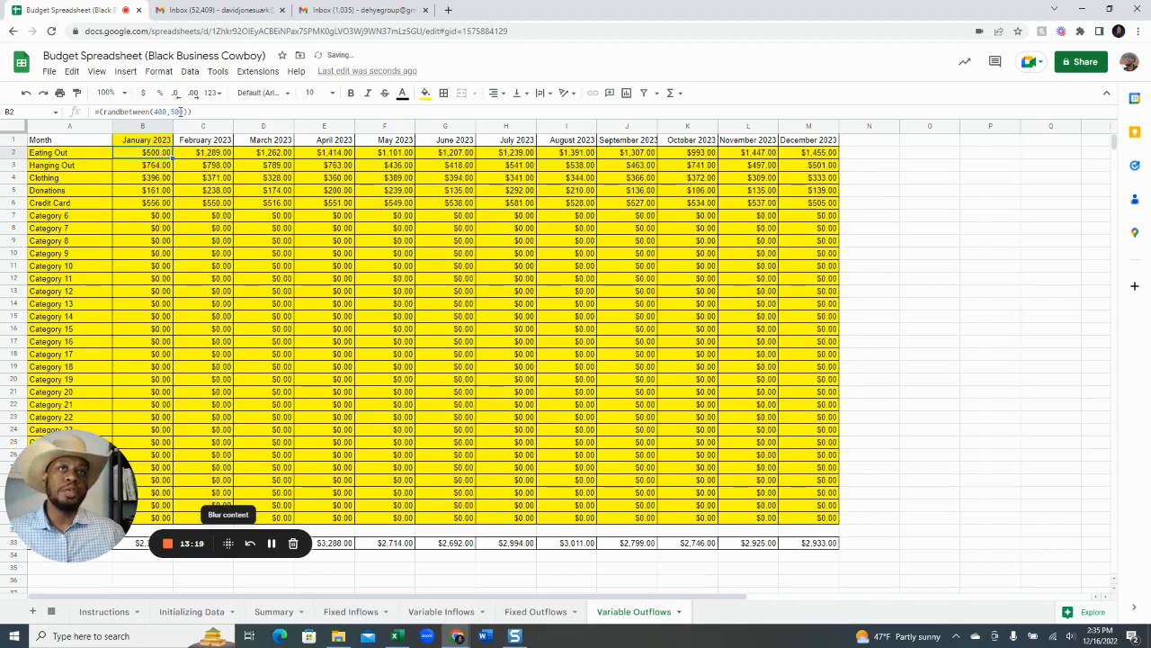
key(ctrl+shift+Right)
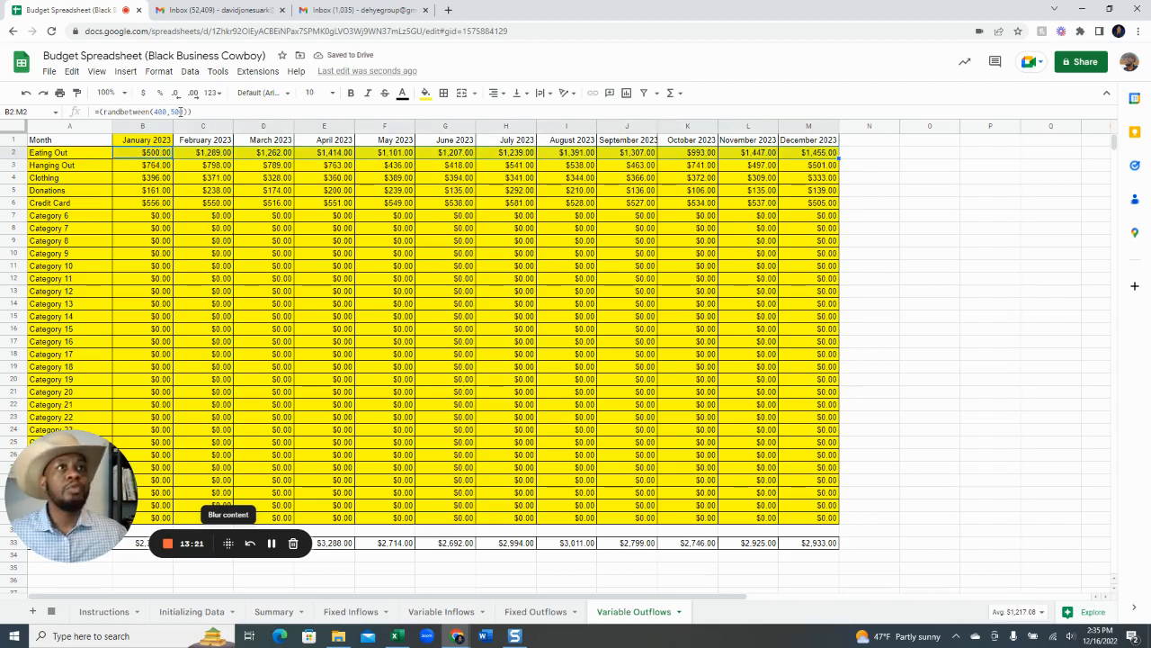
key(ctrl+r)
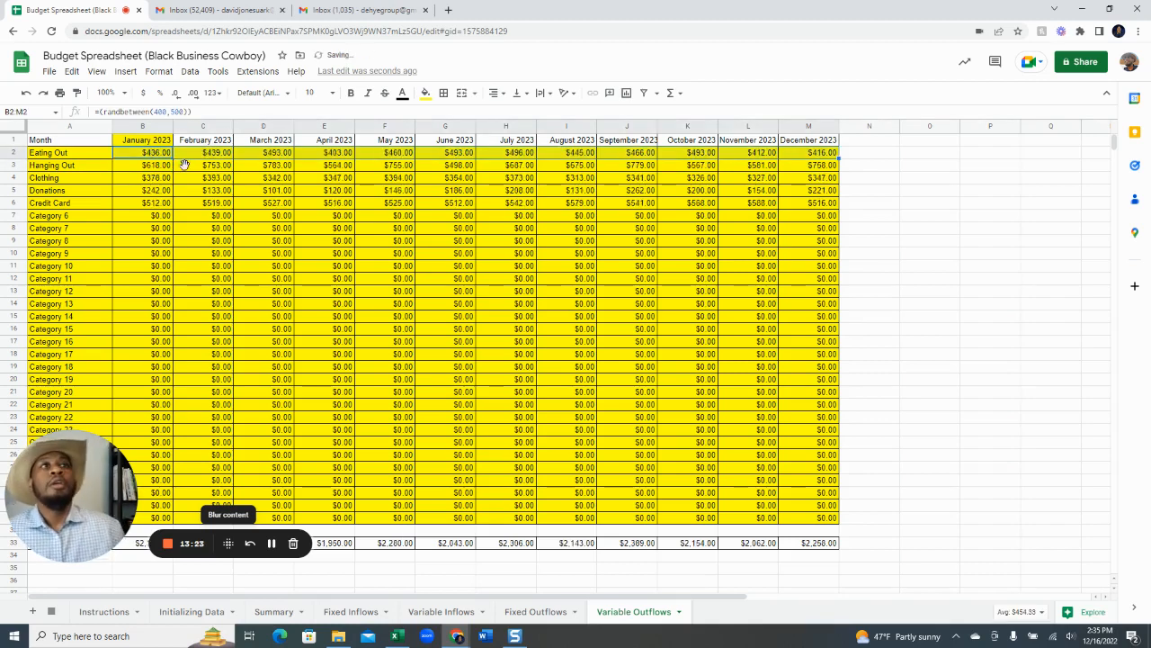
Change the January 2023 Hanging Out formula to =RANDBETWEEN(100,200) and fill it across to December 2023.
click(166, 167)
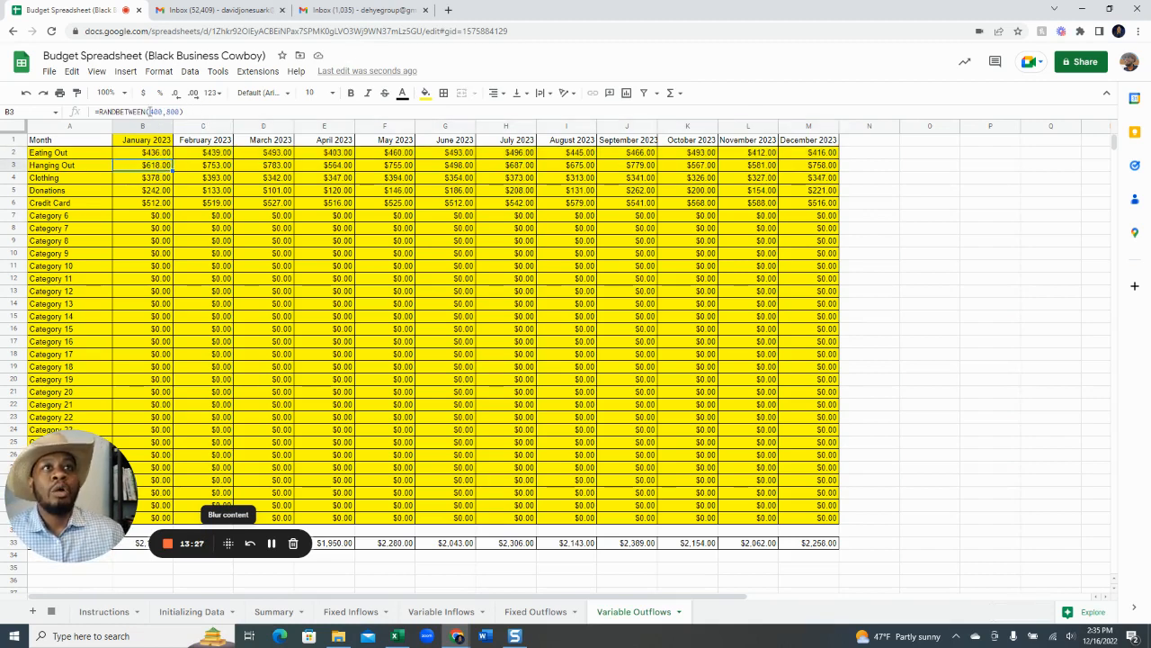
double_click(157, 111)
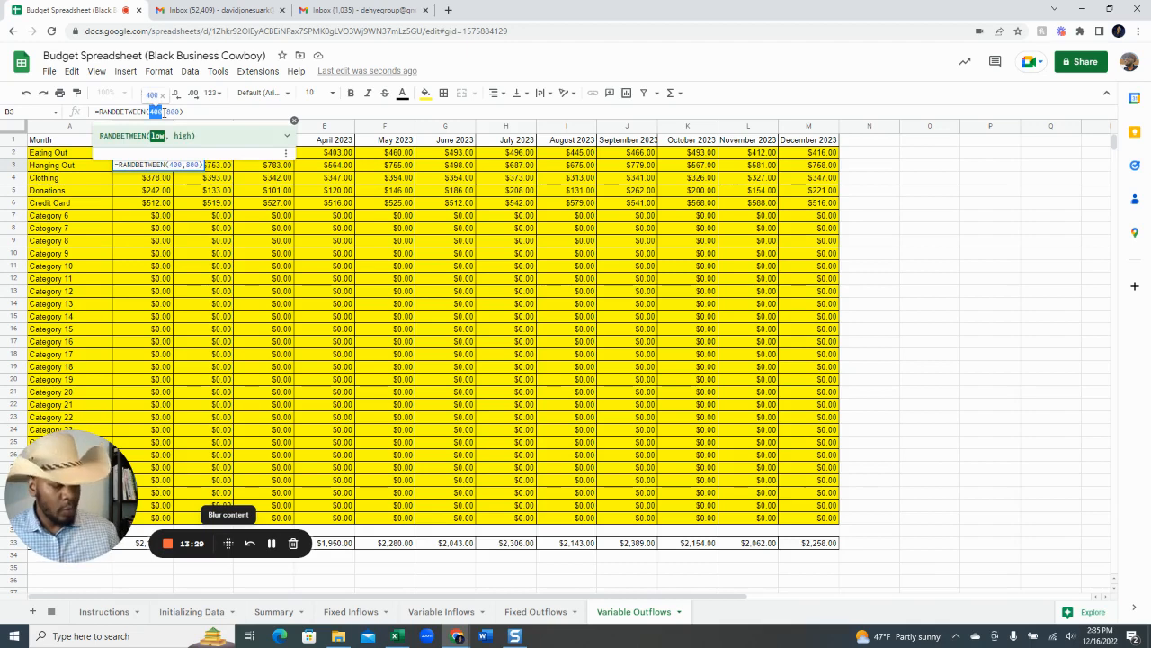
text(100)
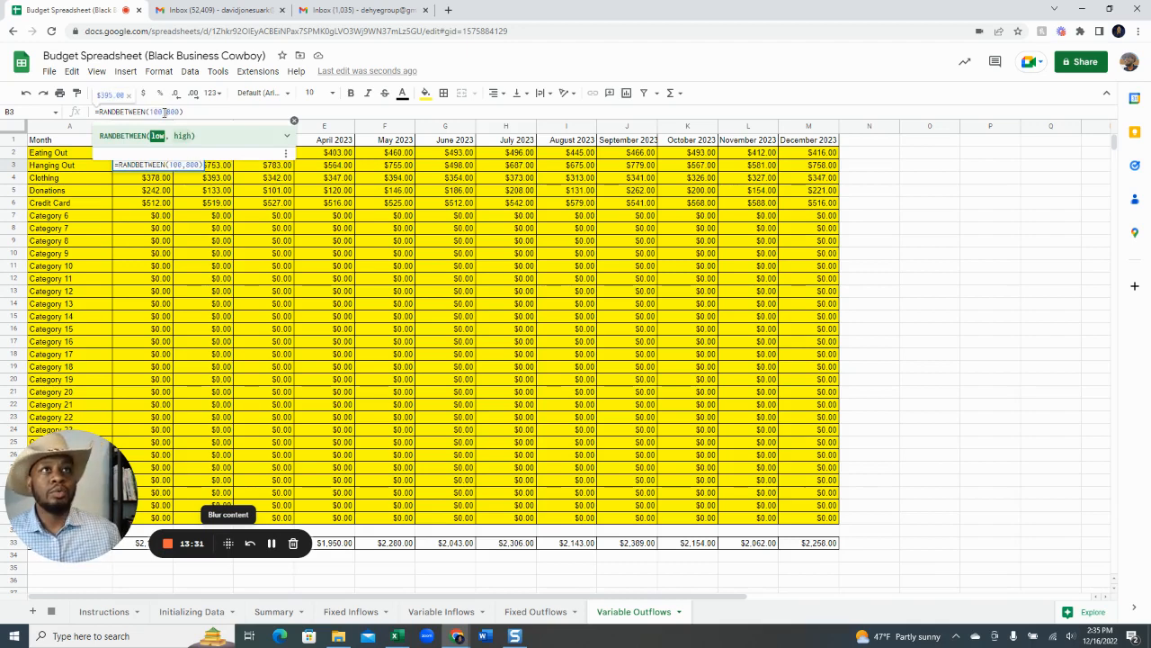
click(166, 112)
key(Delete)
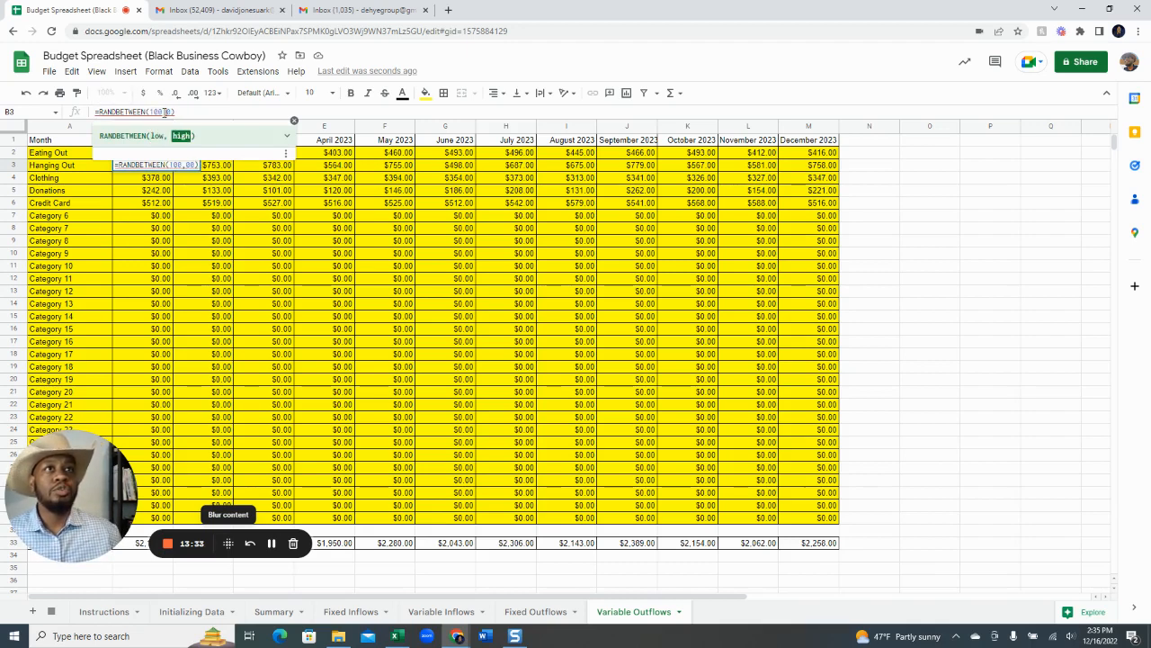
text(2)
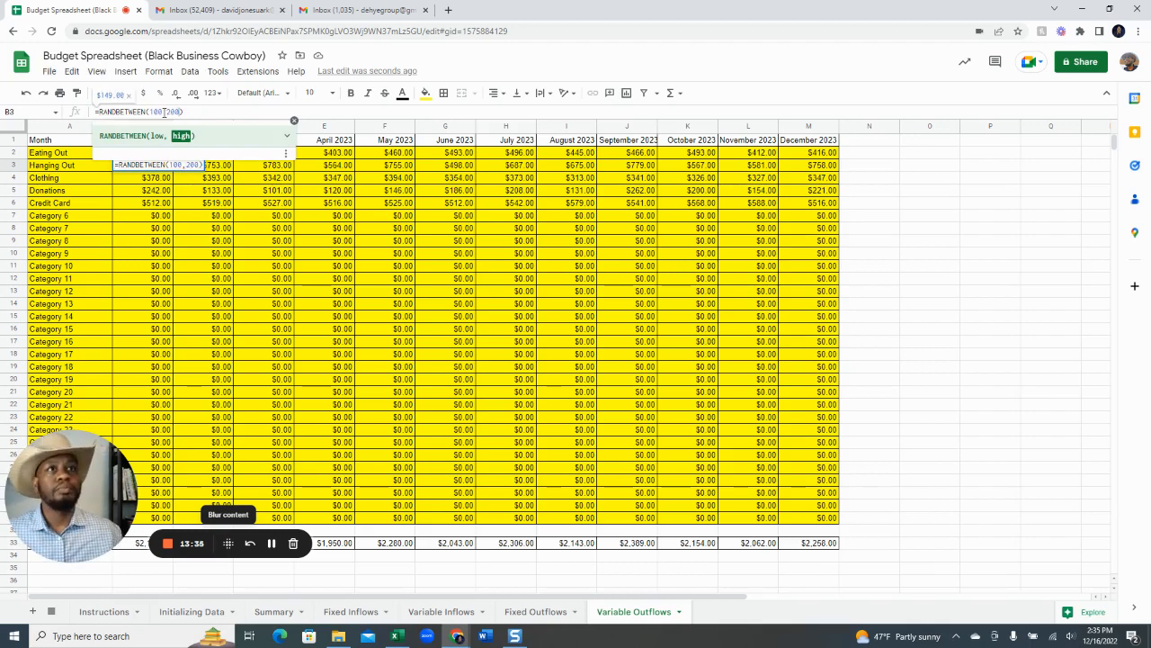
key(Return)
key(Up)
key(ctrl+shift+Right)
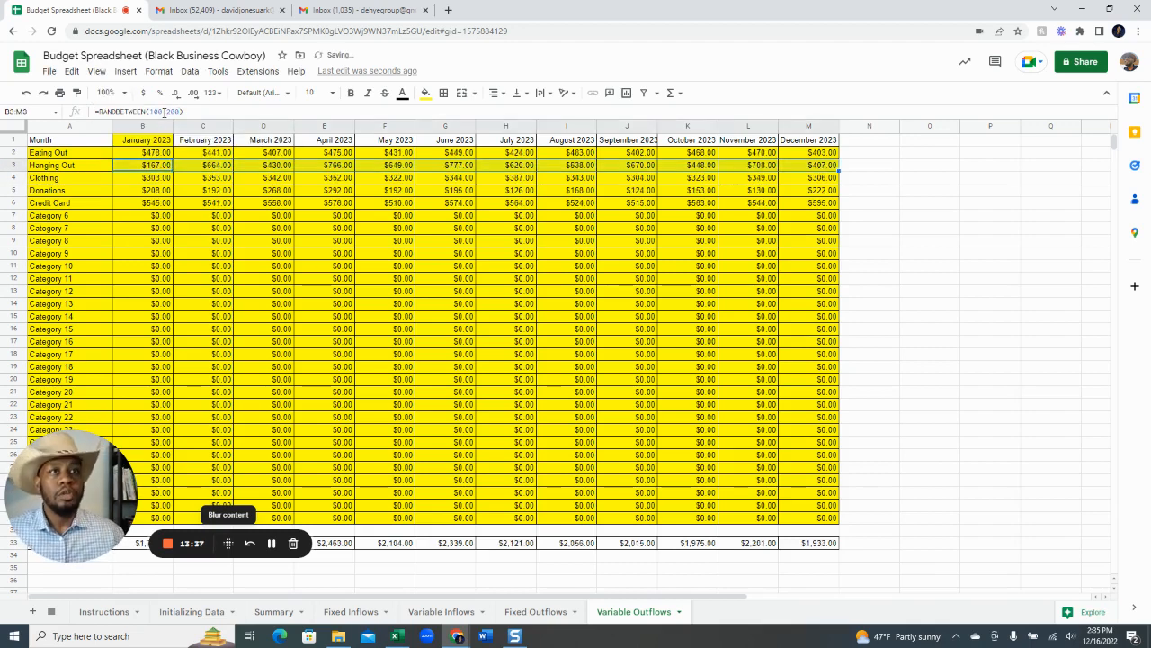
key(ctrl+r)
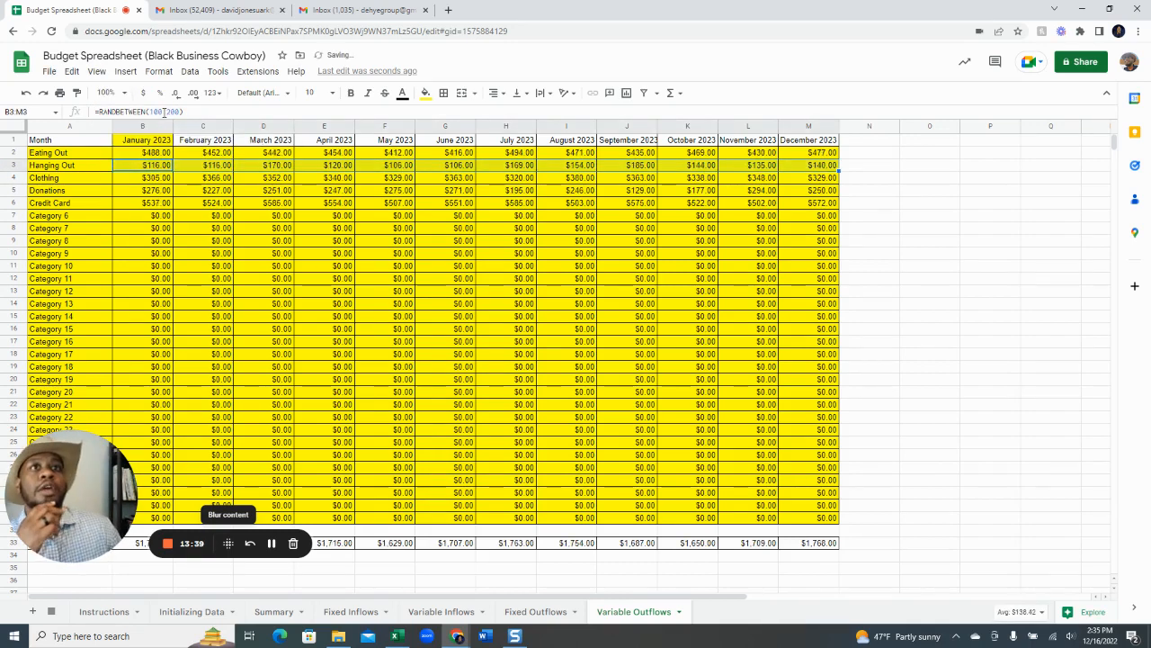
Review the January 2023 Clothing, Donations and Credit Card formulas on the Variable Outflows sheet and the monthly deltas on the Summary.
key(Down)
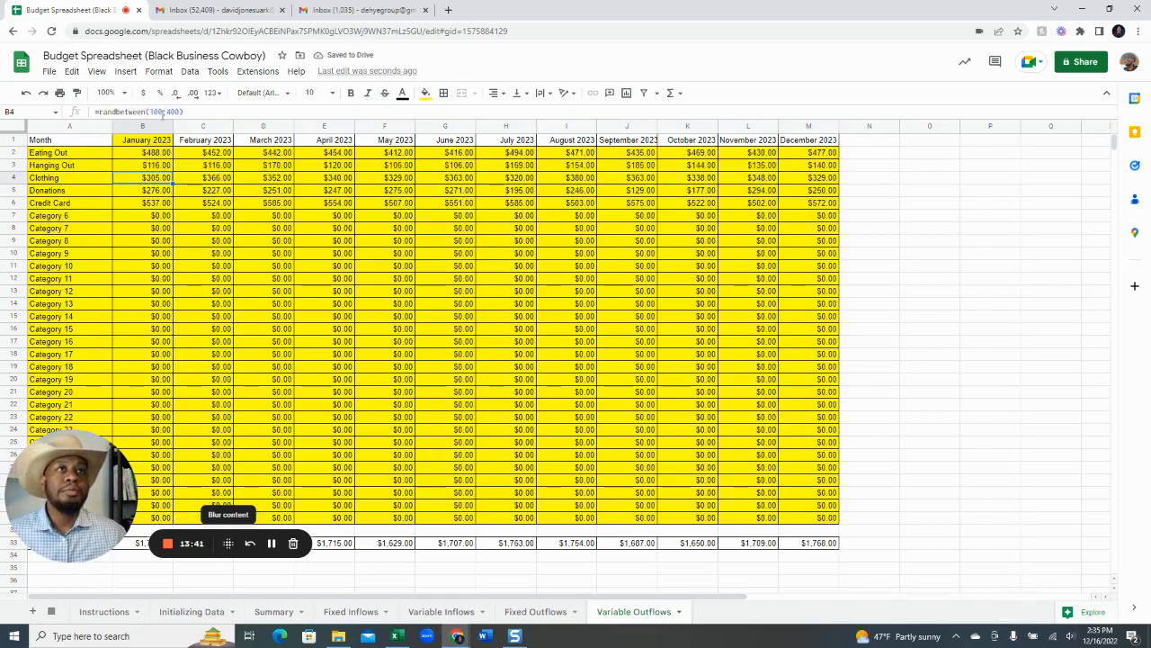
click(163, 112)
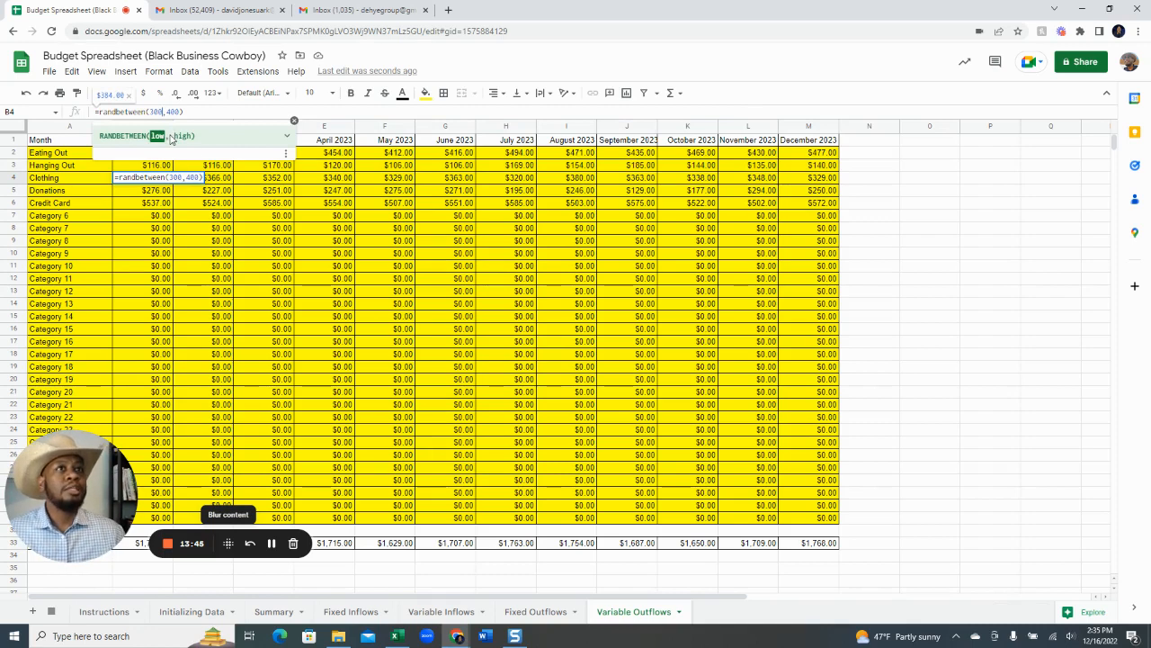
key(Escape)
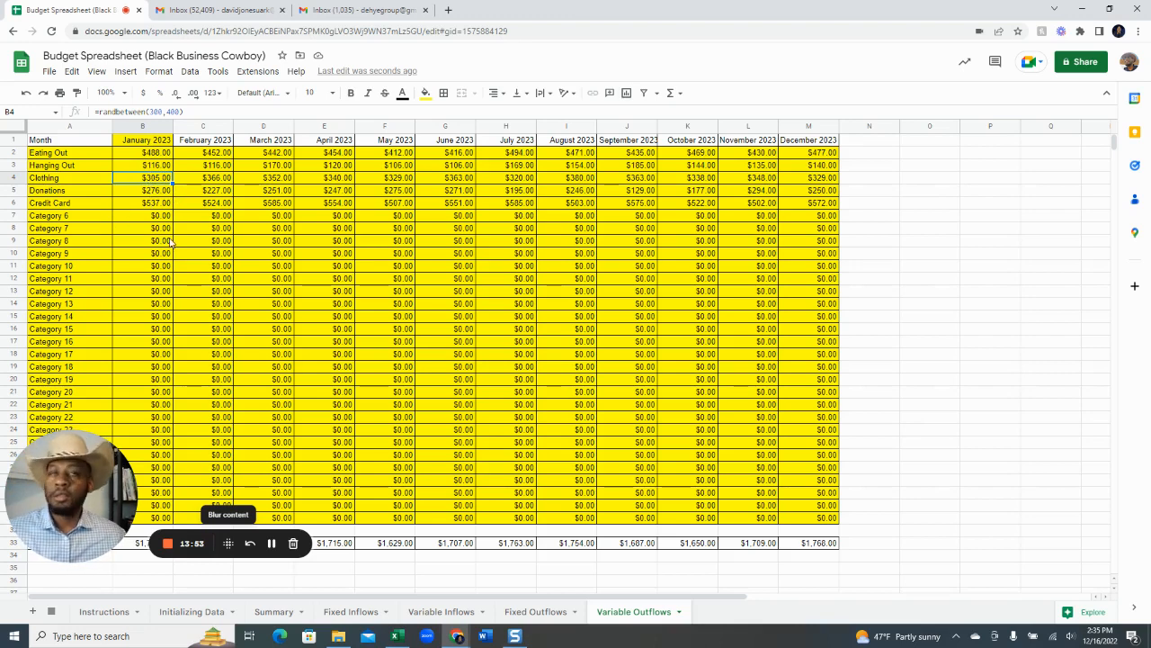
click(138, 193)
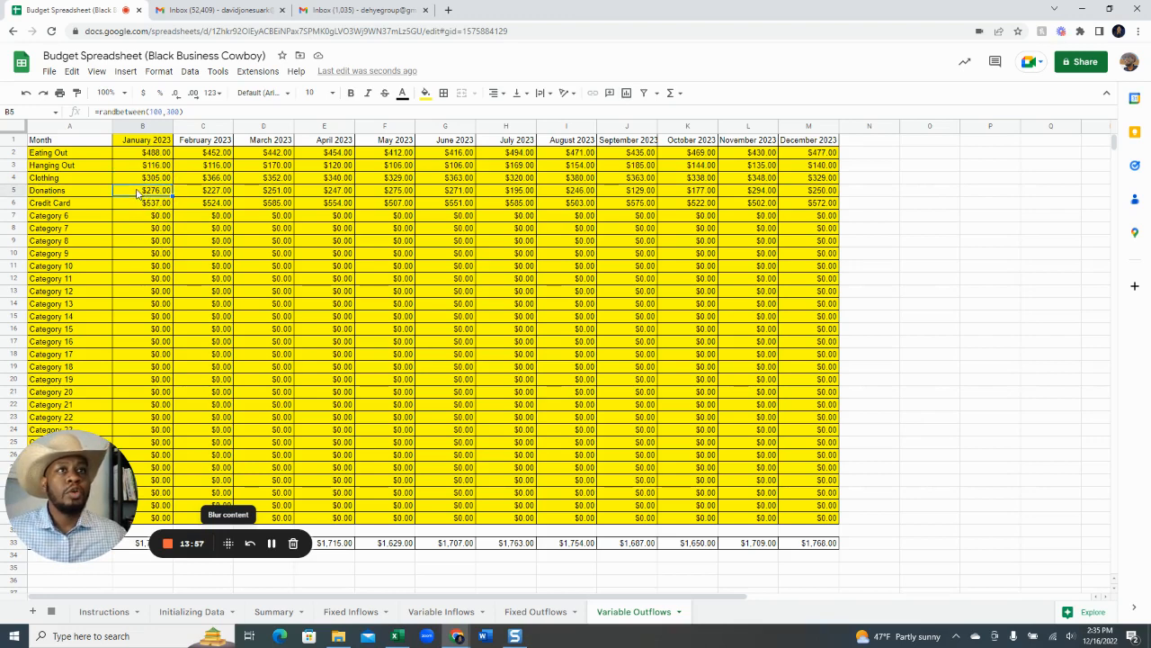
click(133, 206)
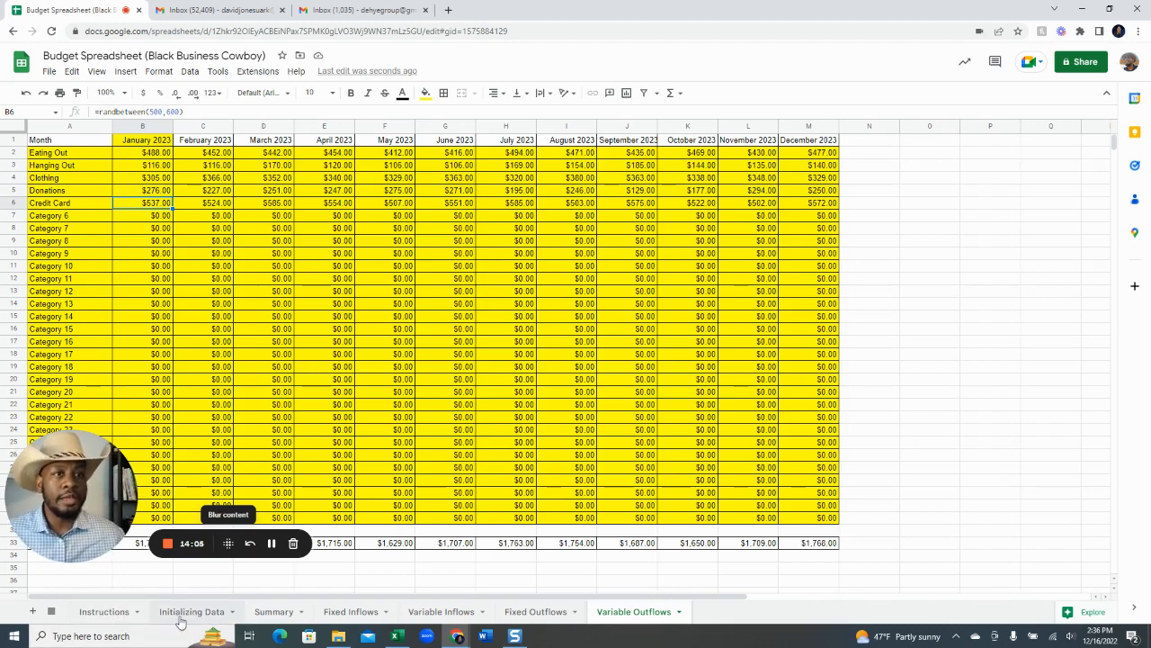
click(265, 615)
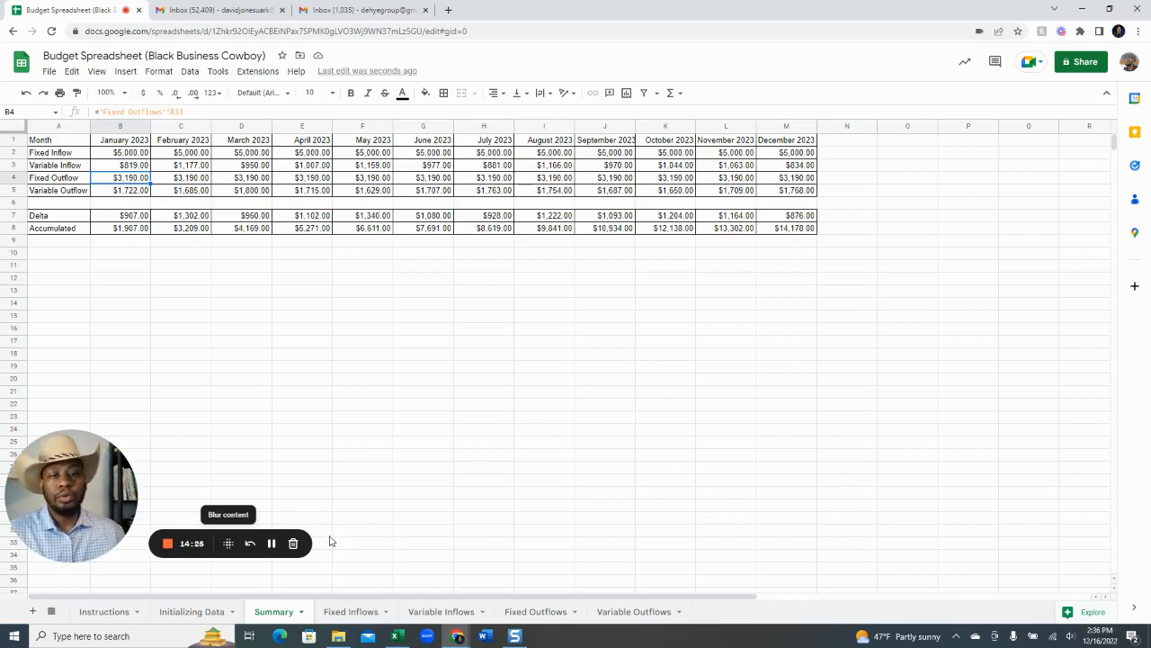
click(271, 545)
click(273, 545)
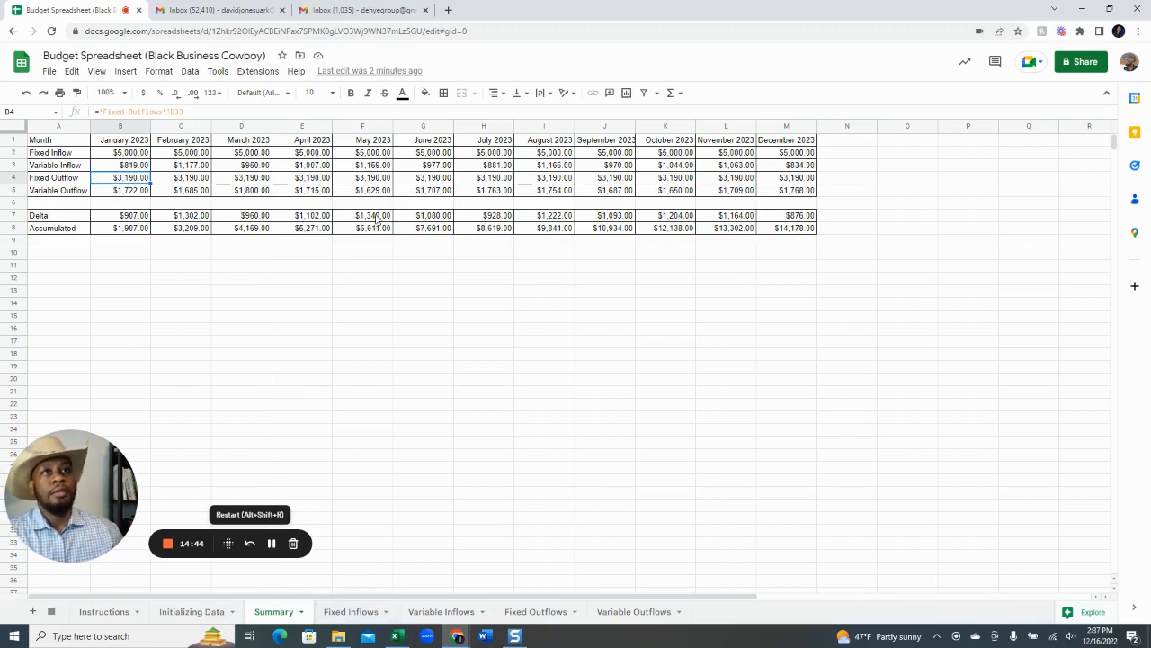
Set the April 2023 Salary on the Fixed Inflows sheet to 8000 and fill it across to December 2023.
click(352, 614)
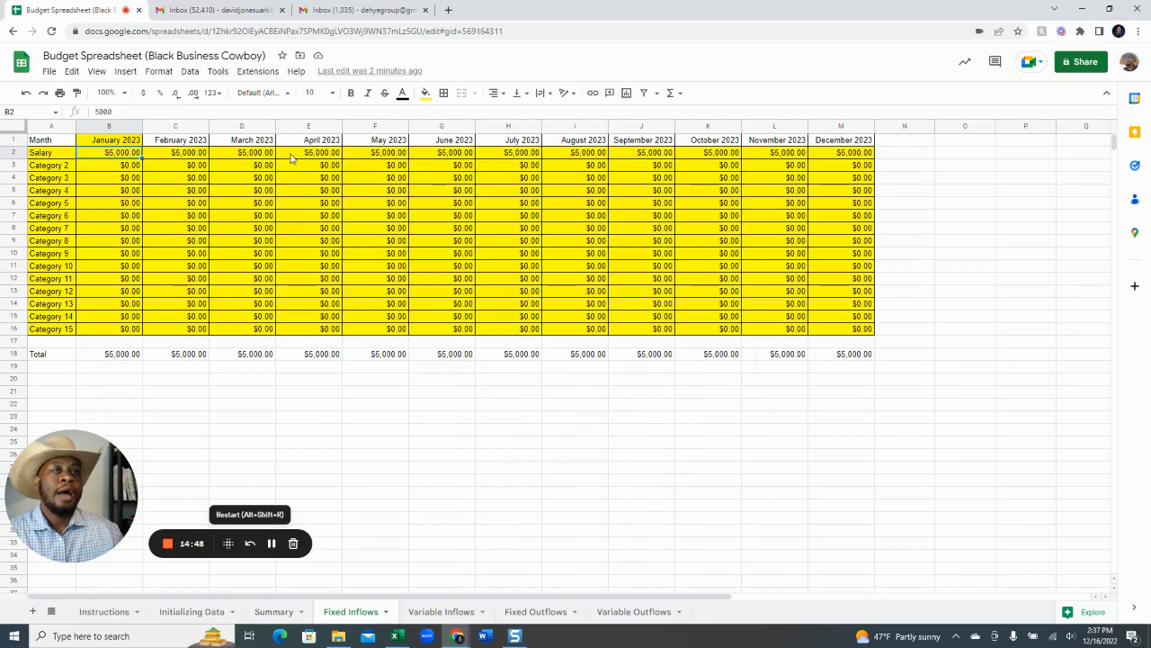
click(293, 158)
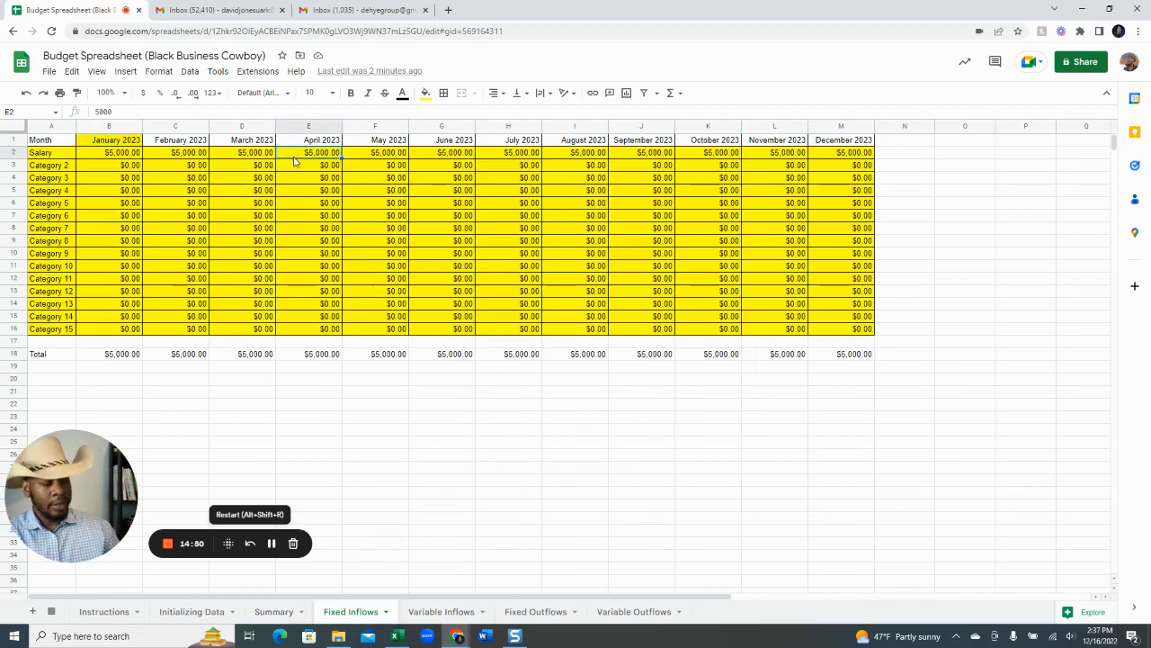
text(8,)
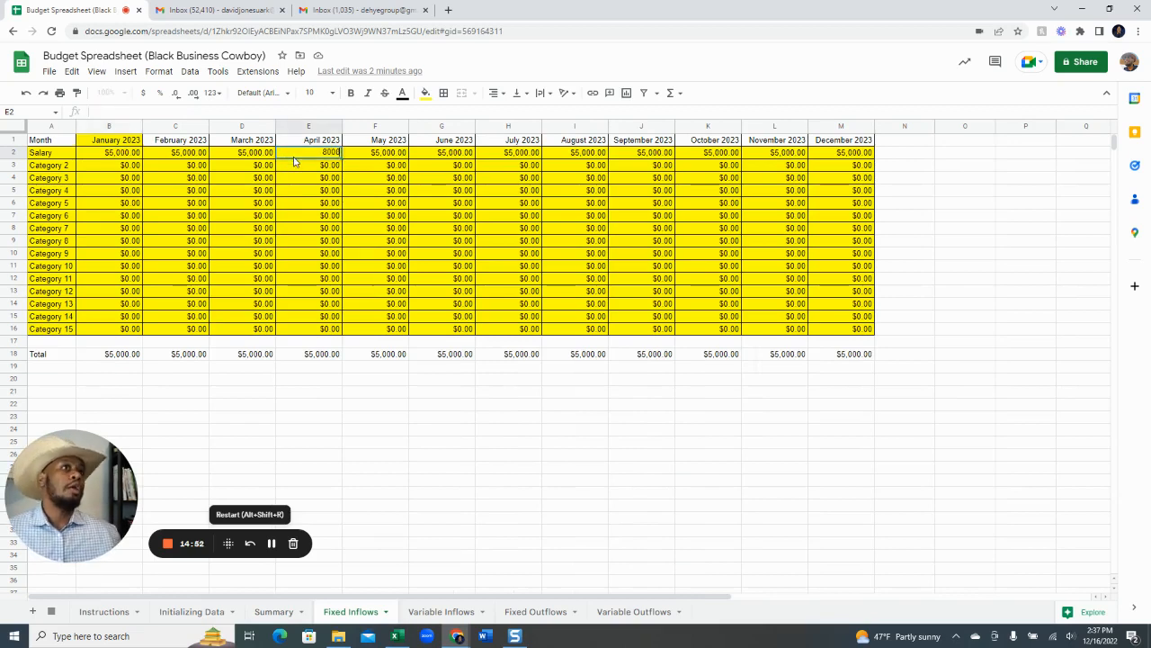
text(000)
key(Return)
click(293, 157)
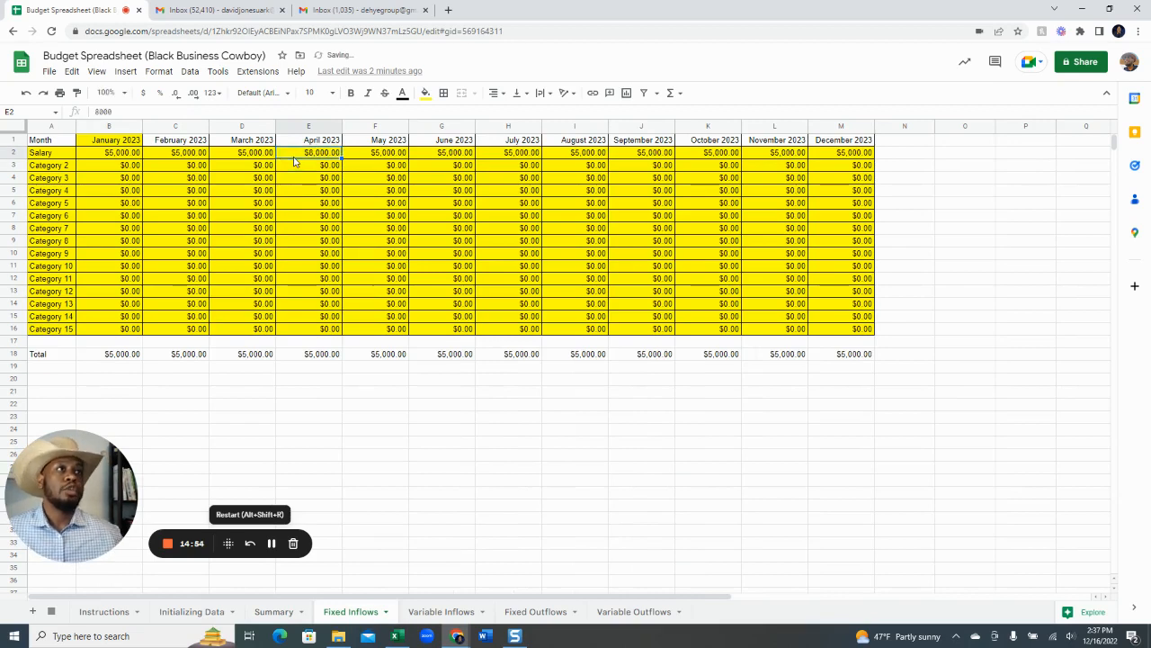
key(ctrl+shift+Right)
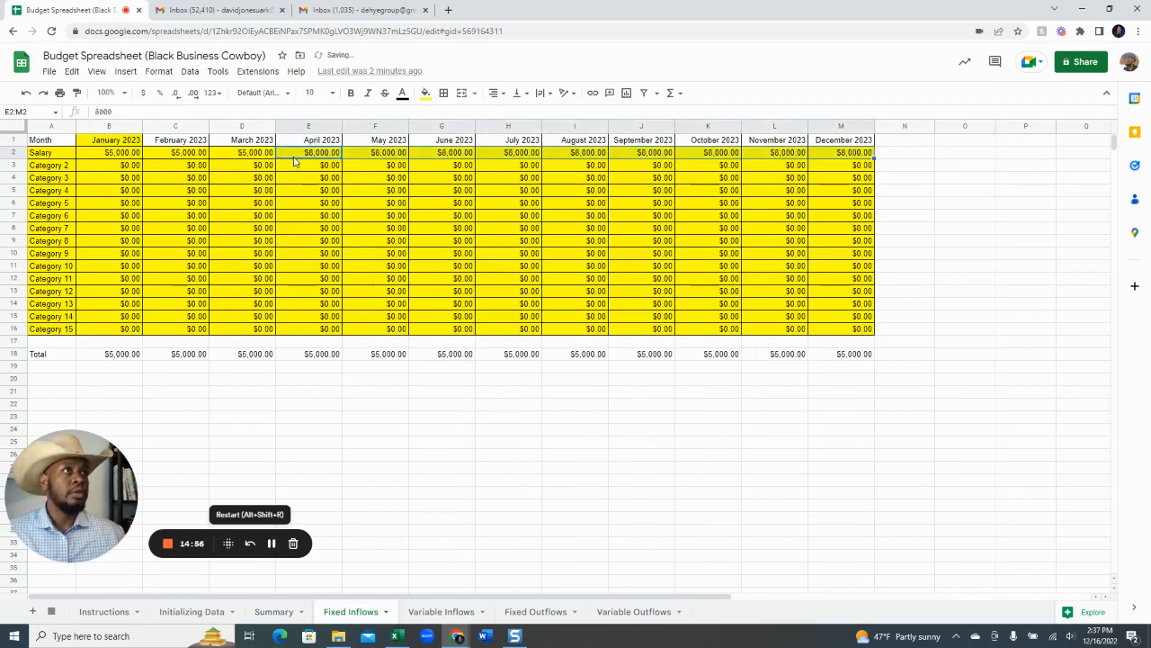
Check the Summary's deltas and accumulated balances against the Salary row on the Fixed Inflows sheet.
click(266, 613)
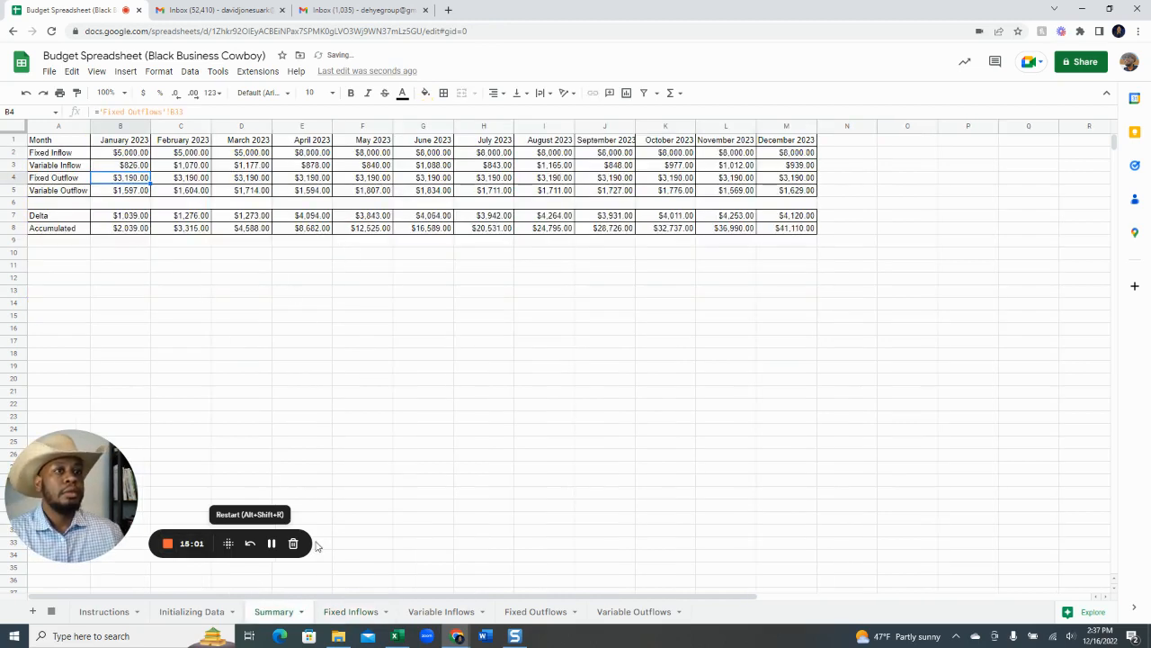
click(356, 613)
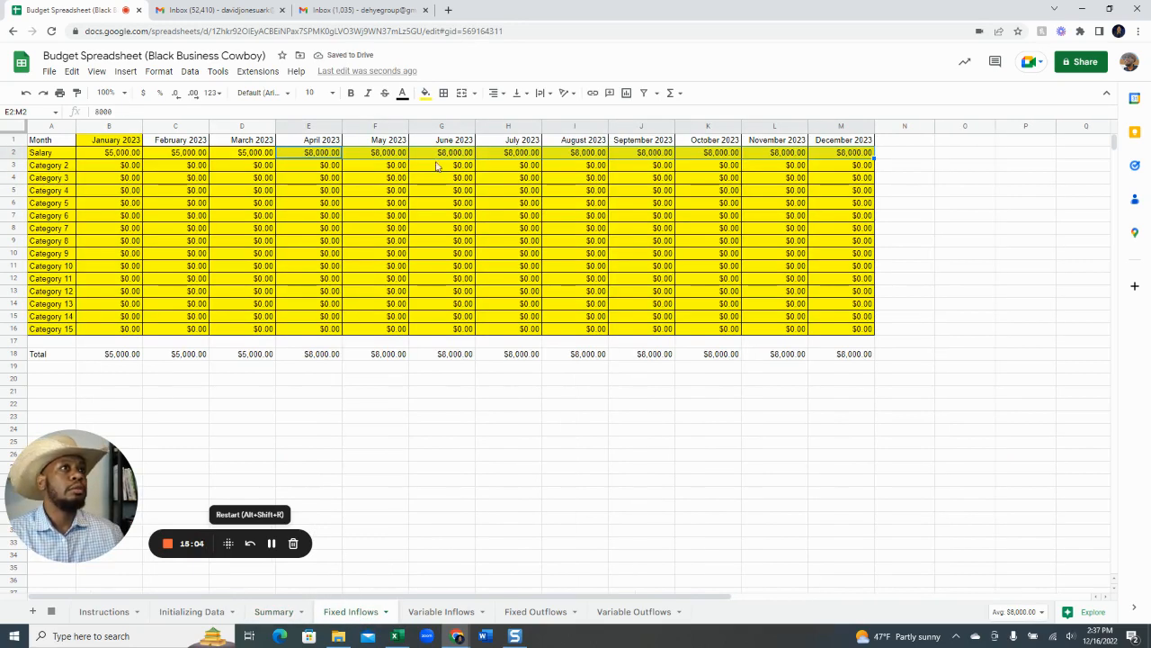
click(393, 203)
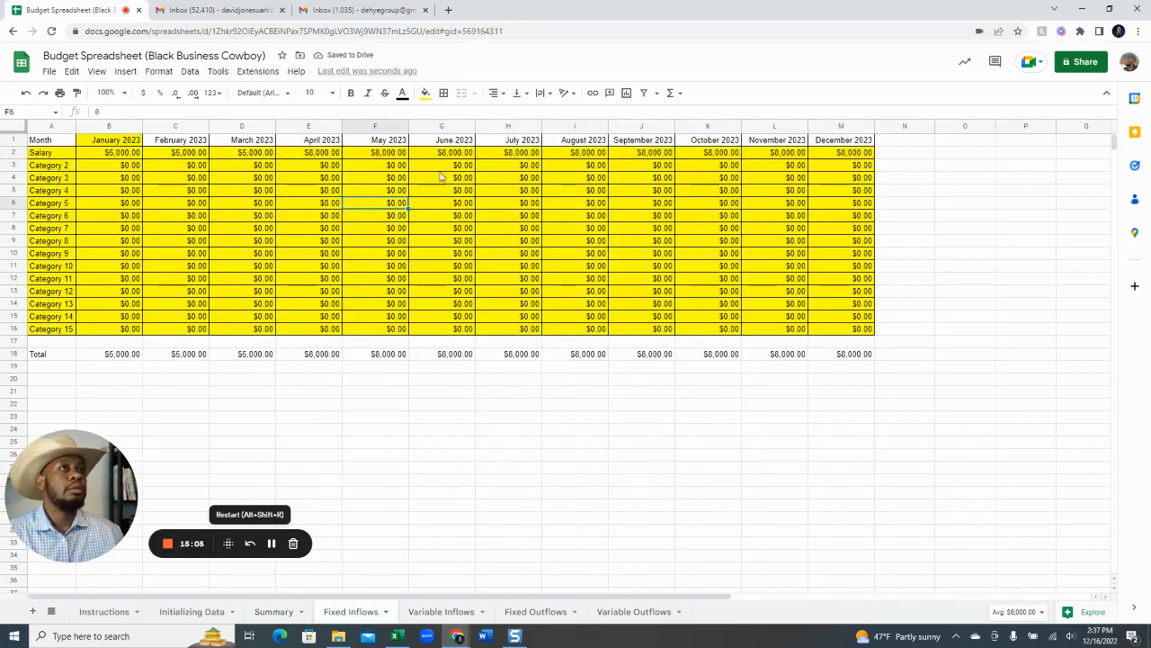
click(270, 611)
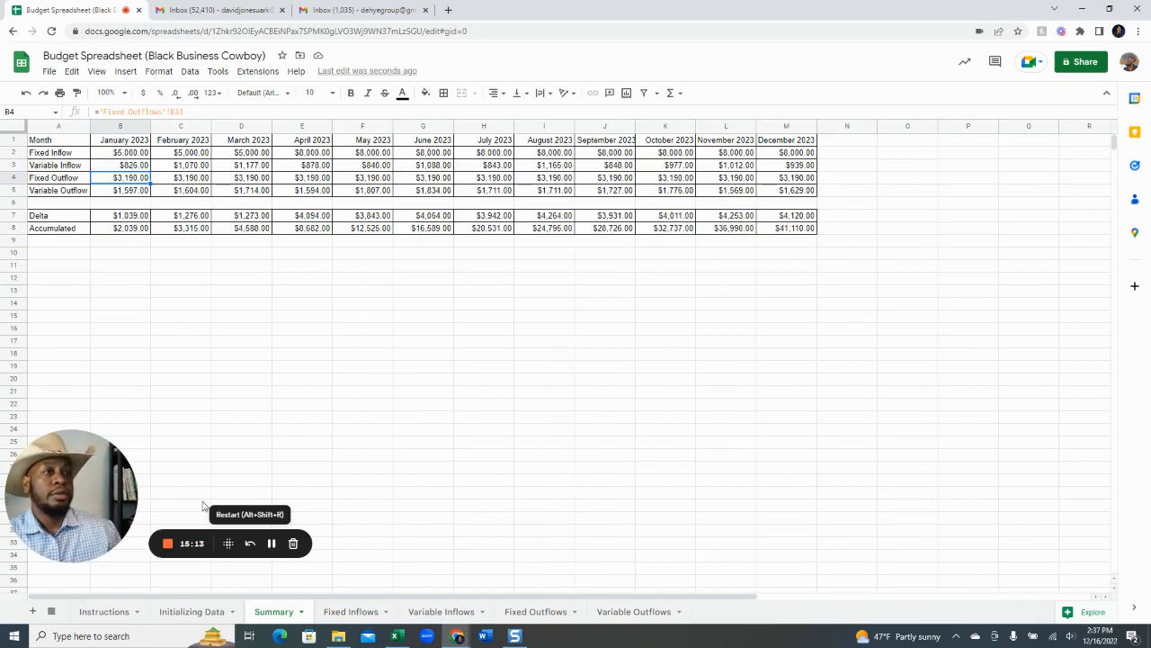
Set the September 2023 Credit Card amount on the Variable Outflows sheet to 5000 and fill it across to November 2023.
click(627, 615)
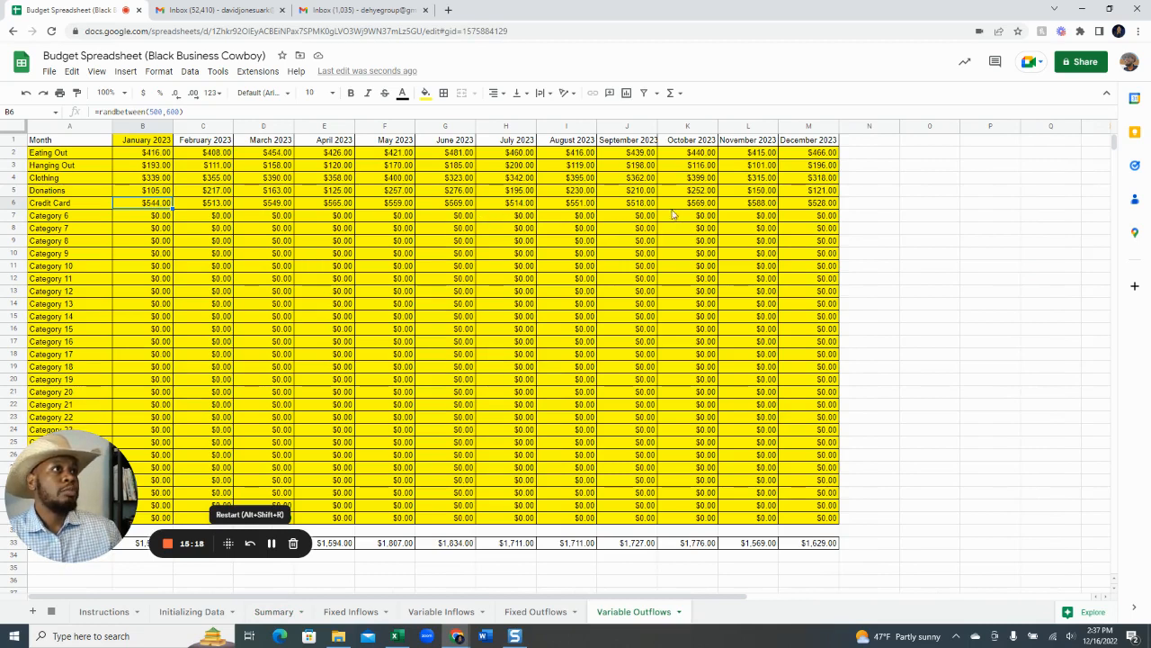
click(633, 204)
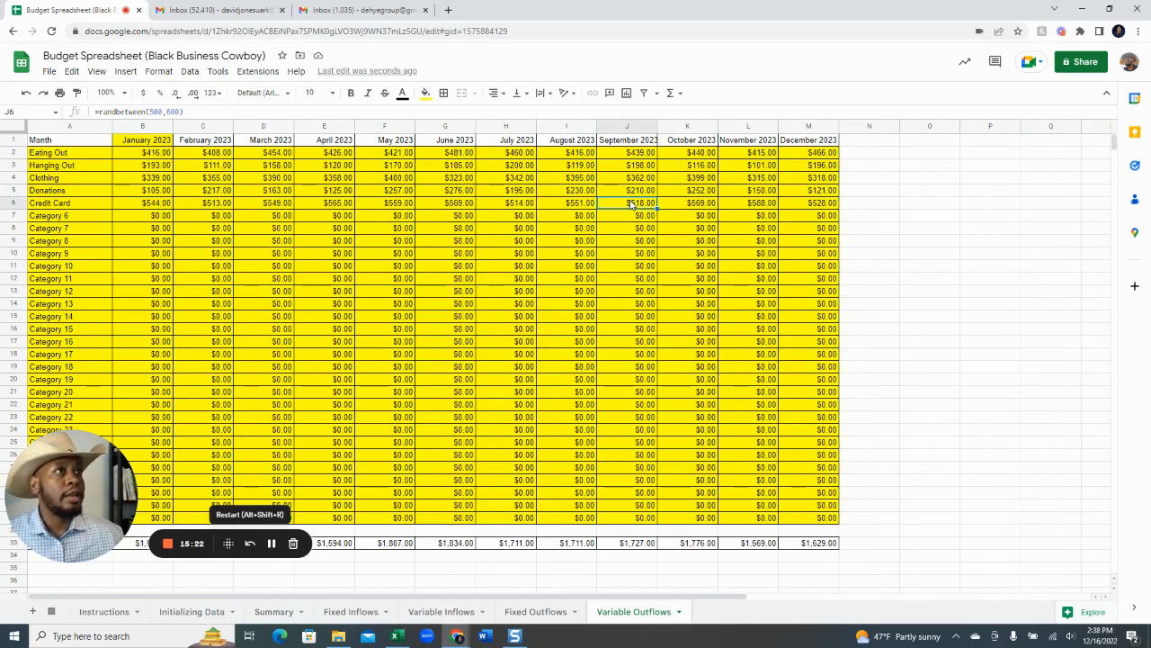
text(500)
key(Return)
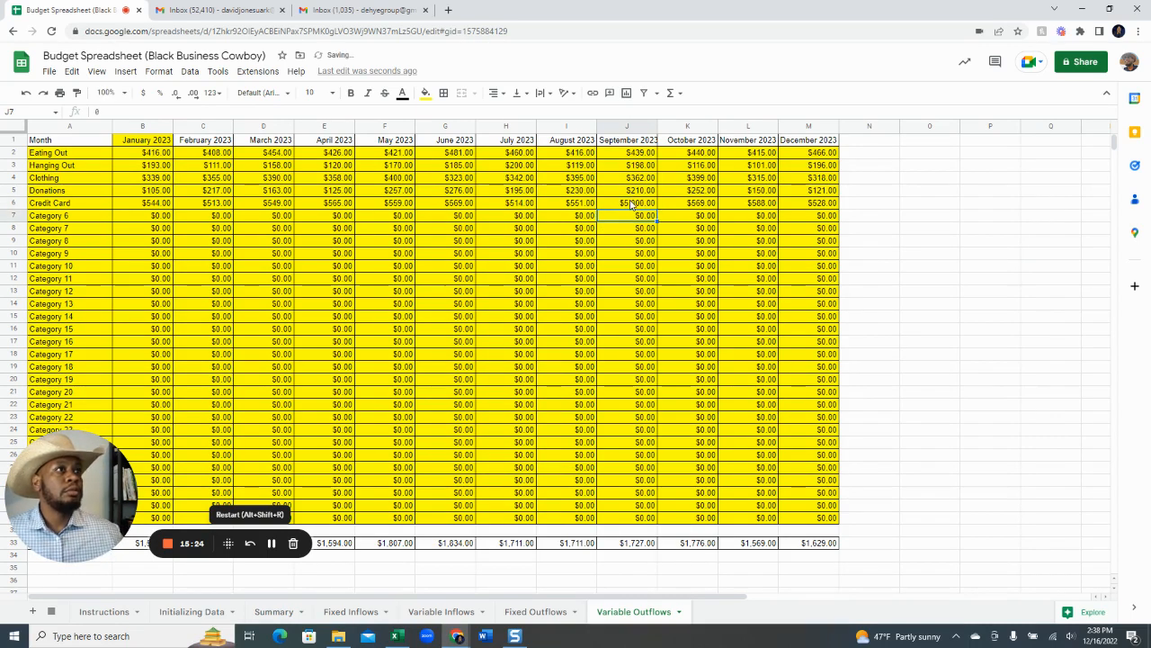
click(632, 205)
key(shift+Right)
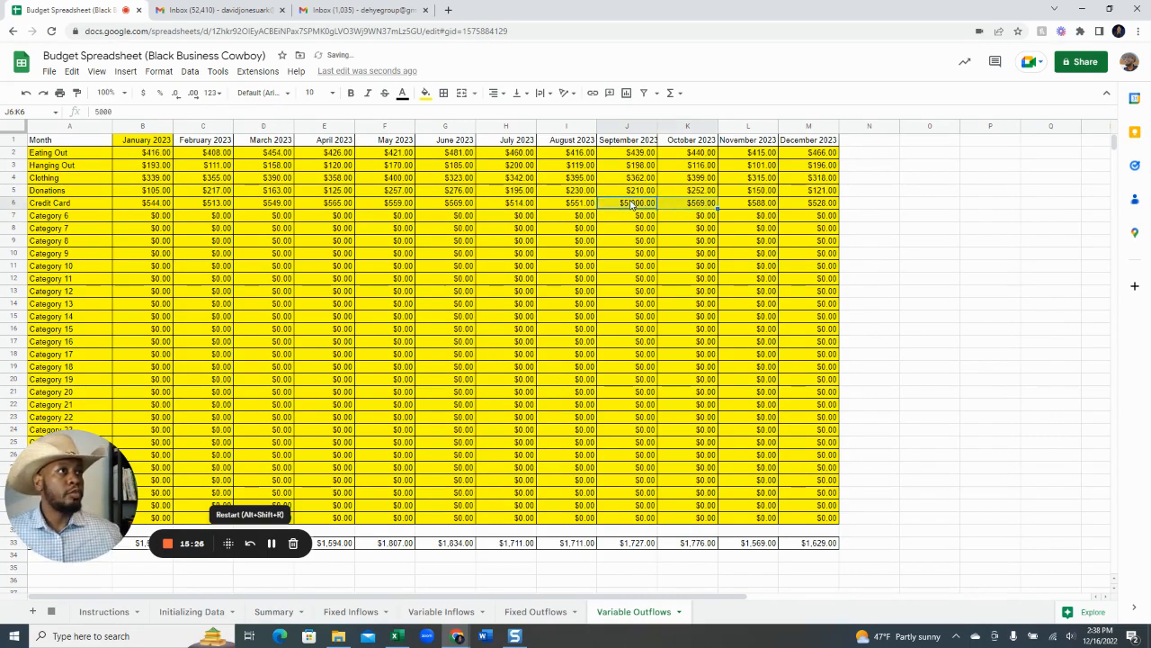
key(shift+Right)
key(shift+Right)
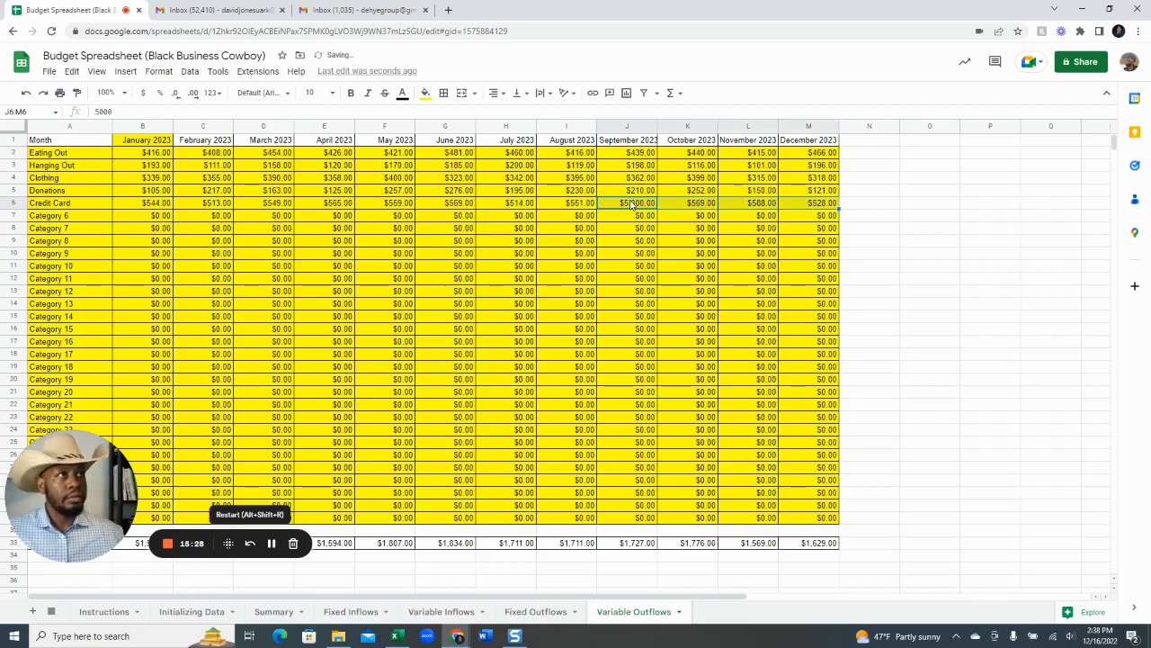
key(shift+Left)
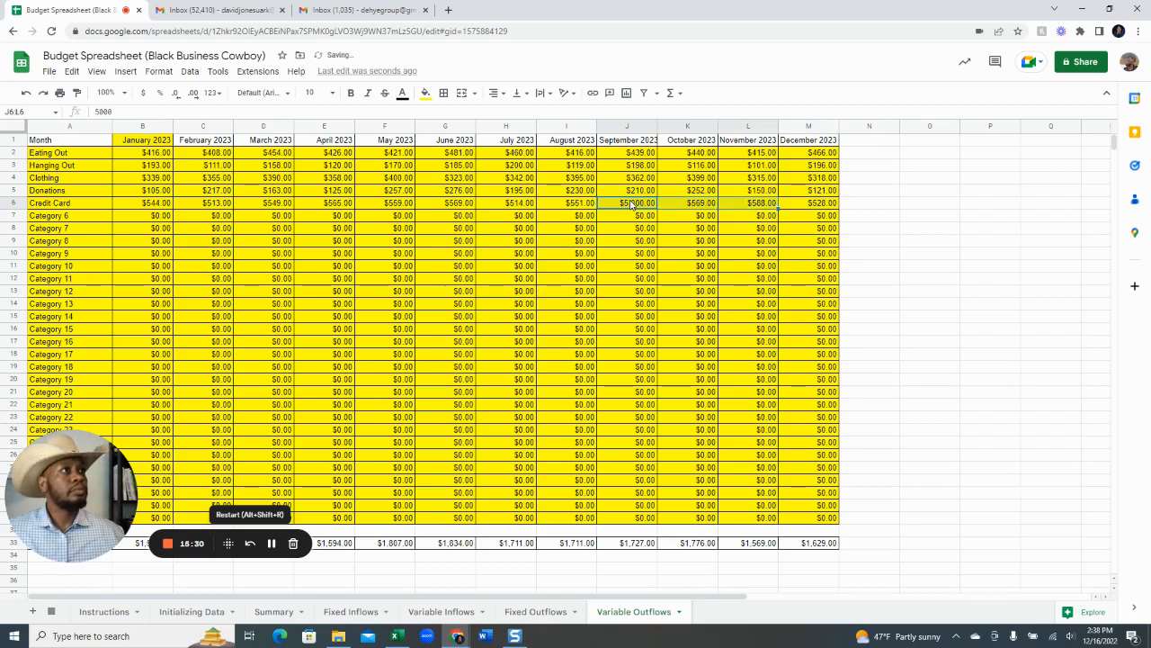
key(ctrl+r)
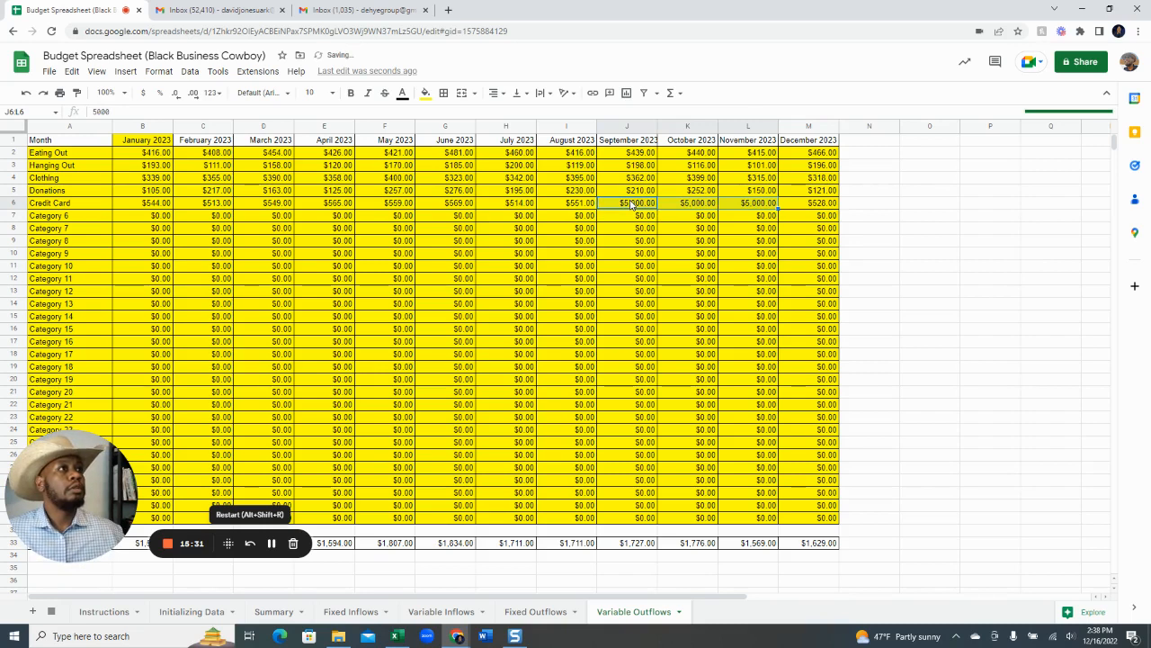
Set the December 2023 Credit Card amount to 0.
key(Right)
key(Right)
key(Right)
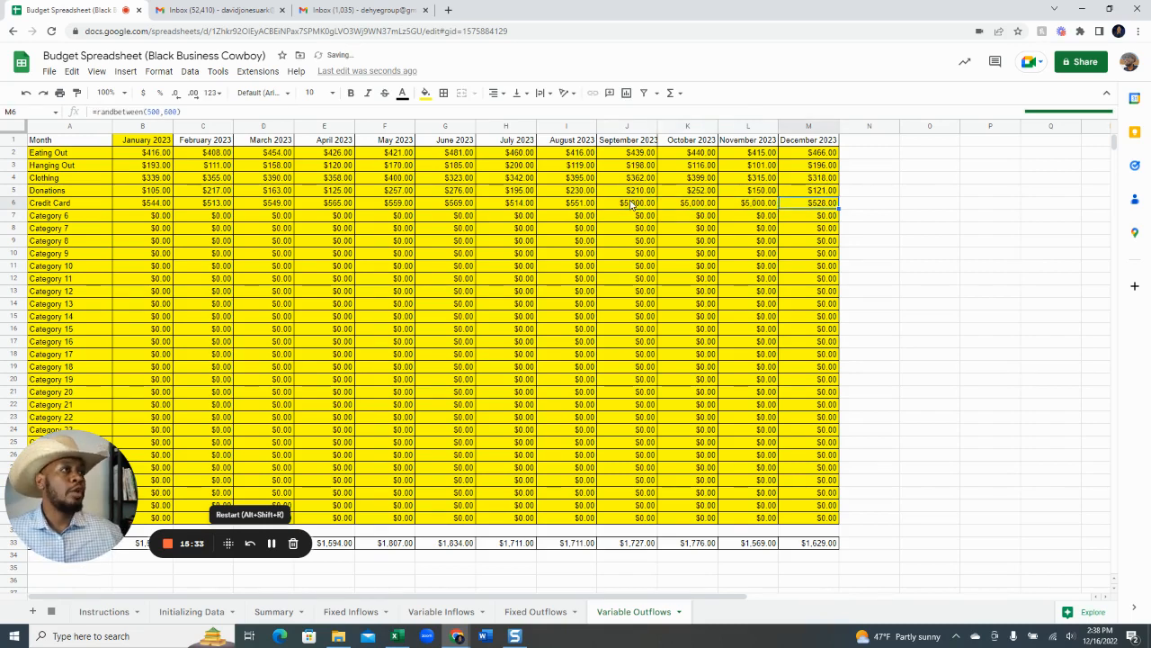
text(0)
key(Return)
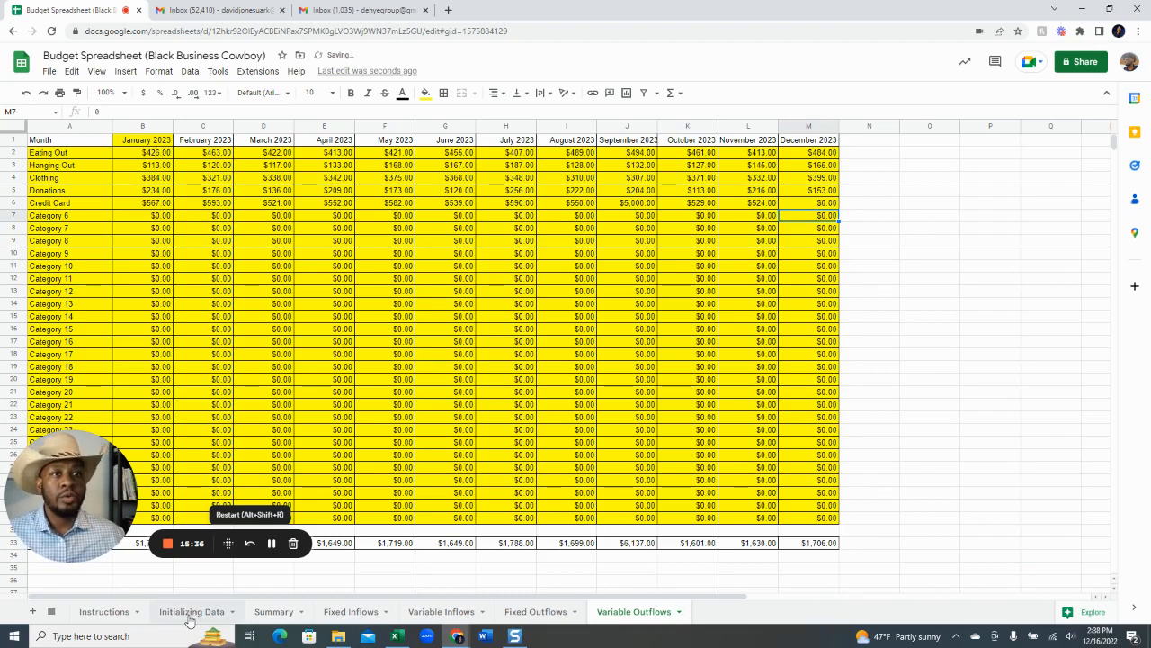
Review the Summary's deltas and accumulated balances together with the Fixed Inflows, Variable Inflows, Fixed Outflows and Variable Outflows sheets.
click(264, 613)
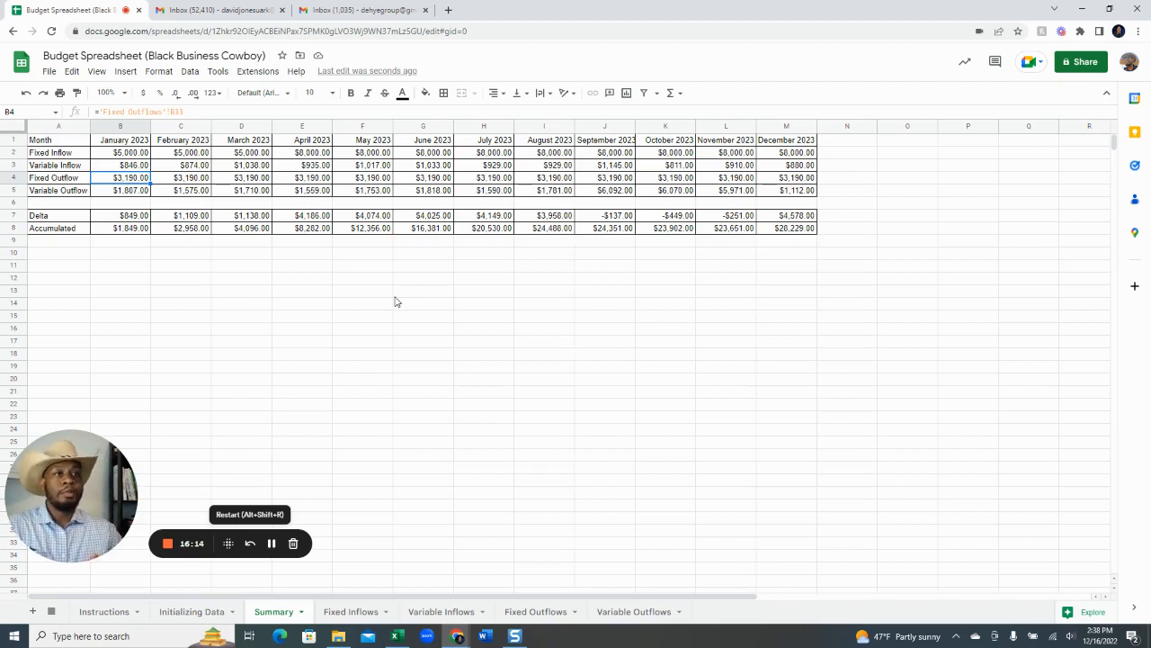
click(331, 613)
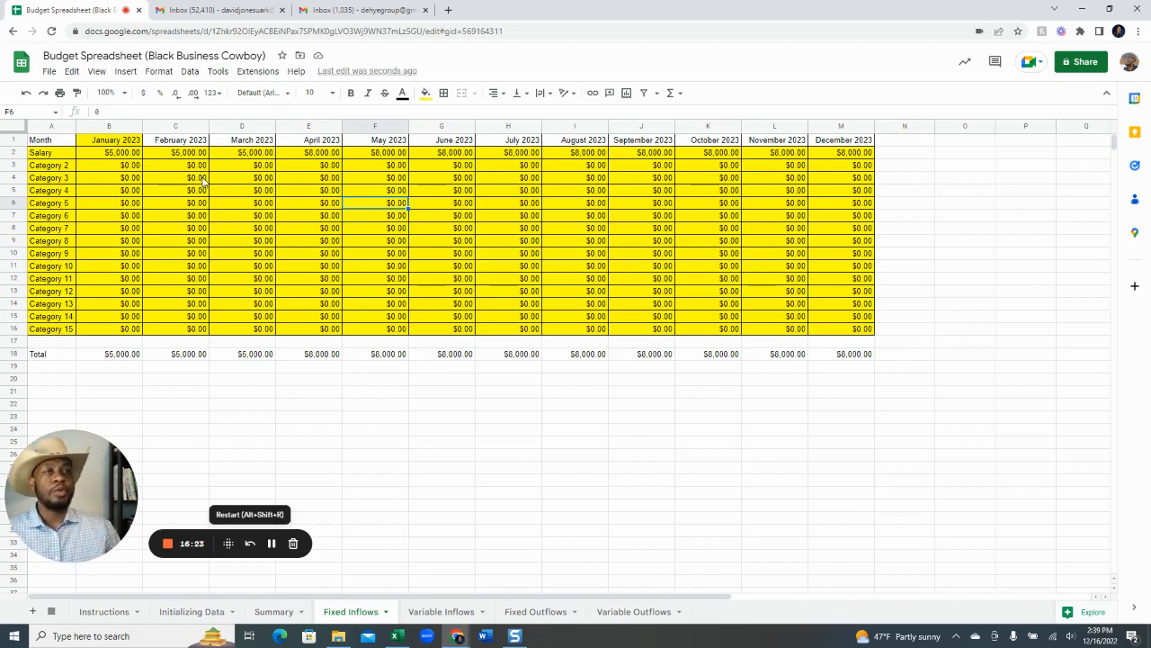
click(182, 157)
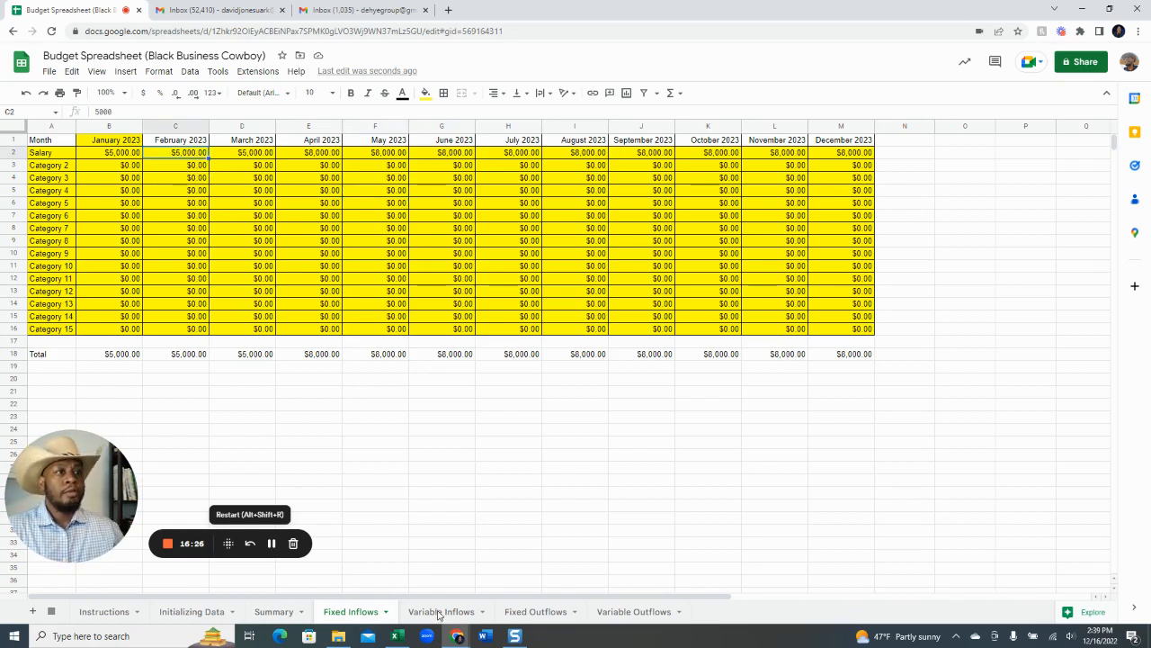
key(ctrl+Page_Down)
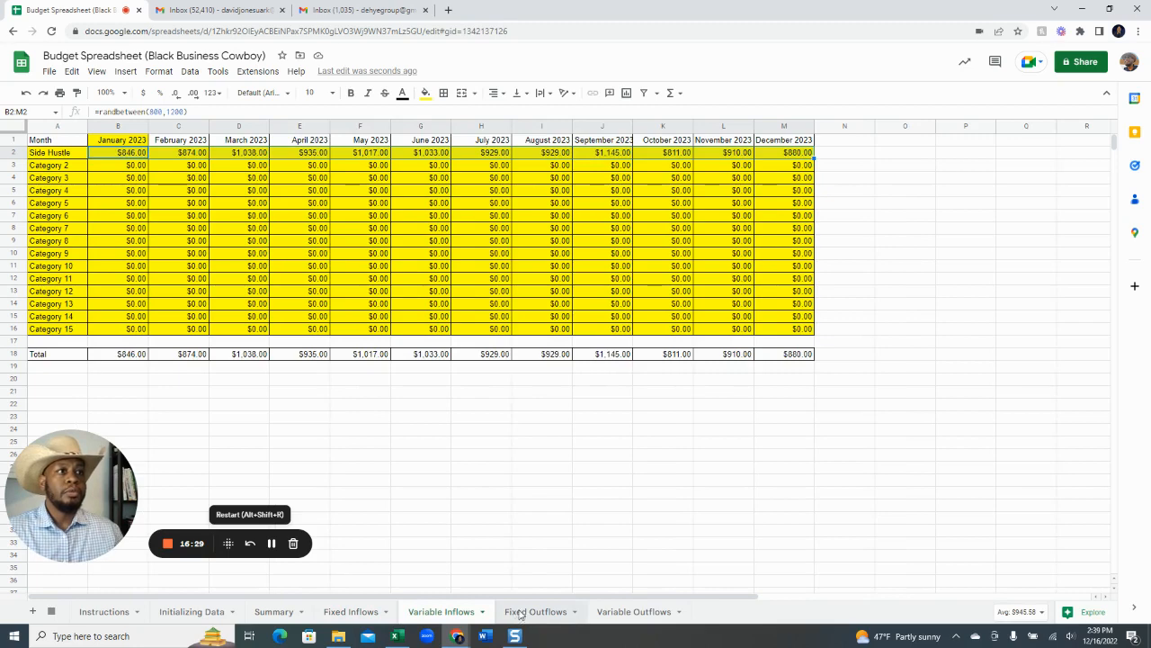
click(518, 613)
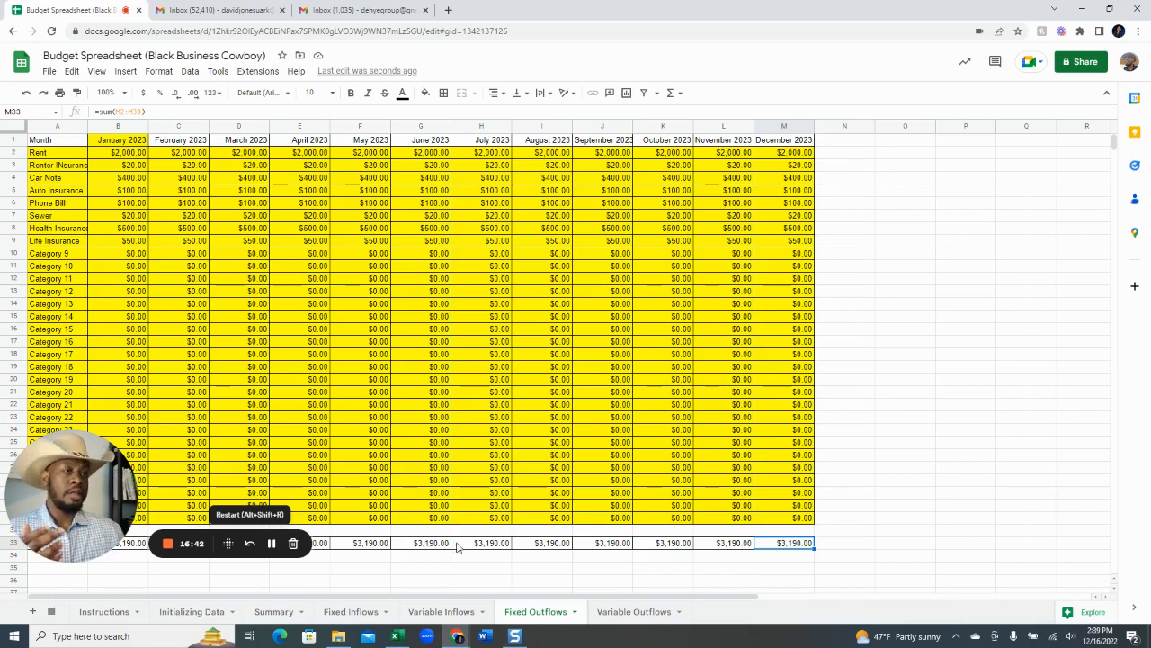
click(604, 612)
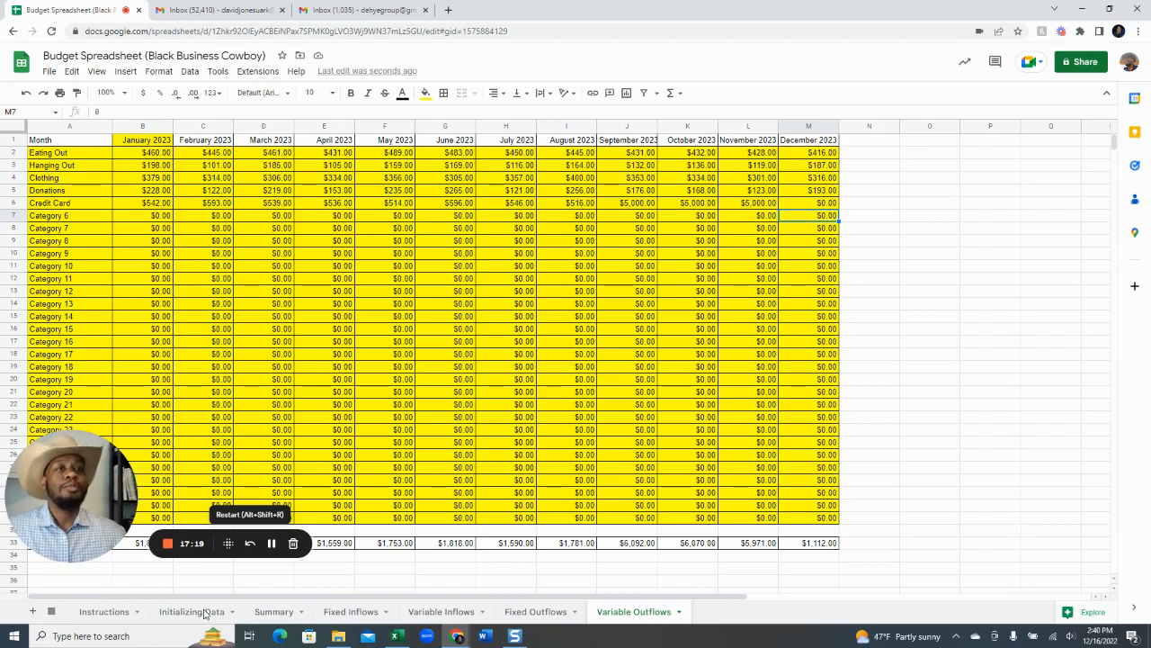
click(263, 611)
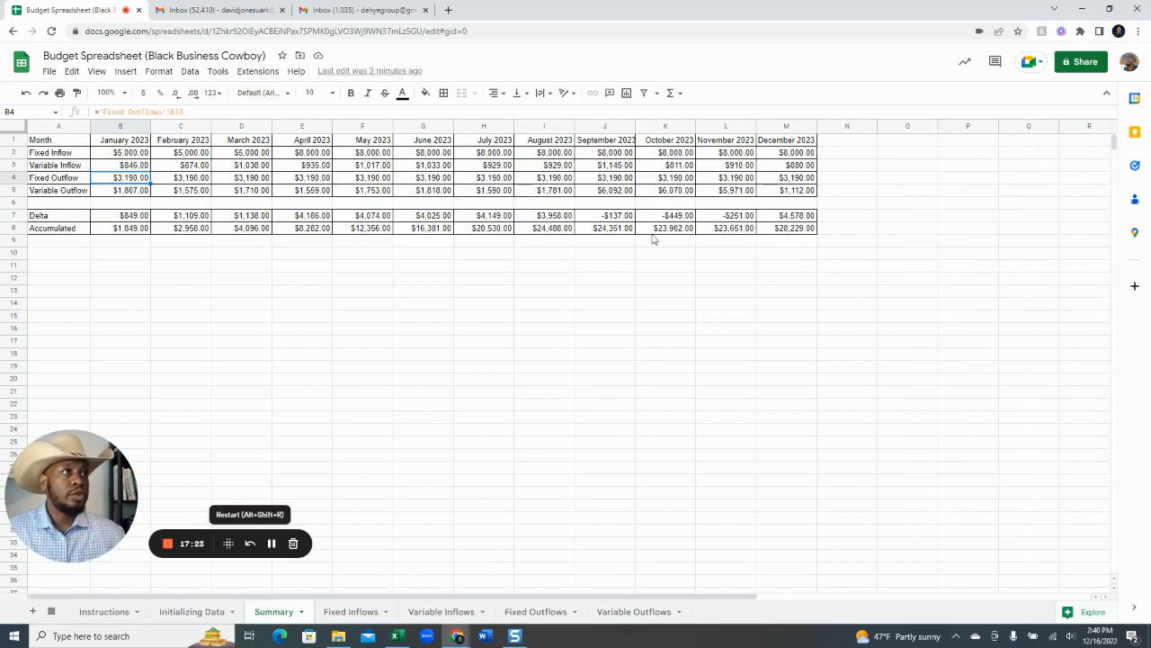
click(319, 269)
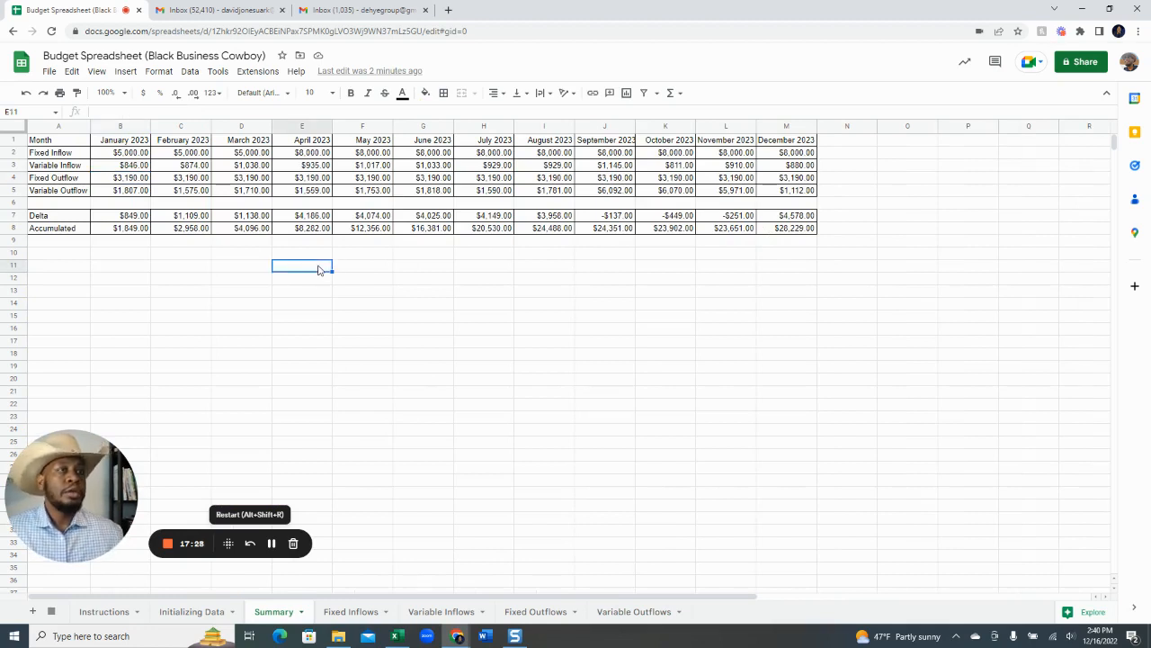